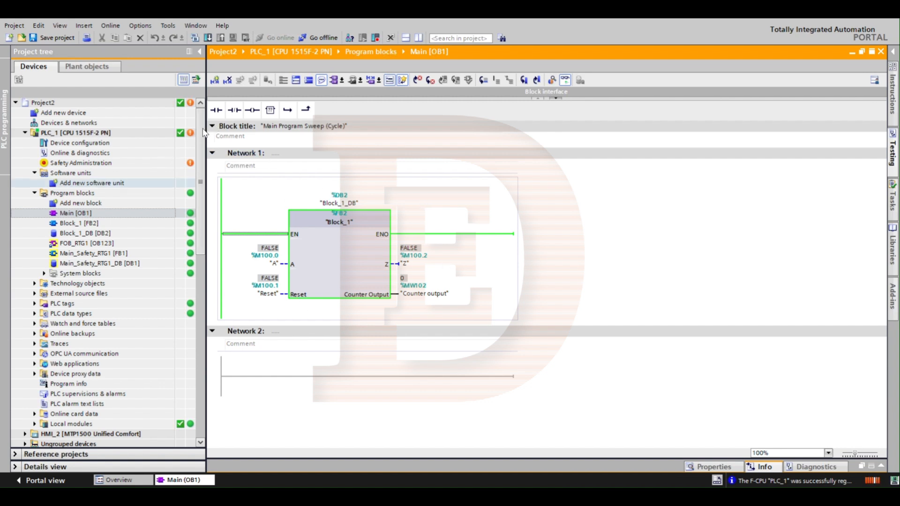
# Step: Add a new screen to the HMI_2 [MTP1500 Unified Comfort] device
pyautogui.moveTo(201, 110); pyautogui.dragTo(203, 199)
pyautogui.scroll(-1, 203, 198)
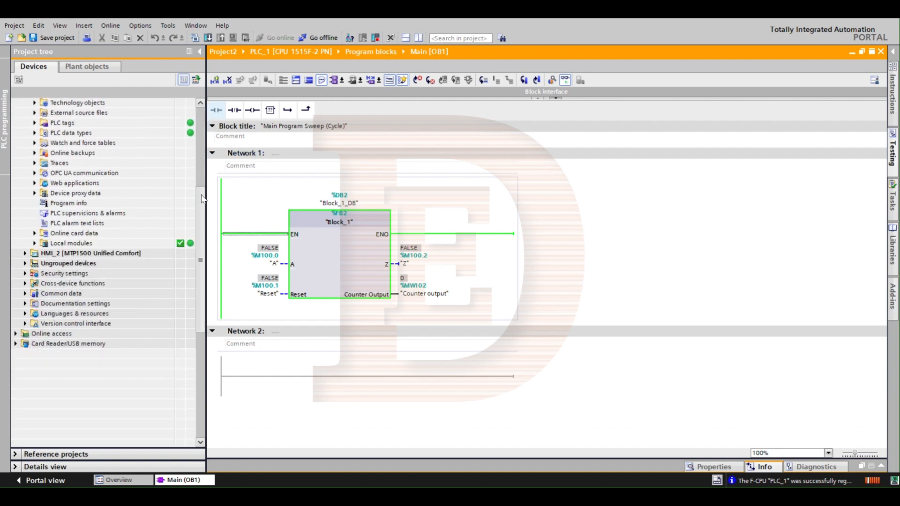
pyautogui.click(33, 254)
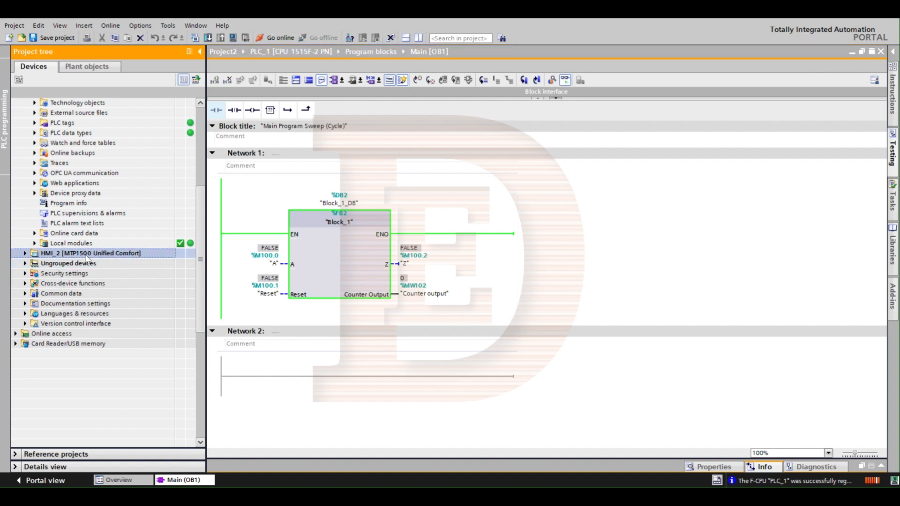
pyautogui.click(26, 252)
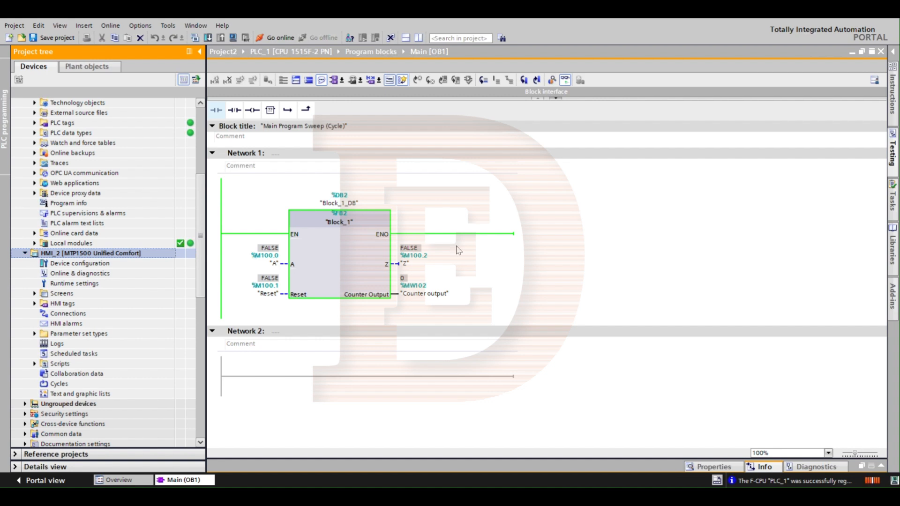
pyautogui.click(491, 222)
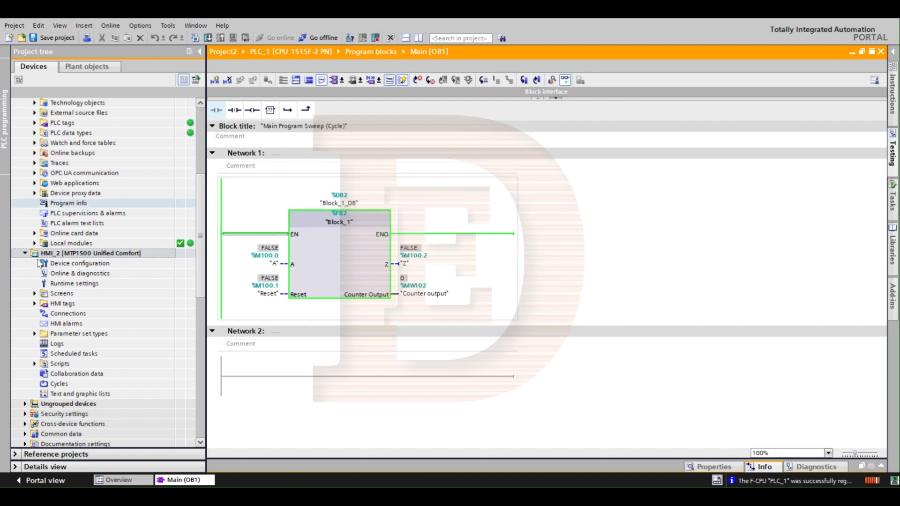
pyautogui.click(35, 294)
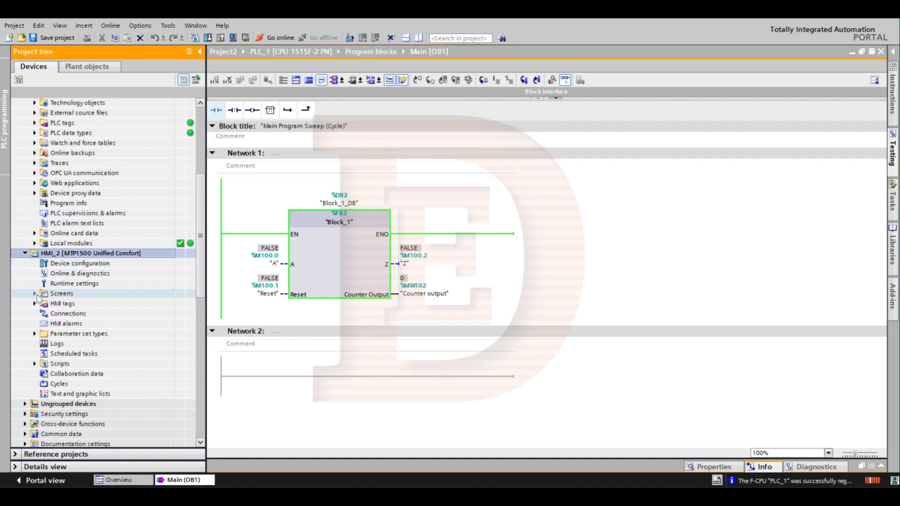
pyautogui.click(84, 305)
pyautogui.doubleClick(85, 305)
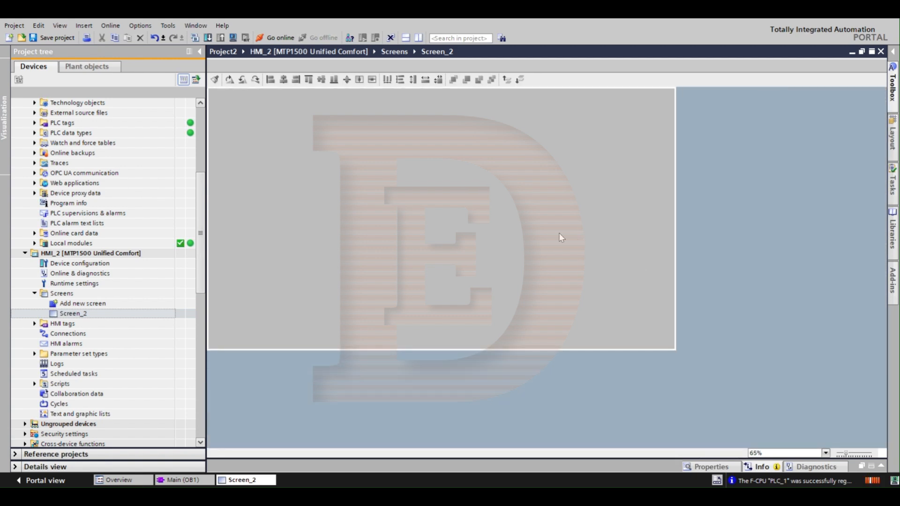
pyautogui.scroll(1, 558, 232)
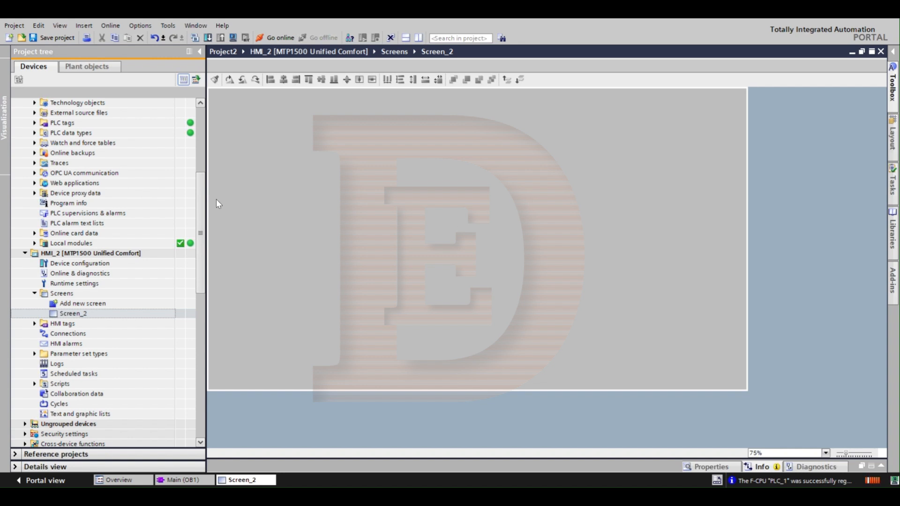
# Step: Minimize the screen editor and open the table showing all PLC tags of PLC_1
pyautogui.click(852, 52)
pyautogui.click(114, 213)
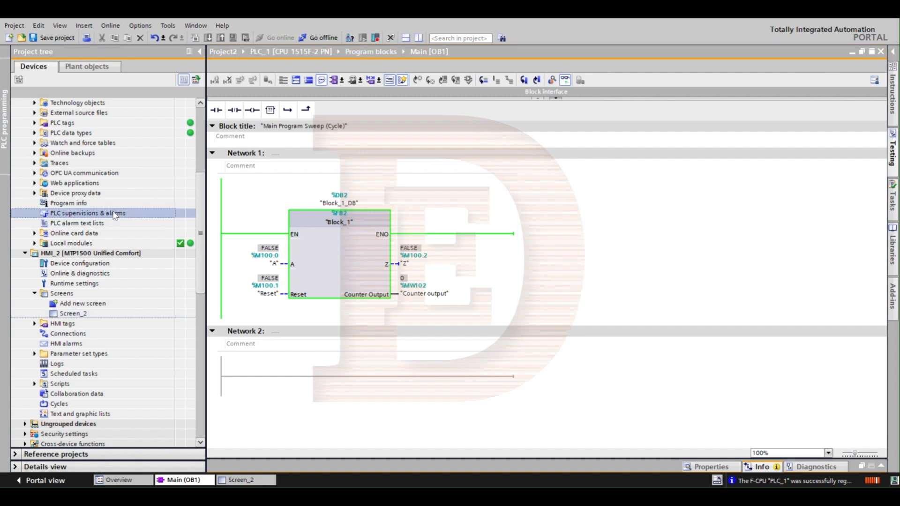
pyautogui.scroll(1, 114, 214)
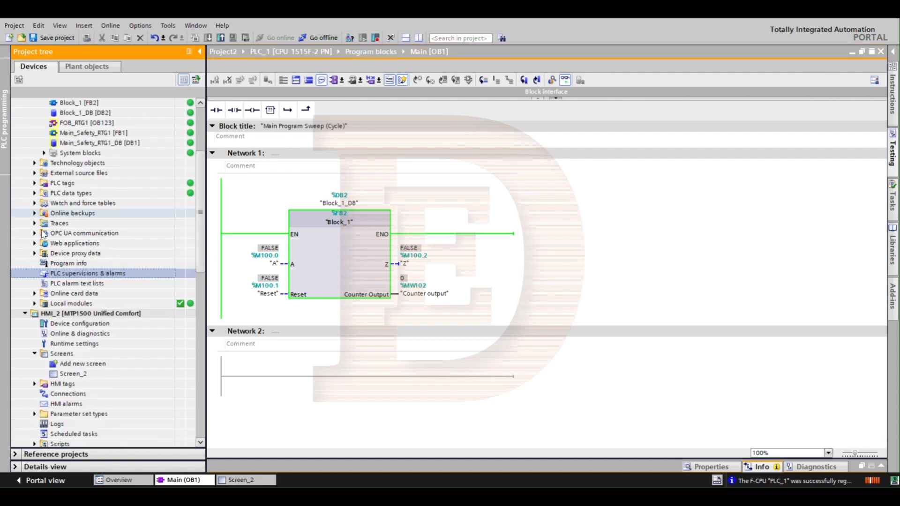
pyautogui.click(34, 183)
pyautogui.doubleClick(77, 193)
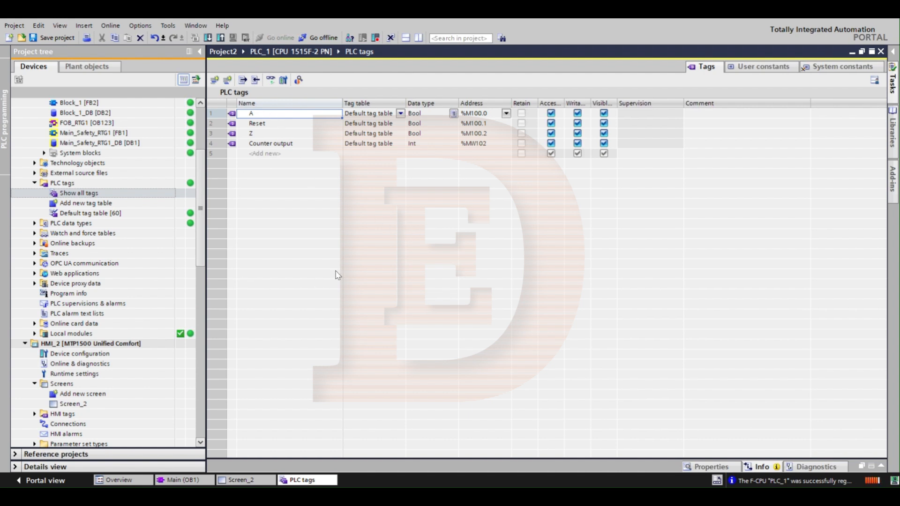
# Step: Check the A and Counter output tags on Block_1 in Main [OB1], and return to the PLC tags table
pyautogui.click(178, 483)
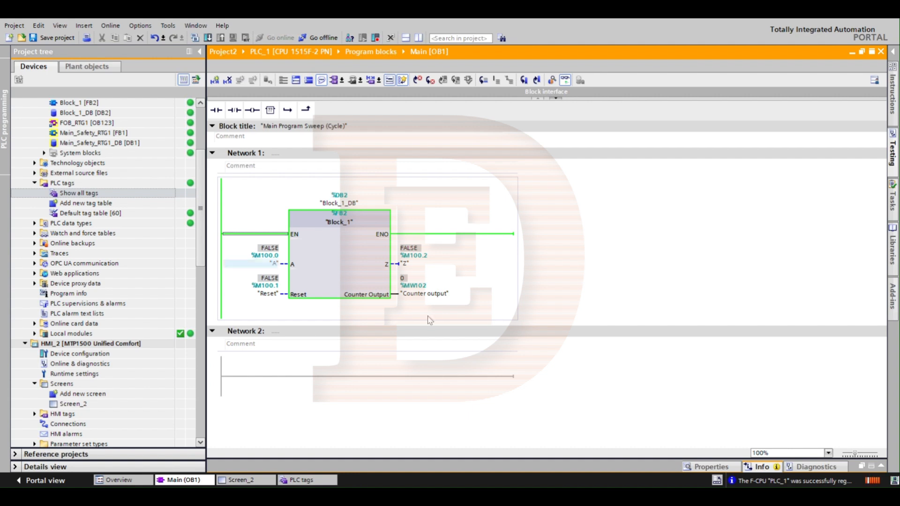
pyautogui.click(270, 266)
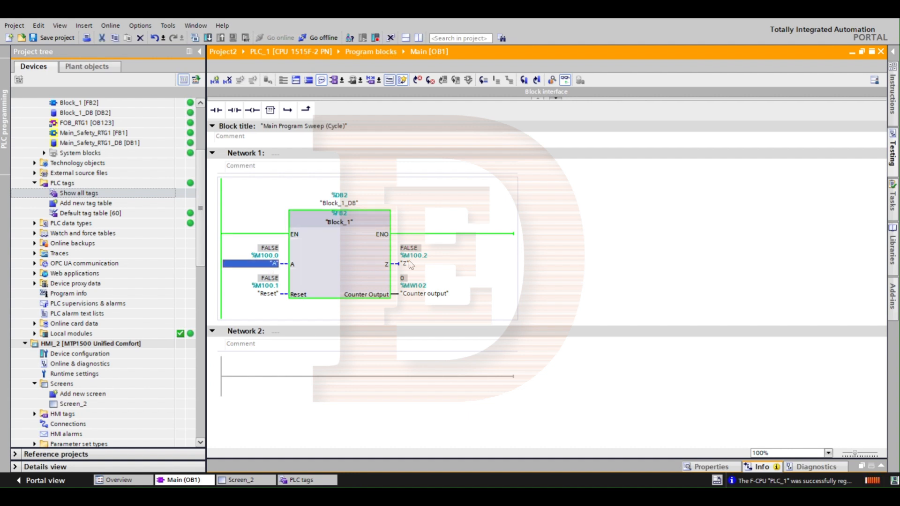
pyautogui.click(428, 294)
pyautogui.click(298, 481)
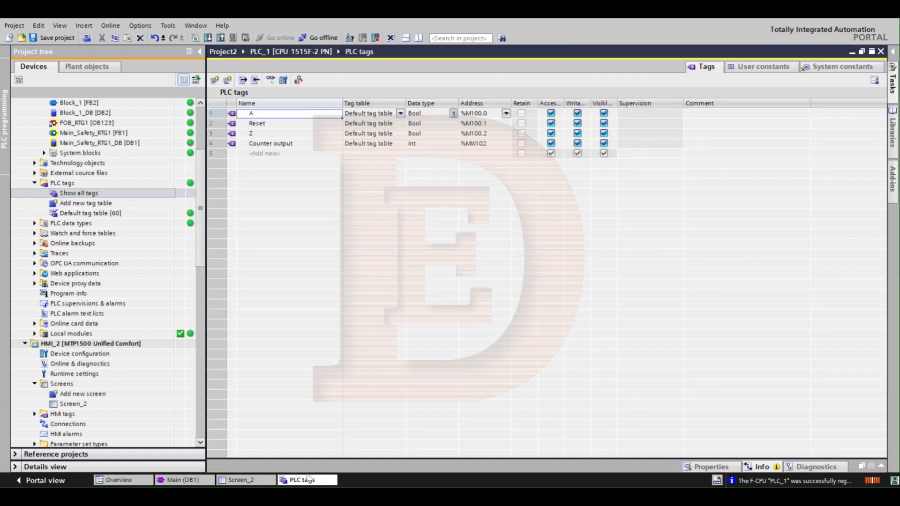
# Step: Open the table of all HMI tags of HMI_2 and split the editor vertically to show it beside the PLC tags
pyautogui.click(71, 404)
pyautogui.scroll(-2, 71, 403)
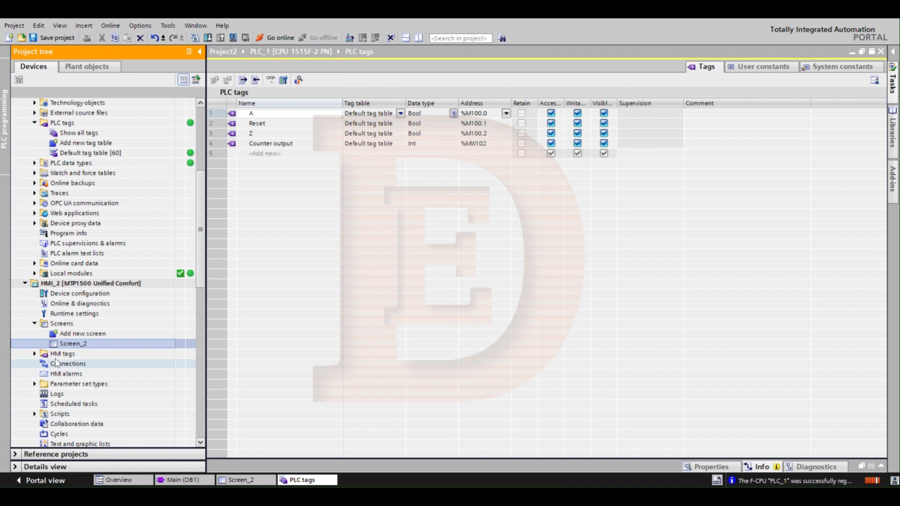
pyautogui.click(35, 354)
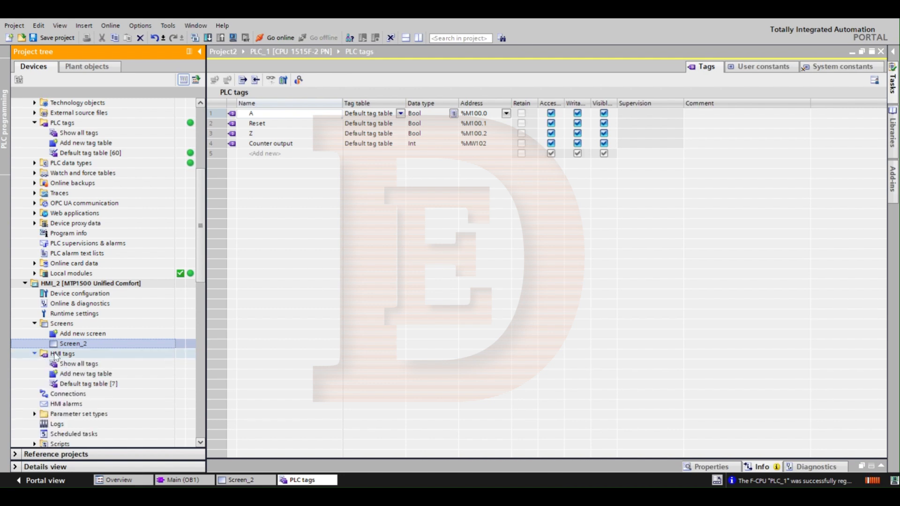
pyautogui.doubleClick(77, 364)
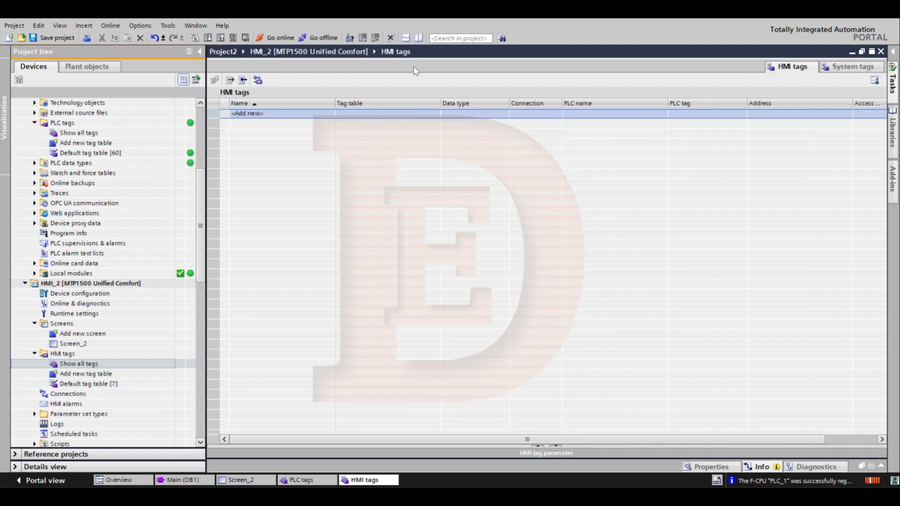
pyautogui.click(421, 41)
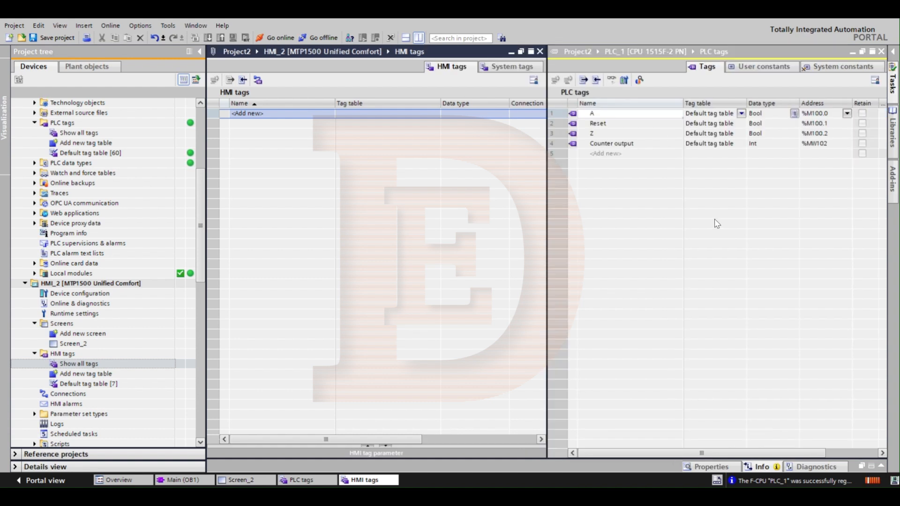
# Step: Copy the PLC tags A, Reset, Z and Counter output into the HMI tags table
pyautogui.click(574, 115)
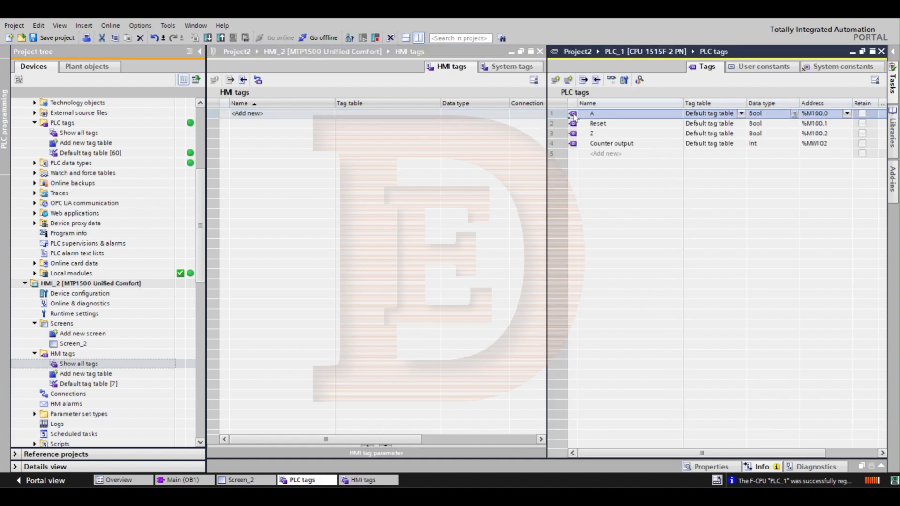
pyautogui.keyDown('shift'); pyautogui.click(575, 145); pyautogui.keyUp('shift')
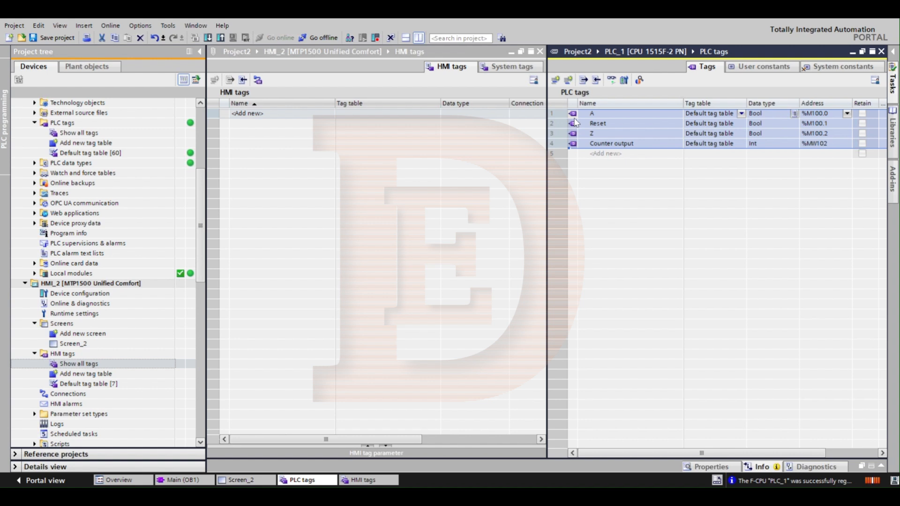
pyautogui.moveTo(576, 115); pyautogui.dragTo(335, 142)
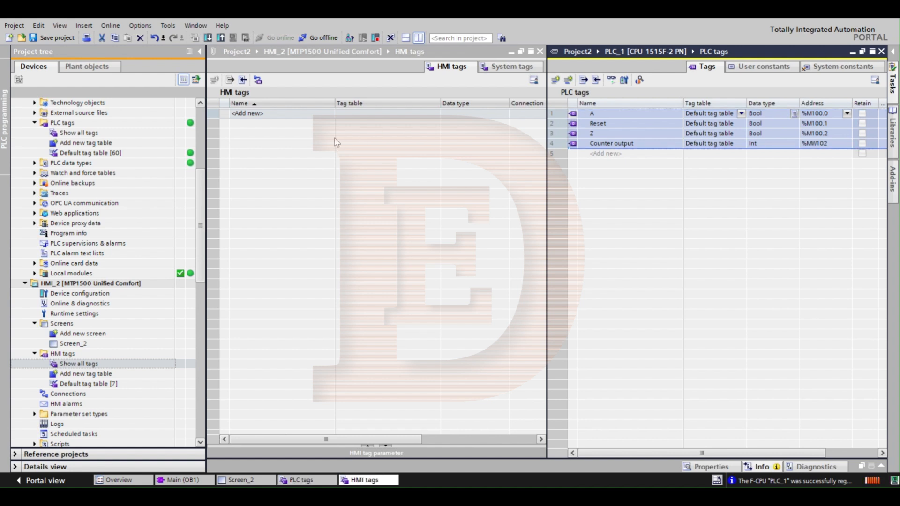
pyautogui.click(727, 188)
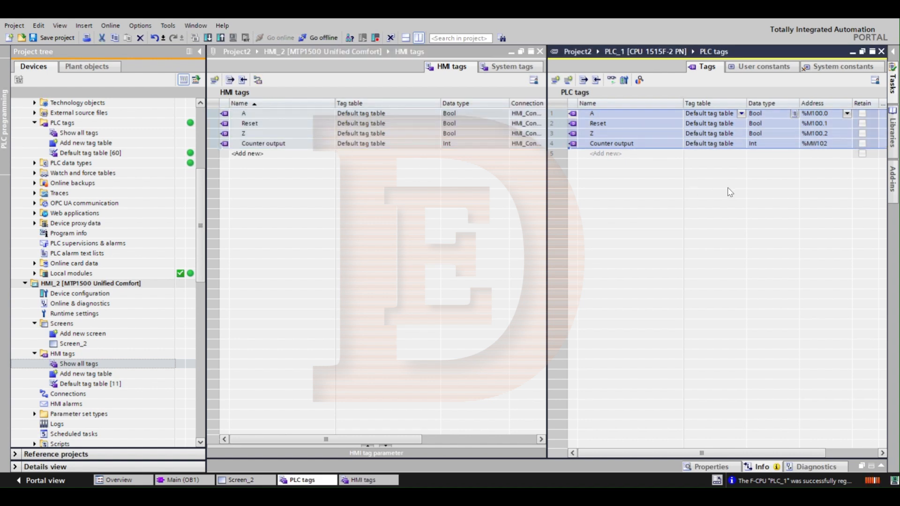
pyautogui.click(480, 190)
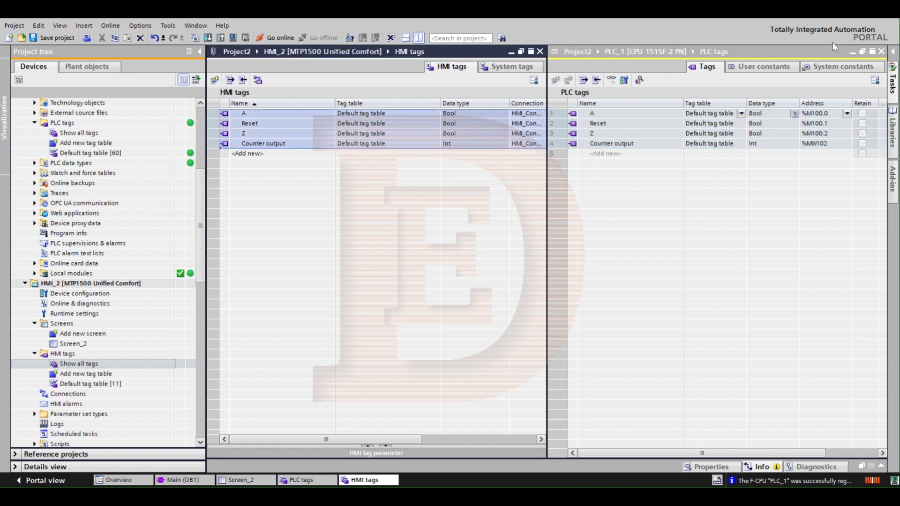
# Step: Close the PLC tags table and arrange Screen_2 side by side with the HMI tags, with the project tree collapsed
pyautogui.click(882, 52)
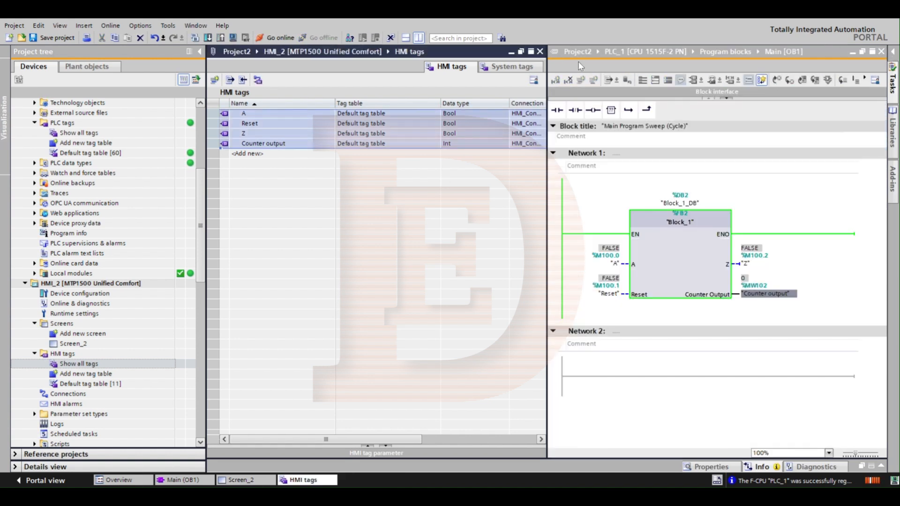
pyautogui.click(419, 38)
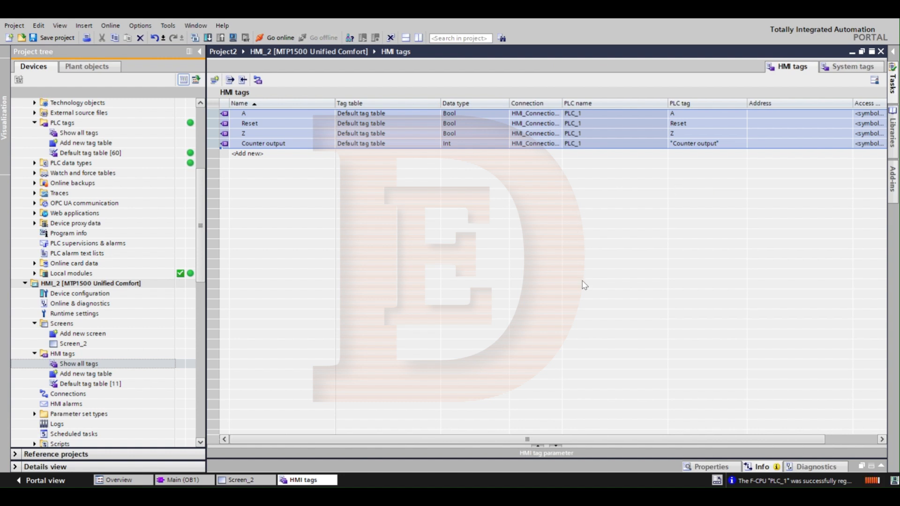
pyautogui.click(231, 480)
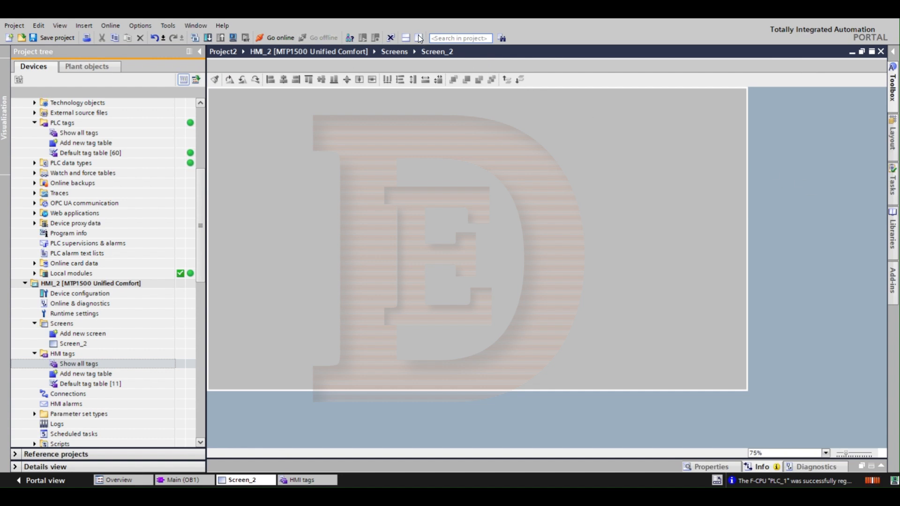
pyautogui.click(197, 28)
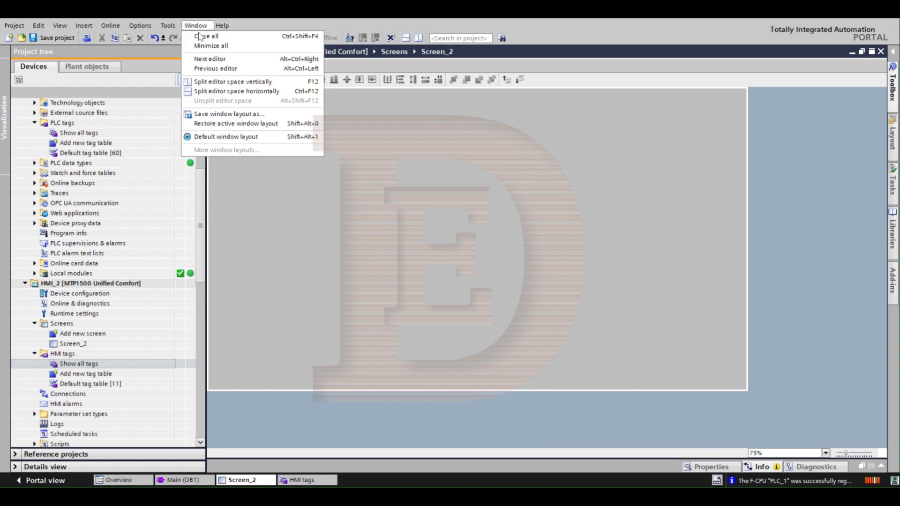
pyautogui.click(228, 83)
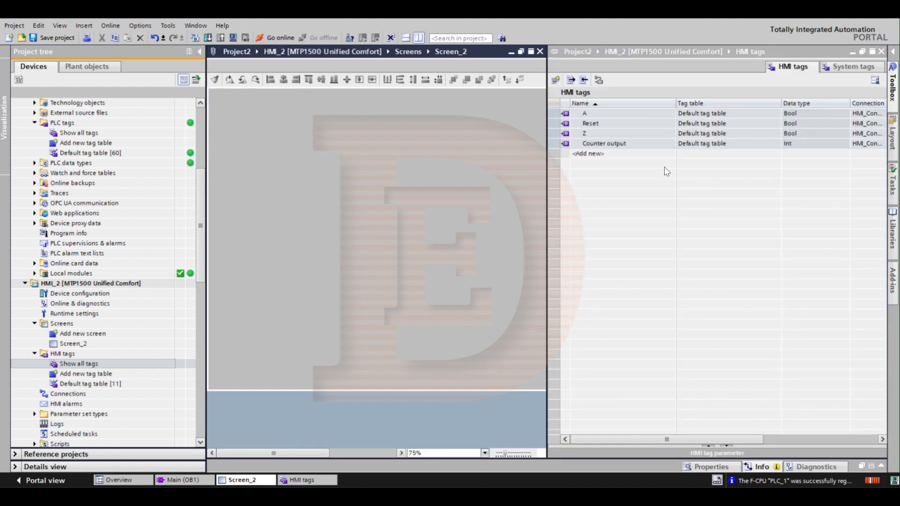
pyautogui.doubleClick(414, 54)
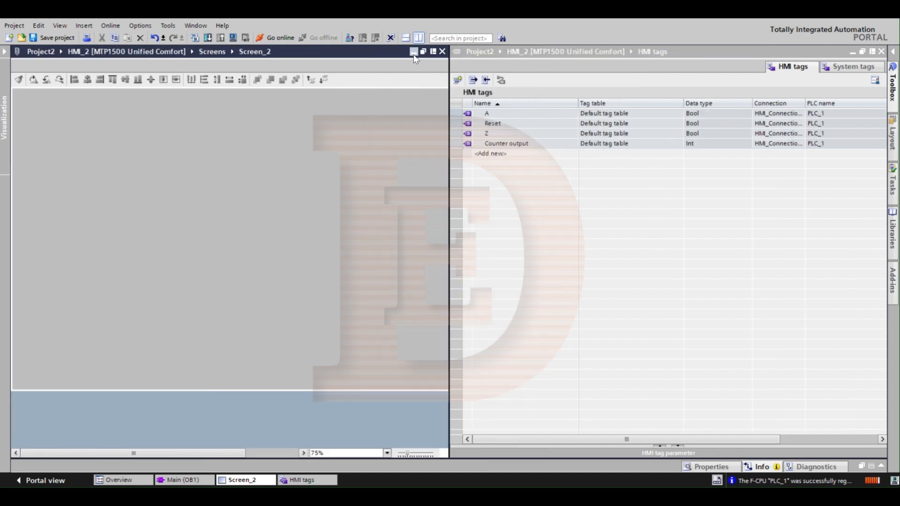
pyautogui.click(580, 254)
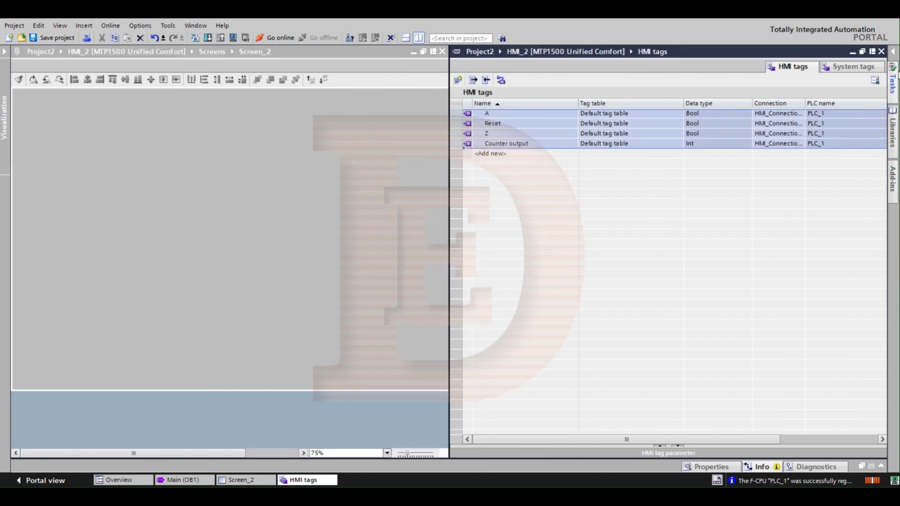
# Step: Place a button in the upper part of Screen_2 and label it "A"
pyautogui.click(263, 157)
pyautogui.click(892, 70)
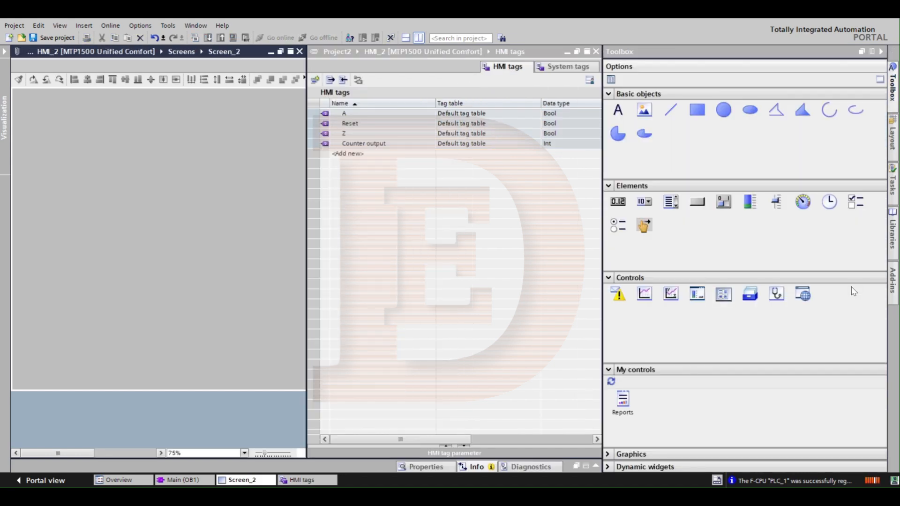
pyautogui.moveTo(698, 206); pyautogui.dragTo(82, 150)
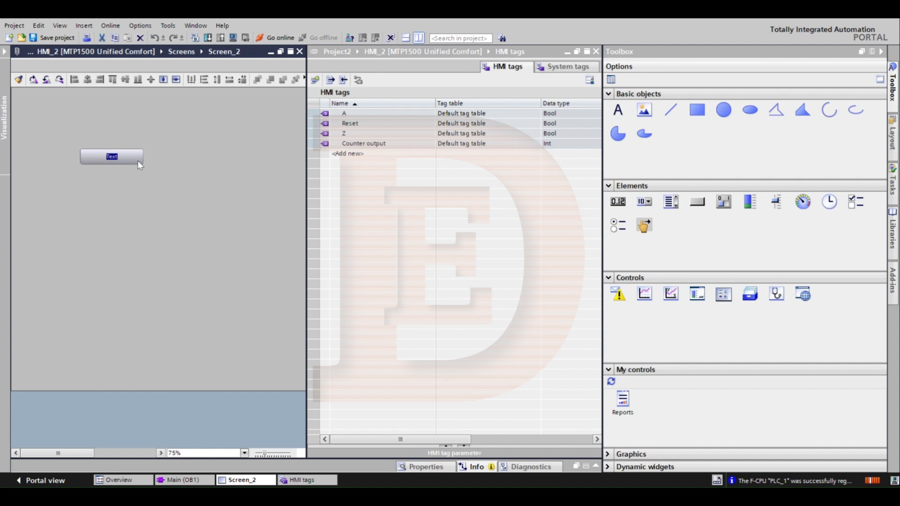
pyautogui.write('A')
pyautogui.press('Return')
# Step: Place a second button directly below button A and label it "Reset"
pyautogui.moveTo(697, 204); pyautogui.dragTo(82, 188)
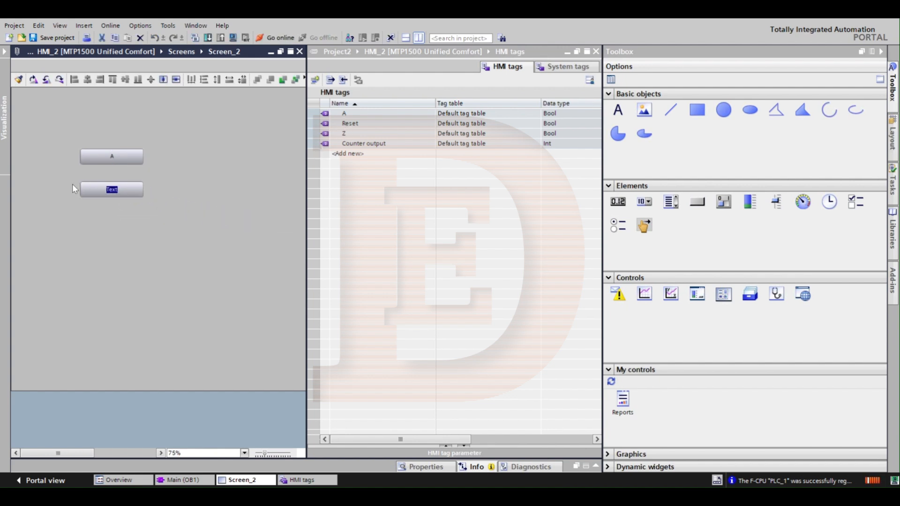
pyautogui.write('Reset')
pyautogui.press('Return')
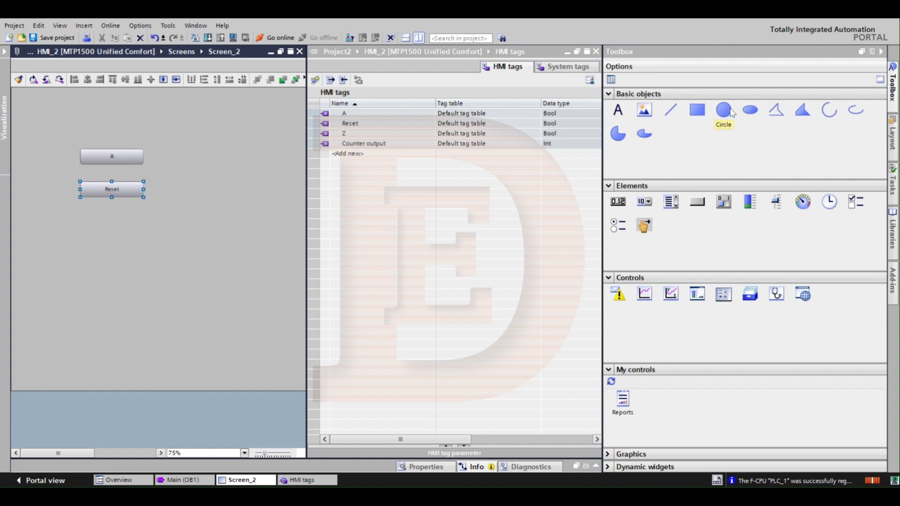
# Step: Place a text object reading "Z" on Screen_2 to the right of the A and Reset buttons
pyautogui.moveTo(617, 110); pyautogui.dragTo(207, 171)
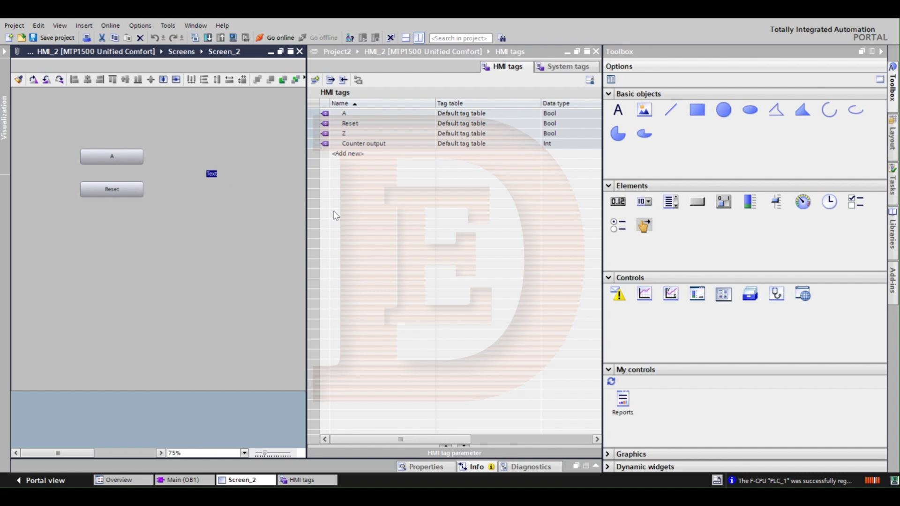
pyautogui.press('BackSpace')
pyautogui.click(256, 145)
pyautogui.click(206, 173)
pyautogui.moveTo(239, 172); pyautogui.dragTo(200, 172)
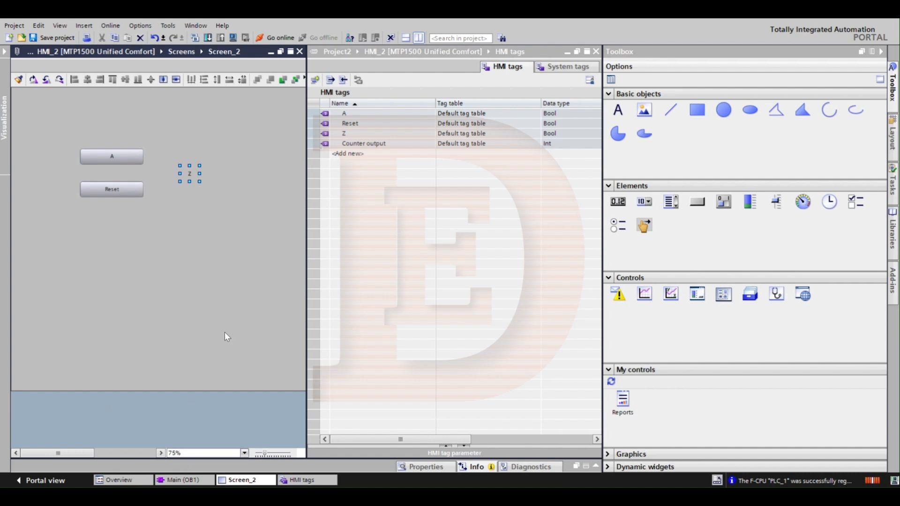
# Step: Enlarge the Screen_2 view to 100% zoom and select the Z text
pyautogui.click(200, 452)
pyautogui.write('85')
pyautogui.press('Return')
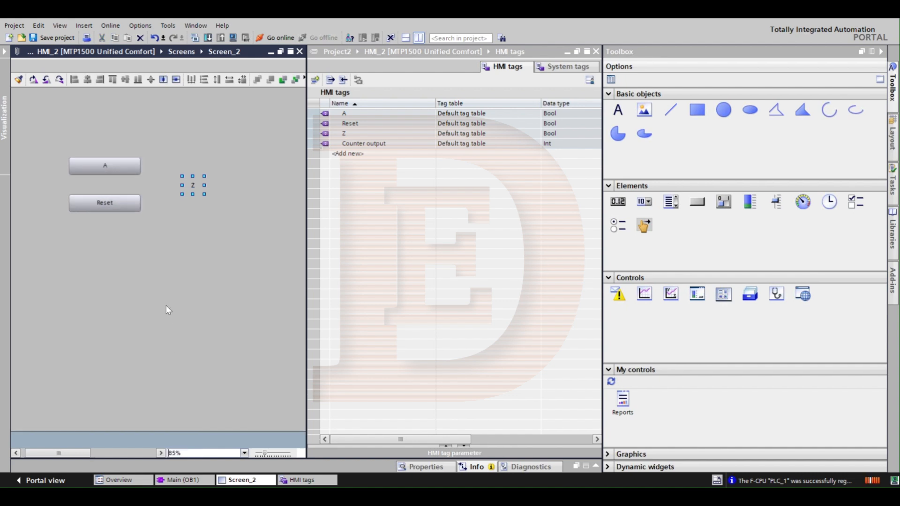
pyautogui.scroll(2, 166, 305)
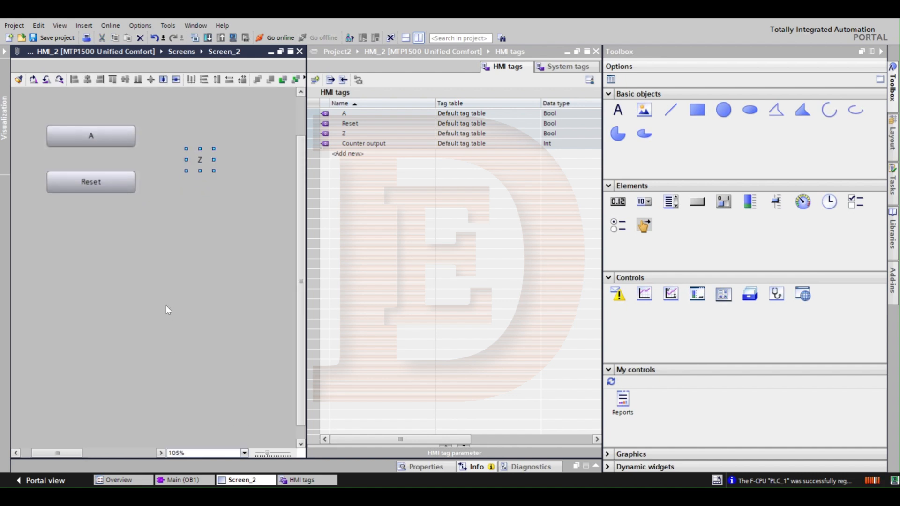
pyautogui.scroll(-1, 190, 110)
pyautogui.click(189, 111)
pyautogui.click(191, 162)
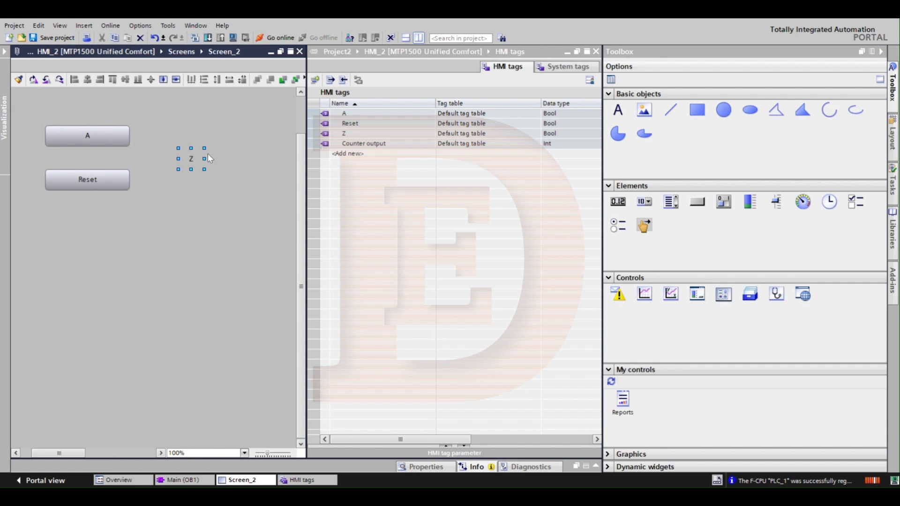
pyautogui.moveTo(253, 213); pyautogui.dragTo(194, 150)
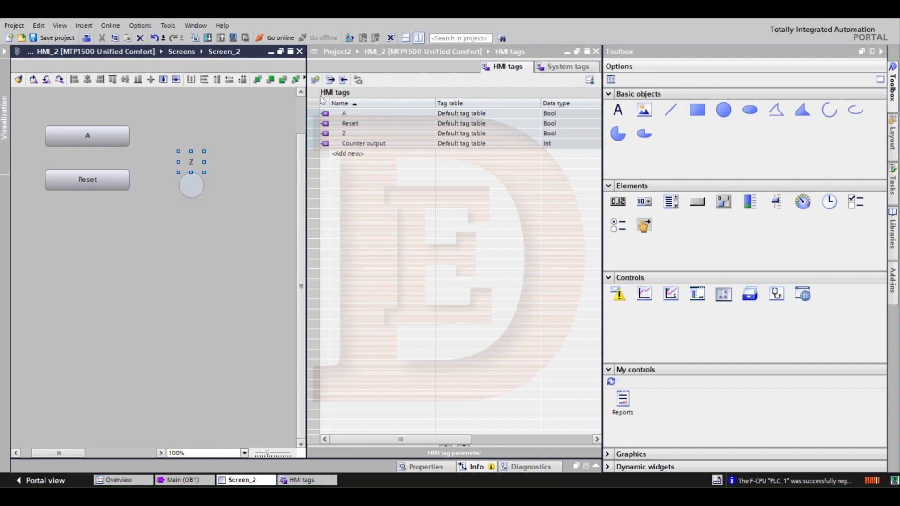
pyautogui.click(257, 80)
pyautogui.moveTo(192, 172)
pyautogui.mouseDown()
pyautogui.moveTo(195, 193)
pyautogui.moveTo(181, 158)
pyautogui.mouseUp()
pyautogui.click(188, 181)
pyautogui.press('Delete')
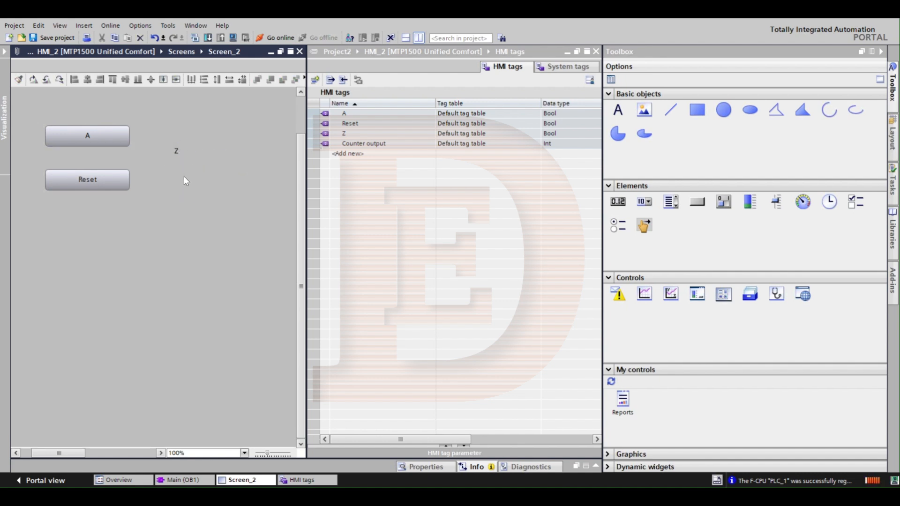
# Step: Reposition the Z text to the right of the buttons, at a height midway between A and Reset
pyautogui.moveTo(176, 151); pyautogui.dragTo(179, 157)
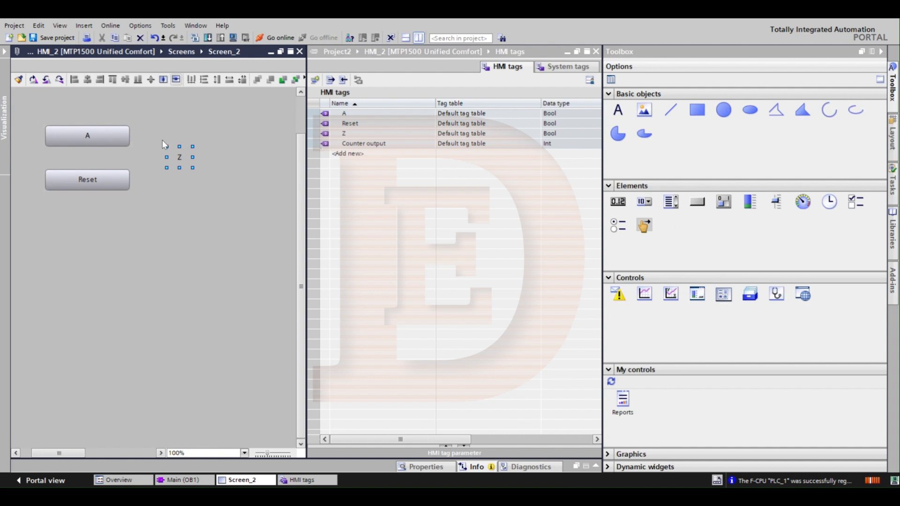
pyautogui.click(198, 192)
pyautogui.click(181, 158)
# Step: Place the Counter output tag on Screen_2 as an output field beside the Z text, level with it, and collapse the toolbox
pyautogui.click(362, 143)
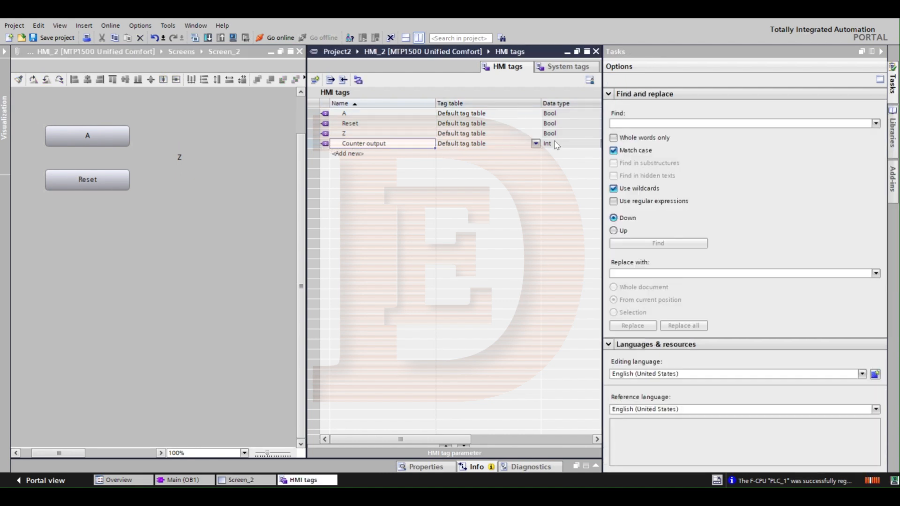
pyautogui.moveTo(326, 147); pyautogui.dragTo(199, 149)
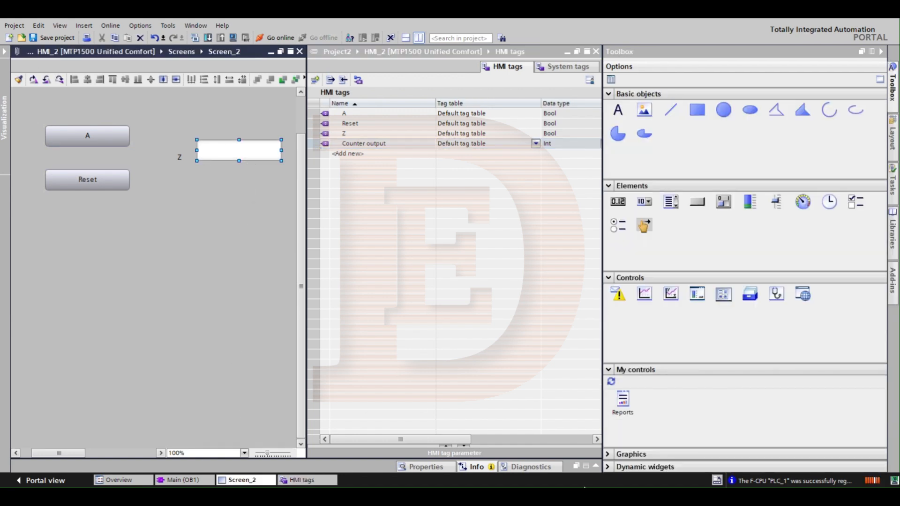
pyautogui.click(881, 51)
pyautogui.moveTo(257, 149); pyautogui.dragTo(258, 155)
pyautogui.click(311, 154)
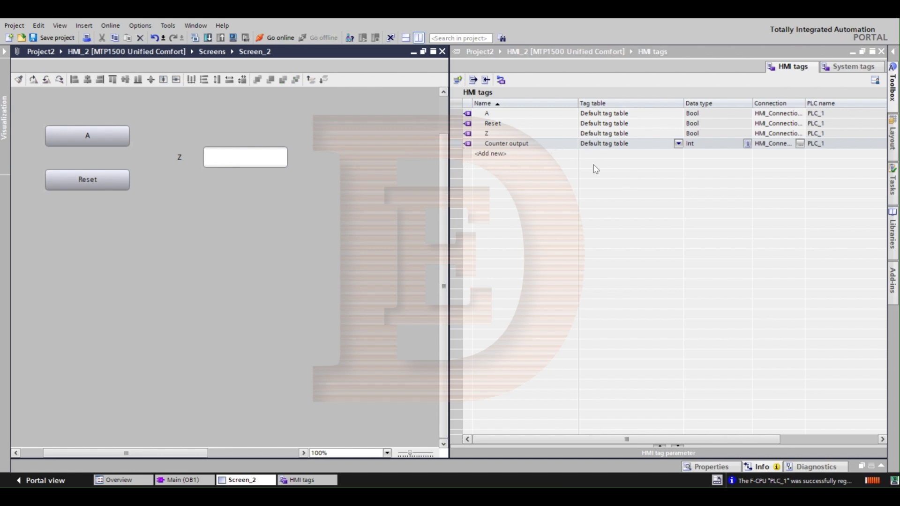
# Step: Show Screen_2 alone with an enlarged properties pane and open the events of button A
pyautogui.click(419, 39)
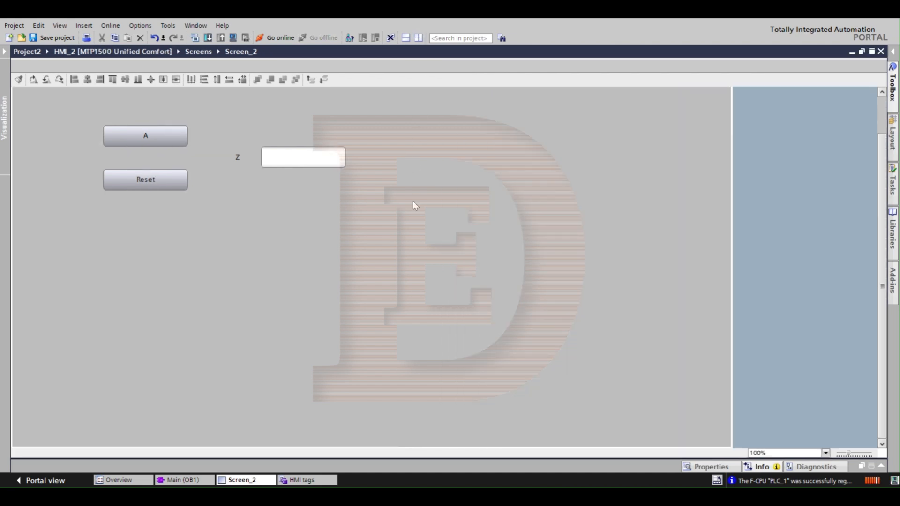
pyautogui.click(710, 466)
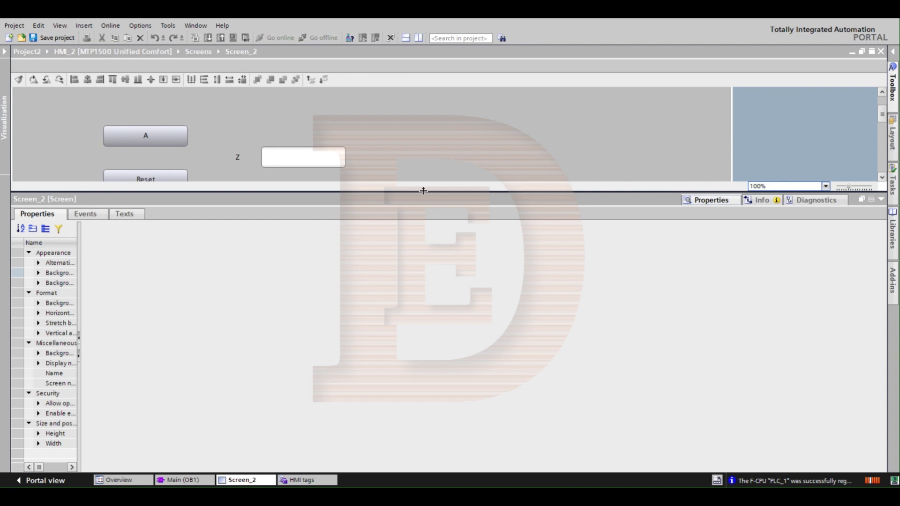
pyautogui.moveTo(449, 204); pyautogui.dragTo(457, 237)
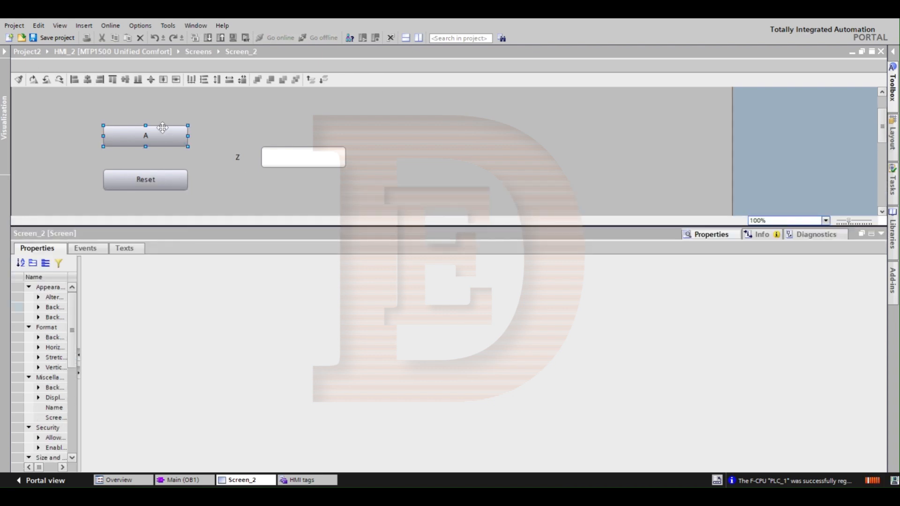
pyautogui.click(162, 128)
pyautogui.moveTo(89, 268); pyautogui.dragTo(261, 281)
pyautogui.click(89, 249)
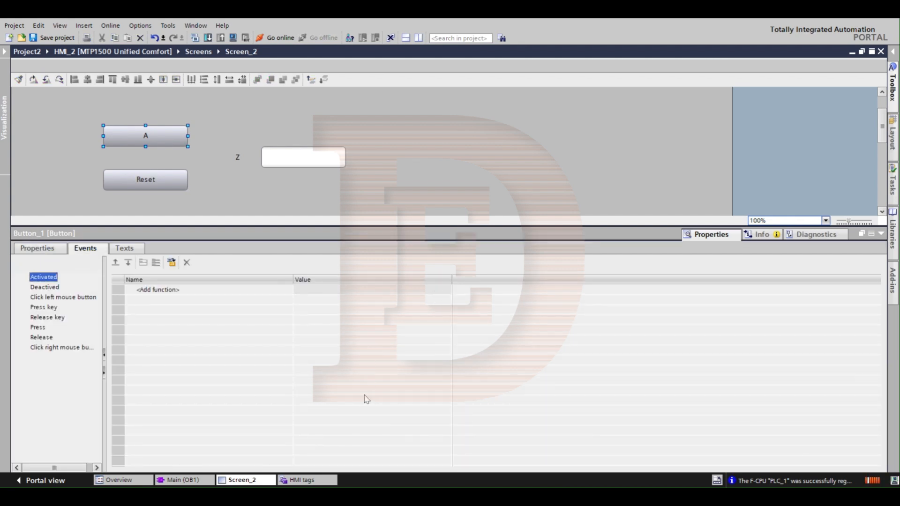
# Step: Add the SetBitInTag function to the Press event of button A
pyautogui.click(40, 329)
pyautogui.click(44, 311)
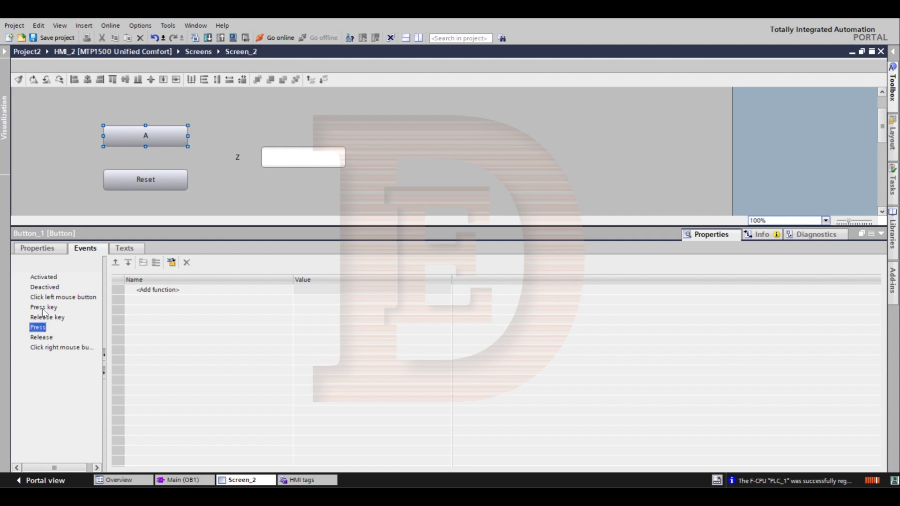
pyautogui.click(39, 328)
pyautogui.click(212, 293)
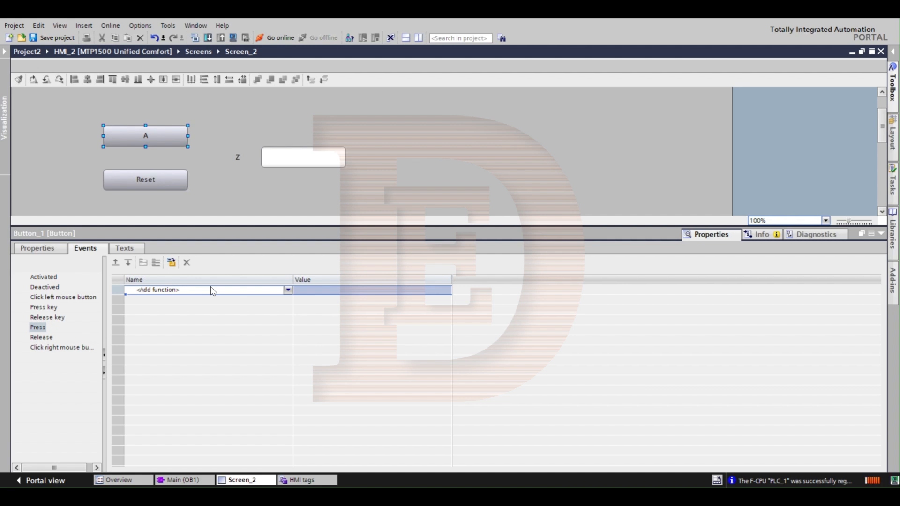
pyautogui.write('setbit')
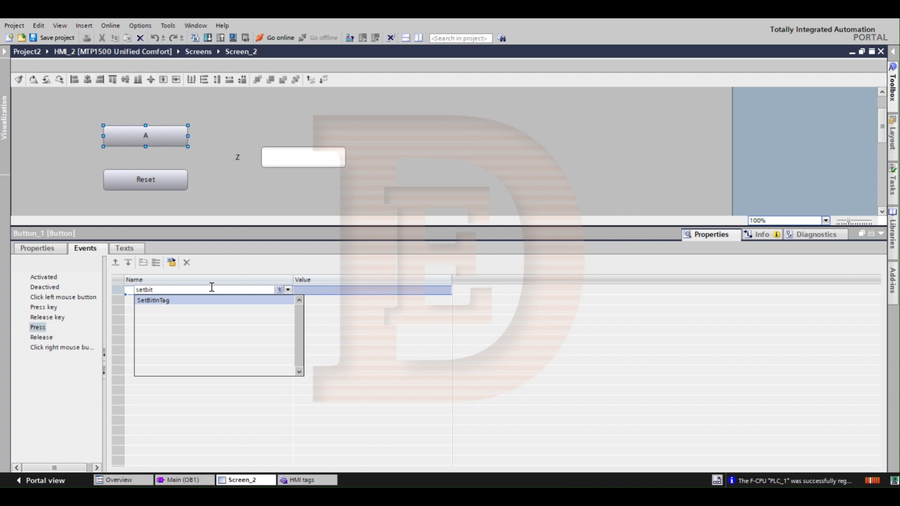
pyautogui.press('Return')
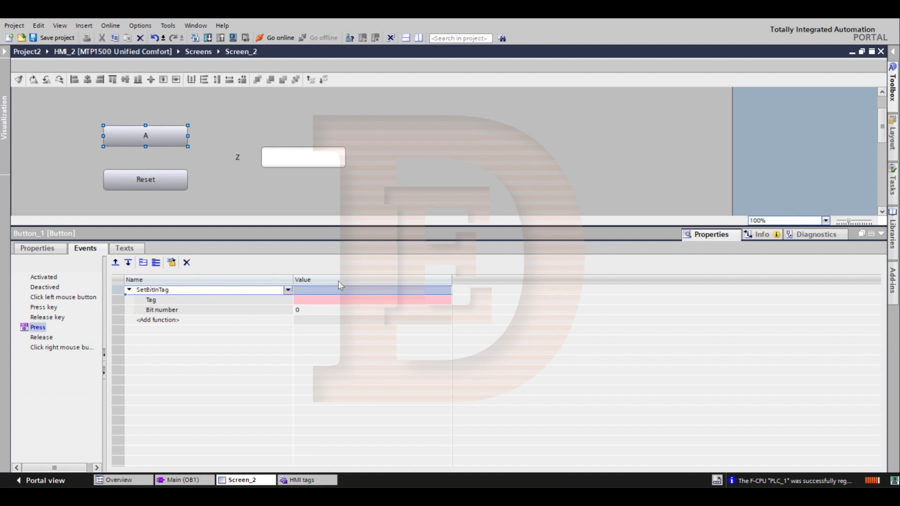
# Step: Assign tag A to the SetBitInTag function of button A, with bit number 0
pyautogui.click(342, 300)
pyautogui.write('a')
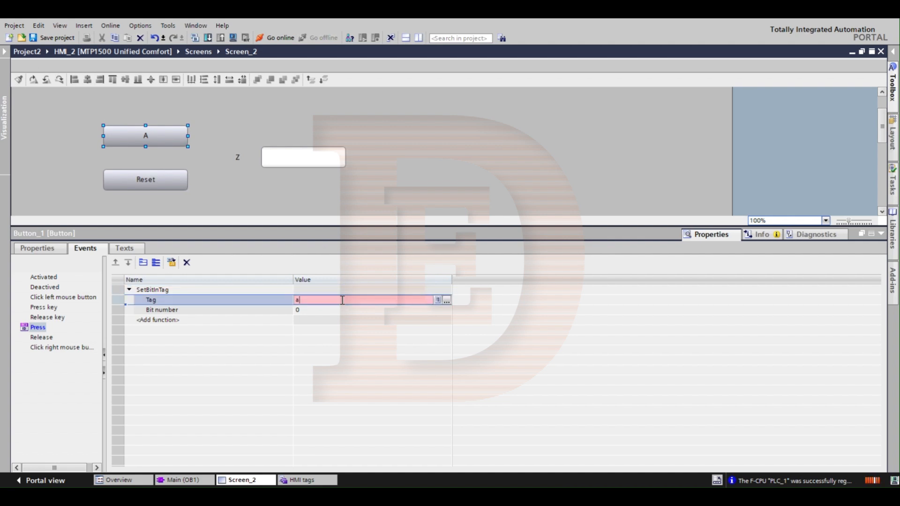
pyautogui.press('Return')
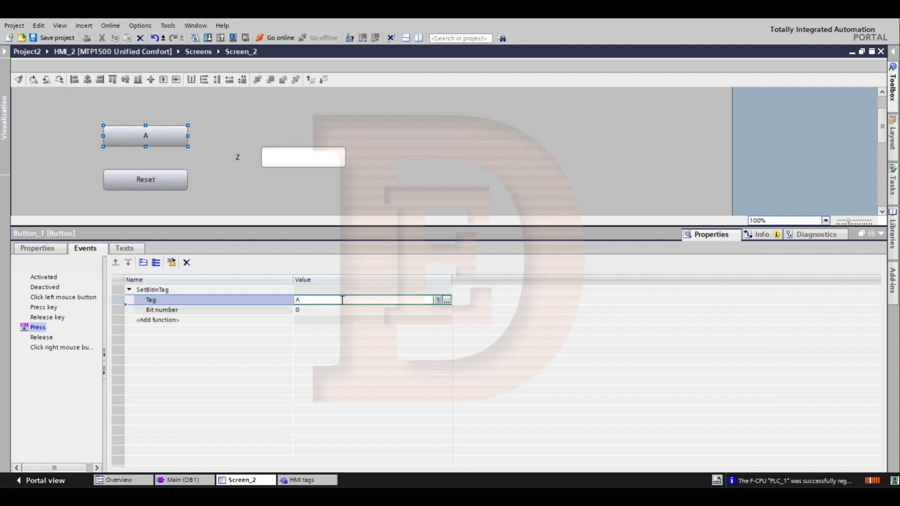
pyautogui.click(367, 312)
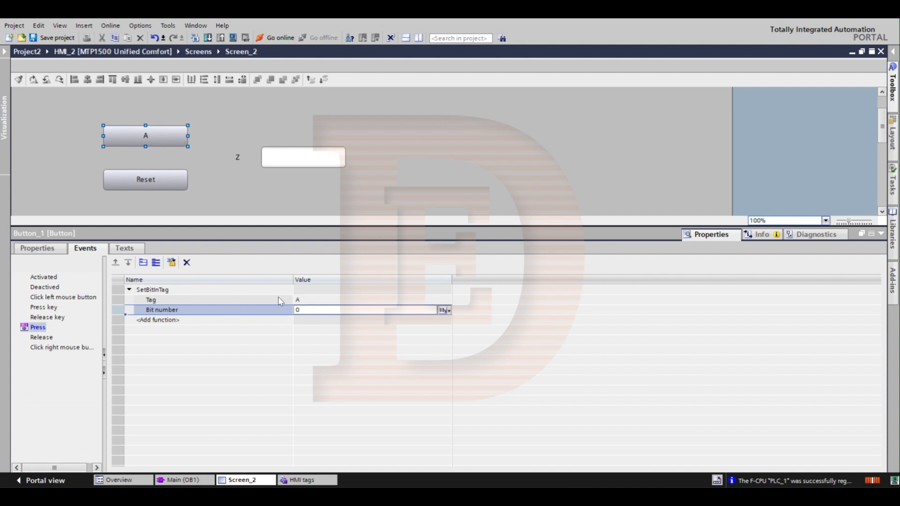
pyautogui.click(315, 301)
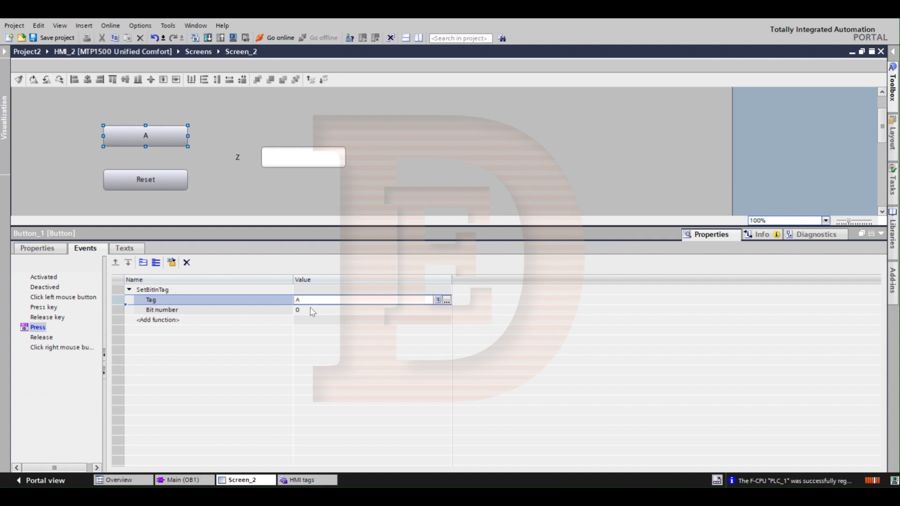
pyautogui.click(313, 311)
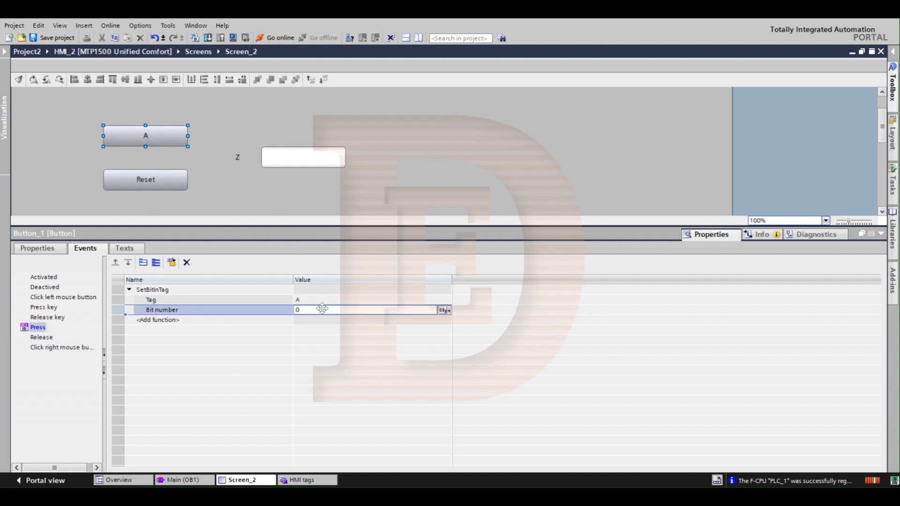
# Step: Add the ResetBitInTag function to the Release event of button A and assign it tag A
pyautogui.click(35, 335)
pyautogui.click(160, 292)
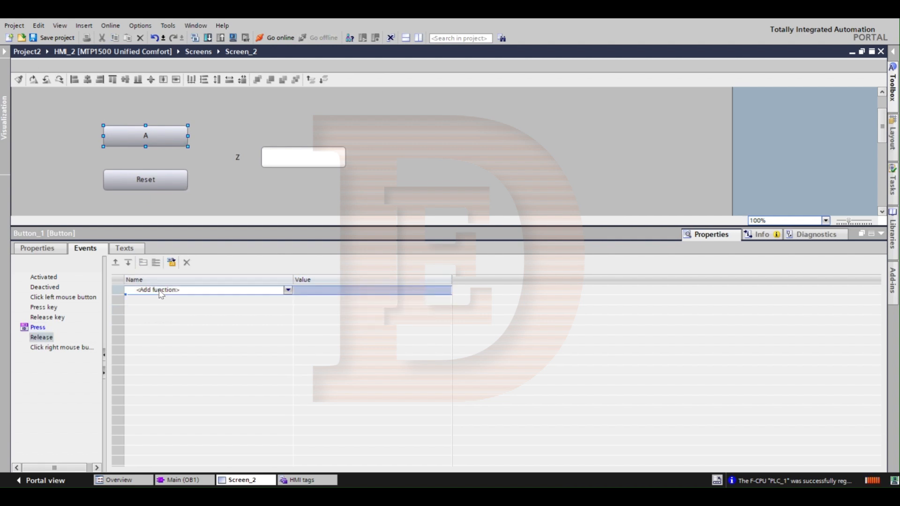
pyautogui.write('reset')
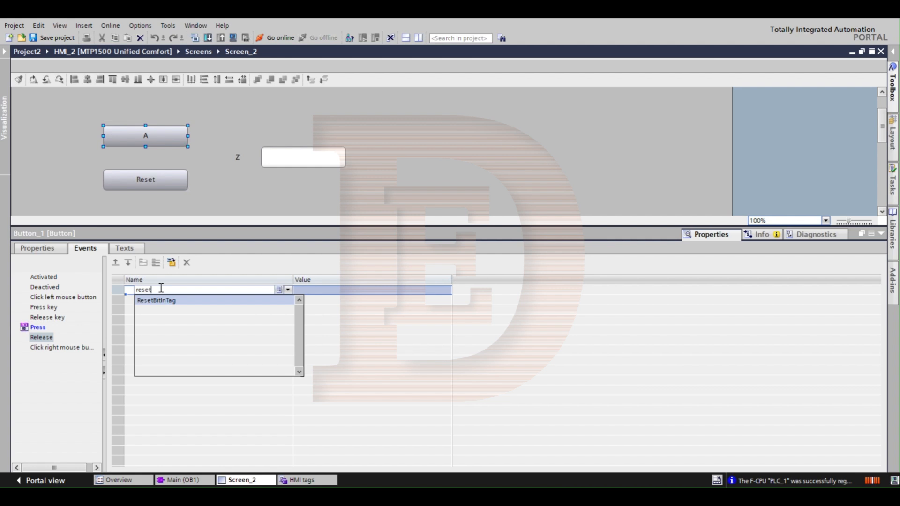
pyautogui.press('Return')
pyautogui.click(327, 301)
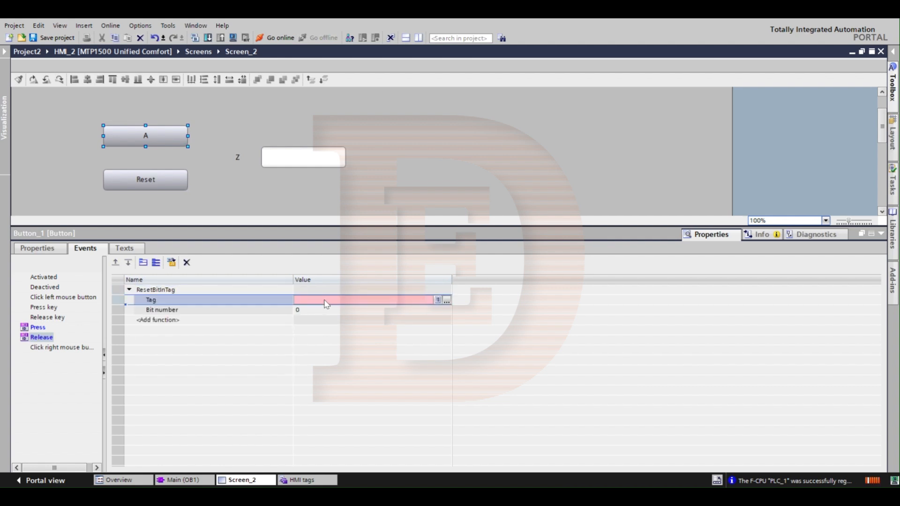
pyautogui.write('A')
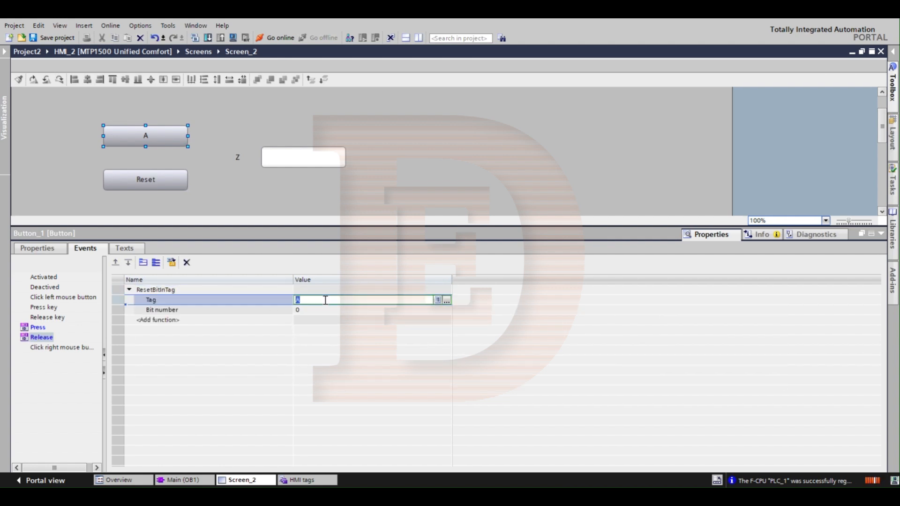
# Step: Add the SetBitInTag function to the Press event of the Reset button and assign it the tag Reset
pyautogui.click(161, 177)
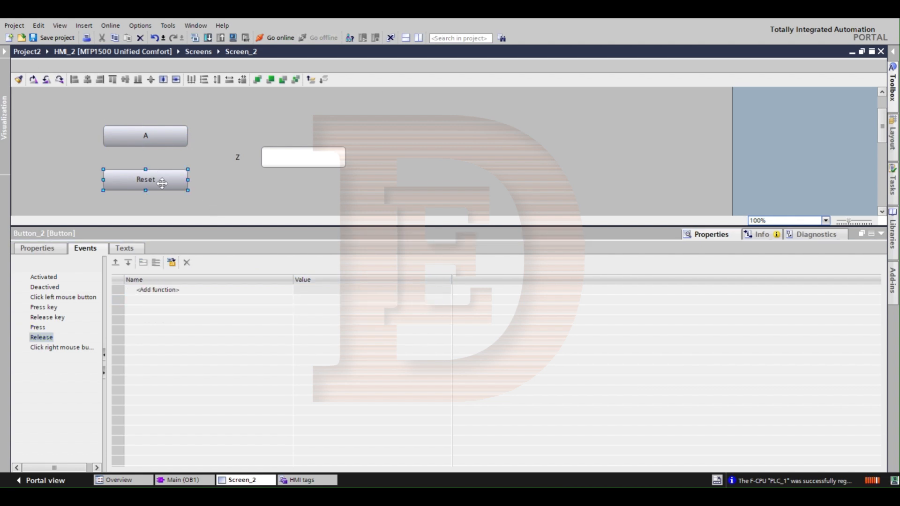
pyautogui.click(38, 328)
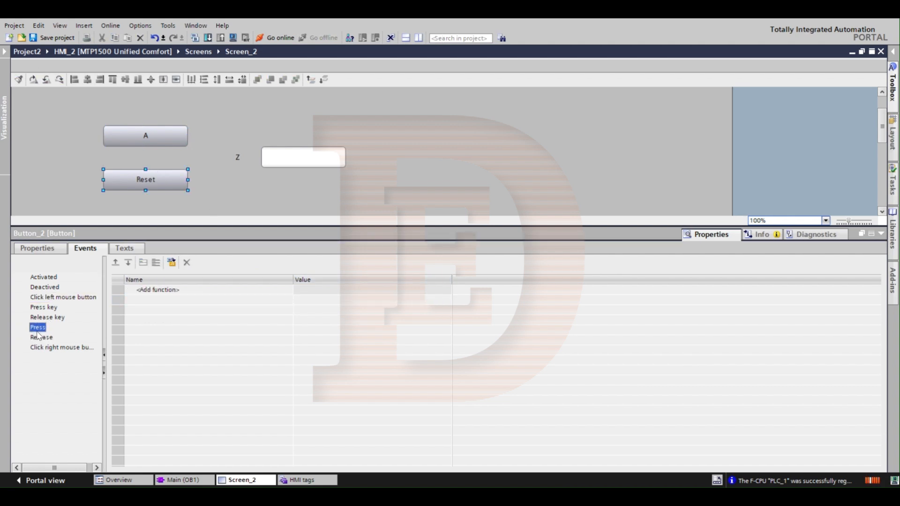
pyautogui.click(184, 290)
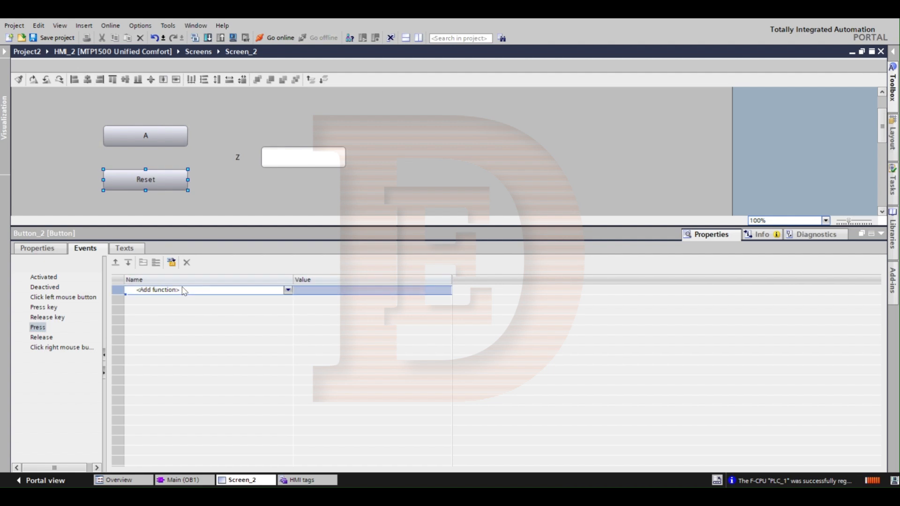
pyautogui.click(183, 289)
pyautogui.write('set')
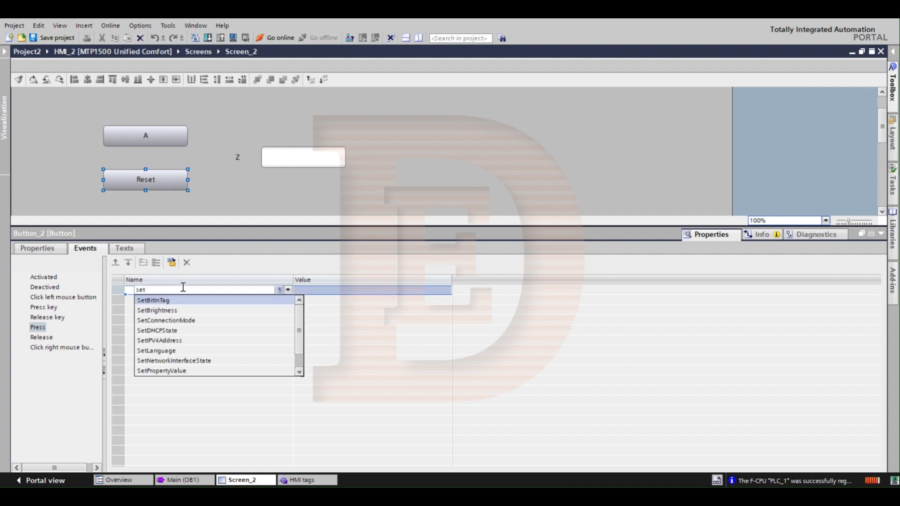
pyautogui.press('Return')
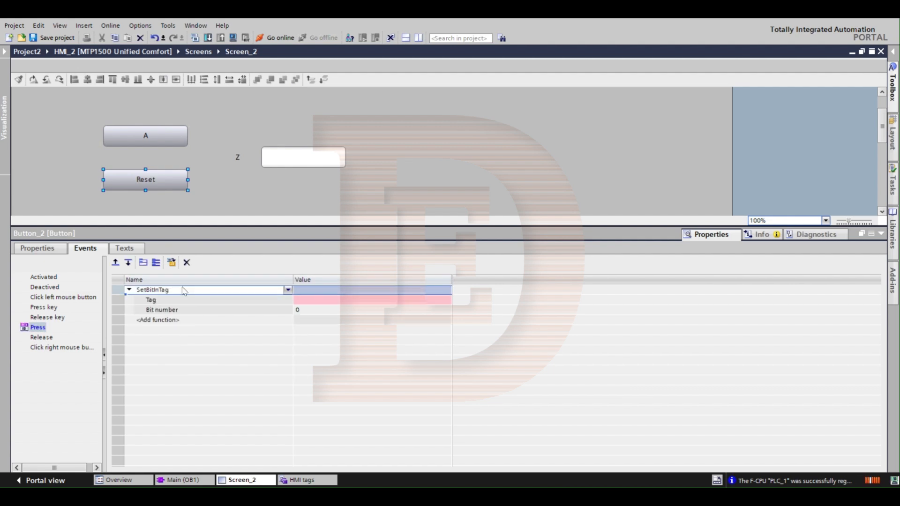
pyautogui.click(321, 302)
pyautogui.write('Reset')
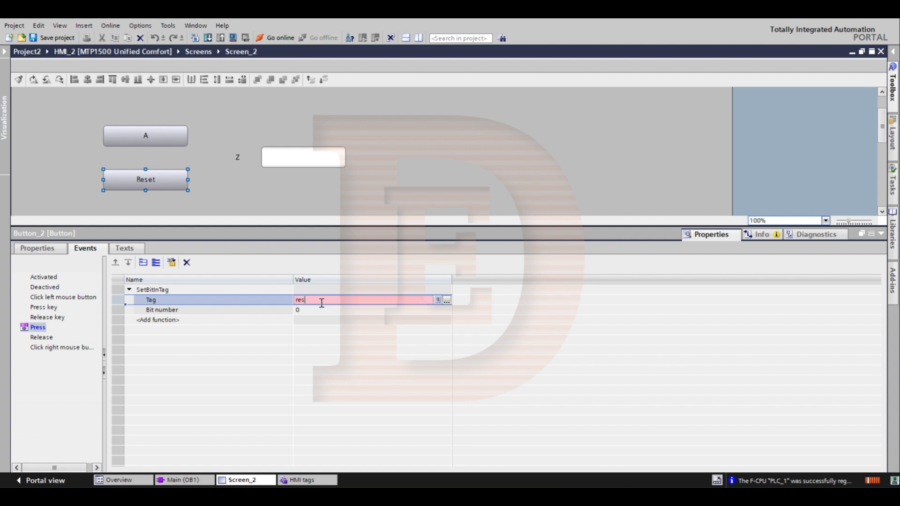
pyautogui.press('Return')
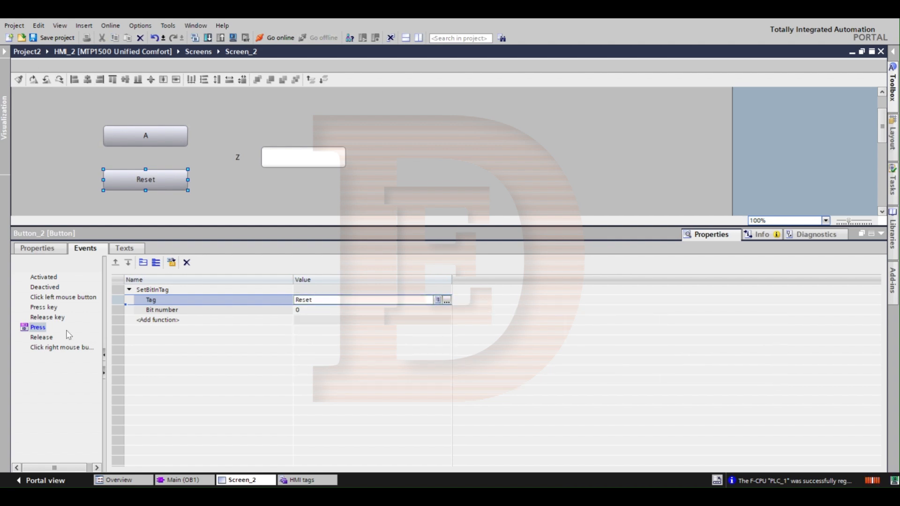
# Step: Add the ResetBitInTag function to the Release event of the Reset button and assign it the tag Reset
pyautogui.click(39, 339)
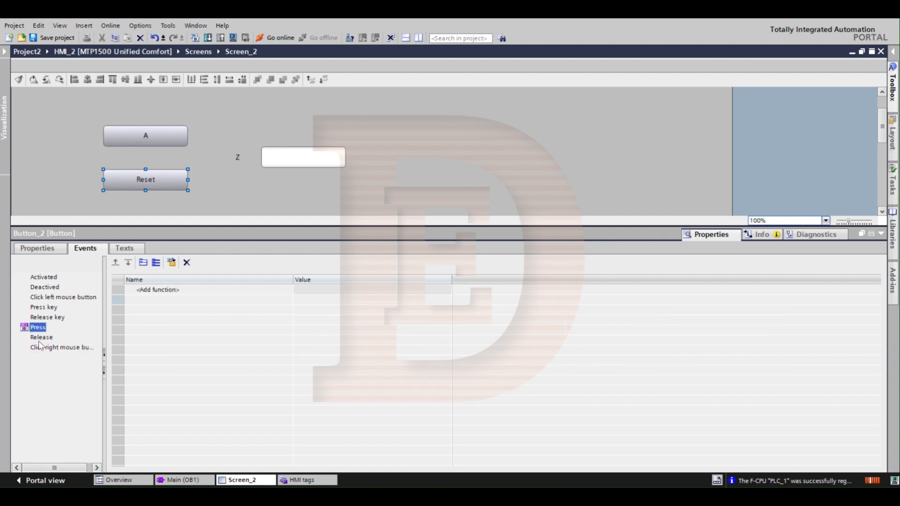
pyautogui.click(170, 290)
pyautogui.write('reset')
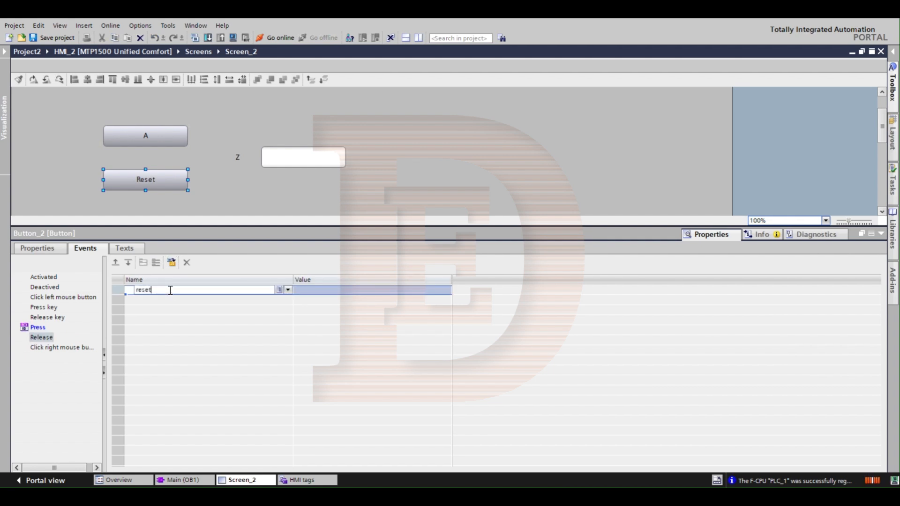
pyautogui.press('Return')
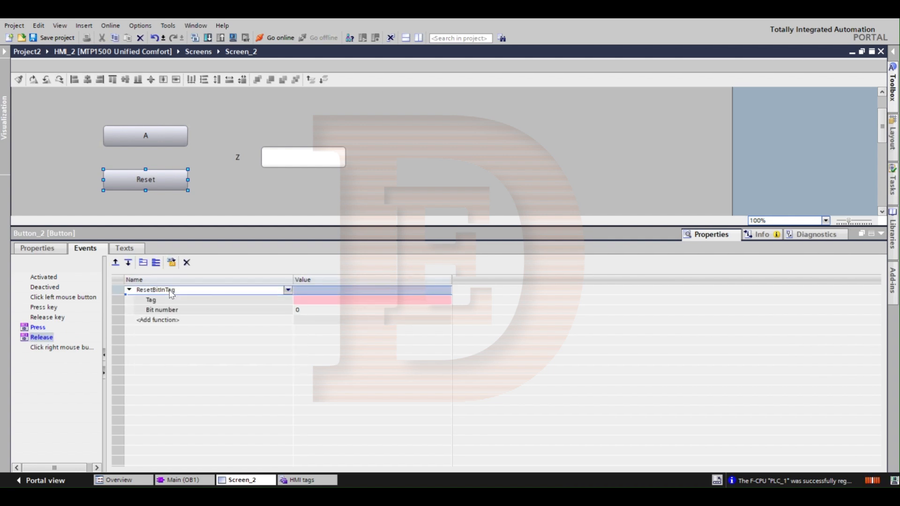
pyautogui.click(331, 293)
pyautogui.click(333, 301)
pyautogui.write('Reset')
pyautogui.press('Return')
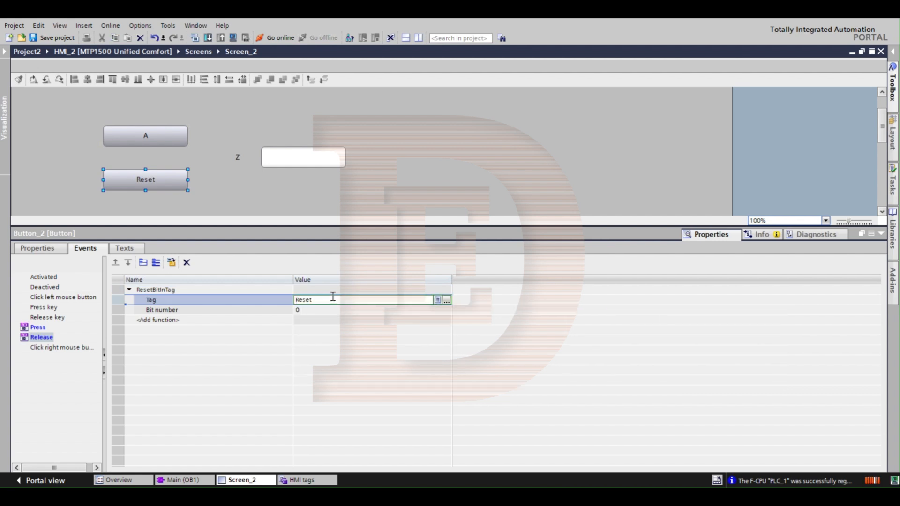
# Step: Dynamize the background color of button A by tag, using tag A
pyautogui.click(136, 136)
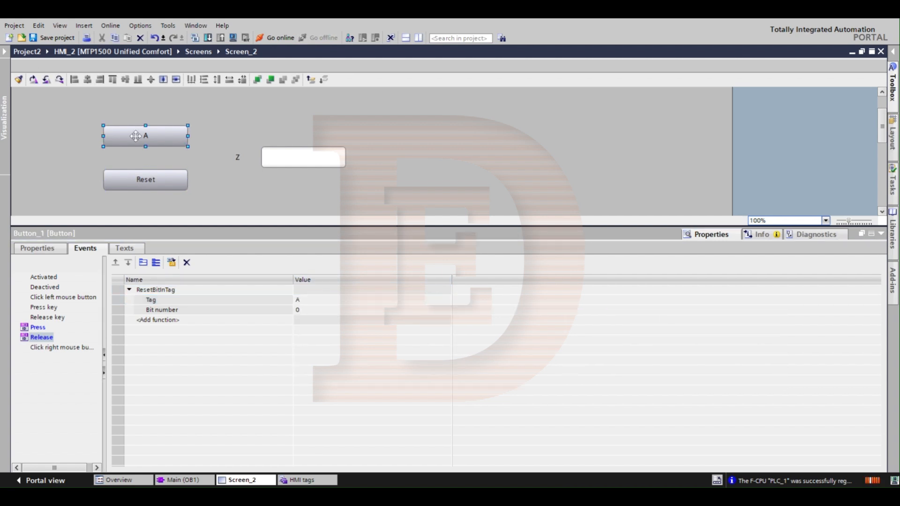
pyautogui.click(45, 246)
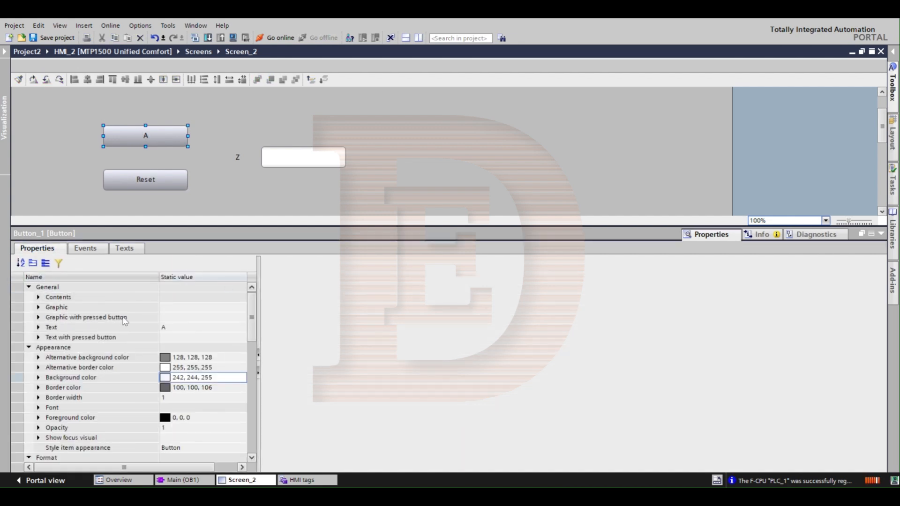
pyautogui.scroll(-2, 141, 322)
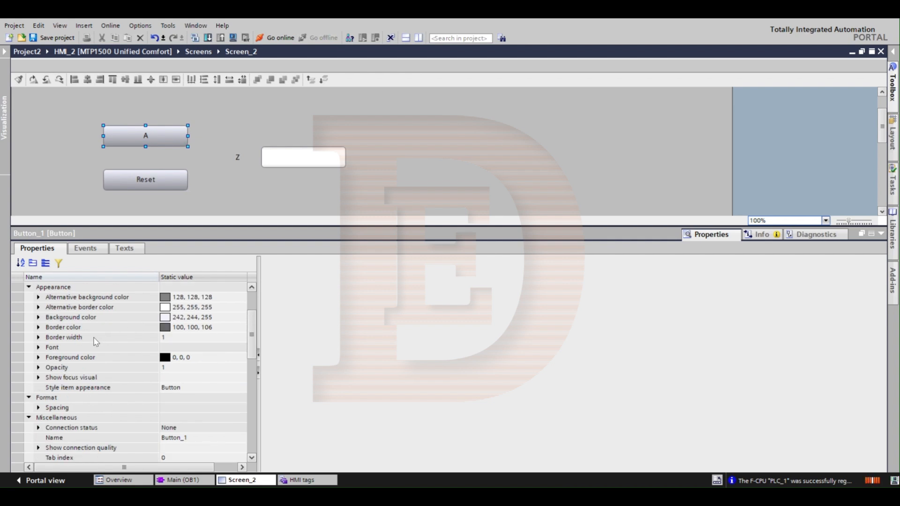
pyautogui.click(62, 317)
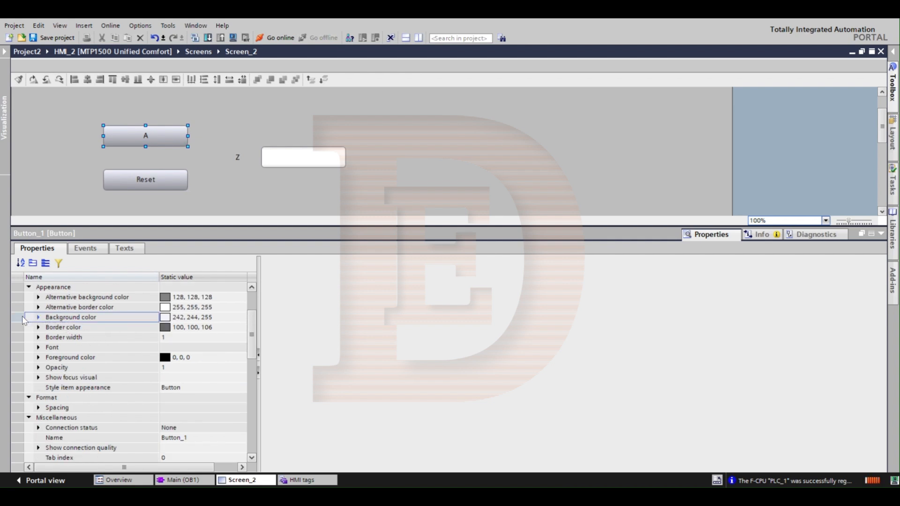
pyautogui.click(220, 319)
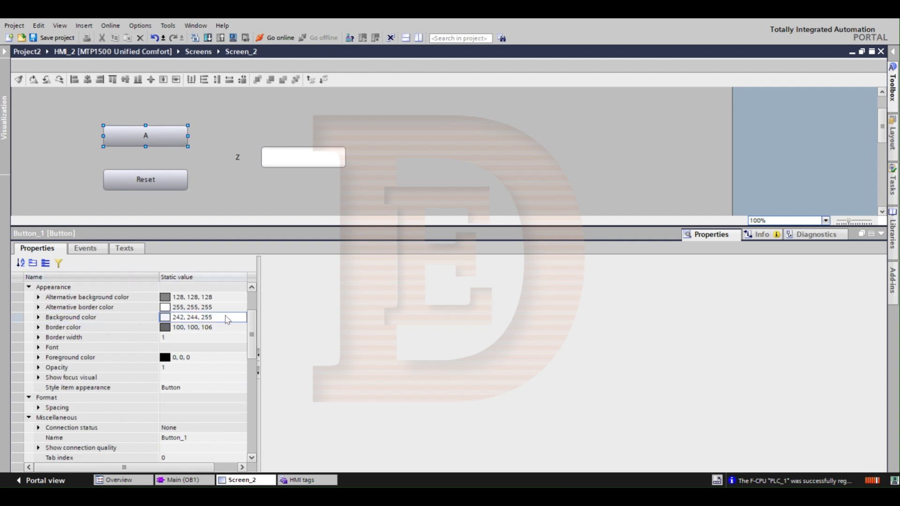
pyautogui.moveTo(256, 316); pyautogui.dragTo(391, 310)
pyautogui.click(356, 317)
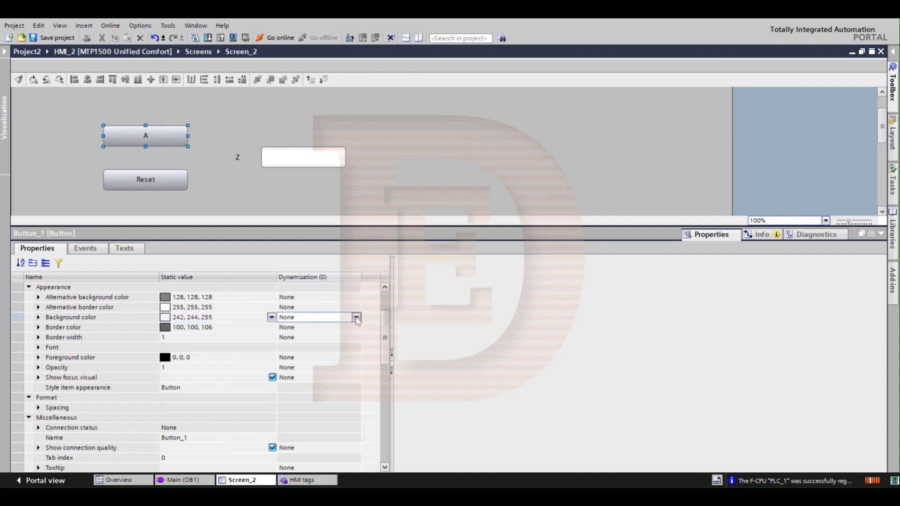
pyautogui.click(357, 318)
pyautogui.click(304, 337)
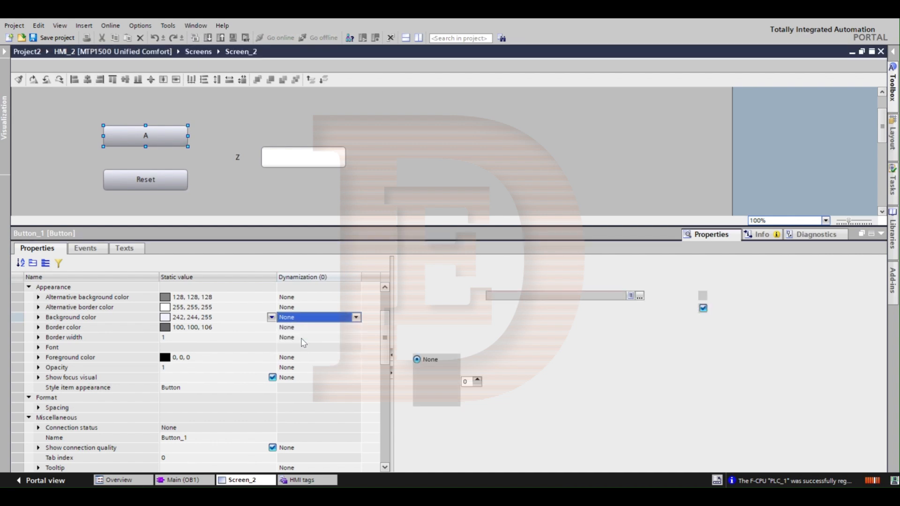
pyautogui.click(598, 296)
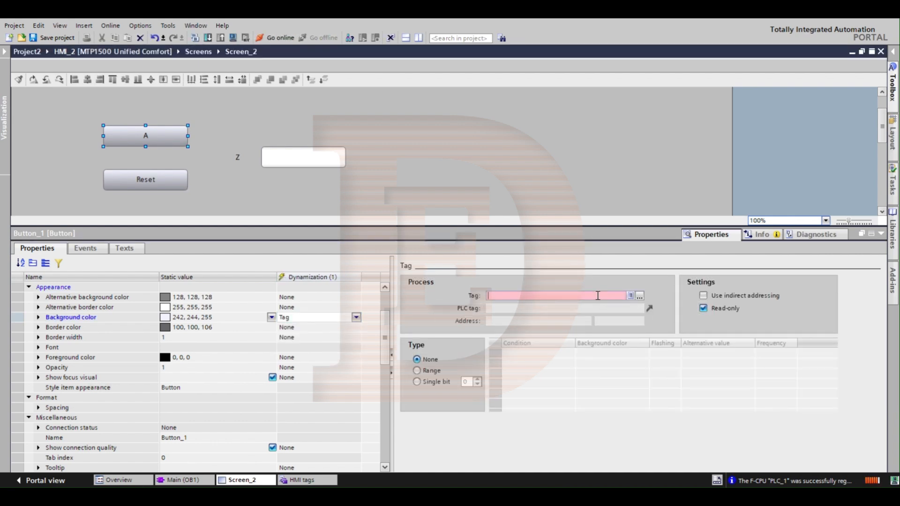
pyautogui.write('a')
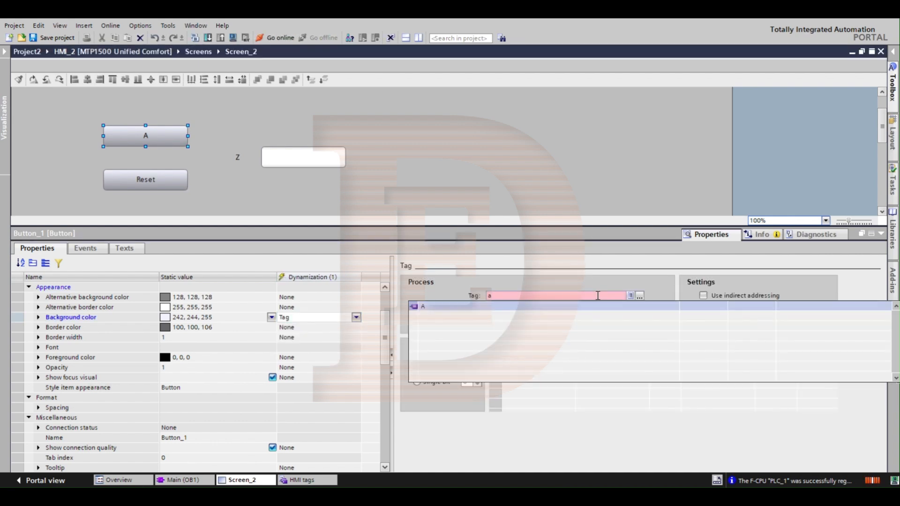
pyautogui.press('Return')
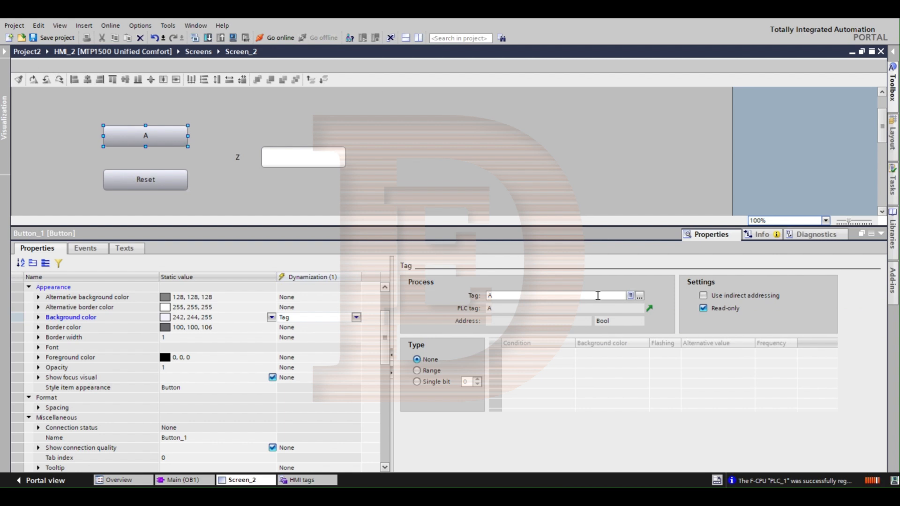
# Step: Set button A's background dynamization to Single bit and give condition 1 the light green color 204, 255, 204
pyautogui.click(416, 382)
pyautogui.click(518, 355)
pyautogui.click(533, 354)
pyautogui.click(533, 367)
pyautogui.click(644, 364)
pyautogui.click(643, 364)
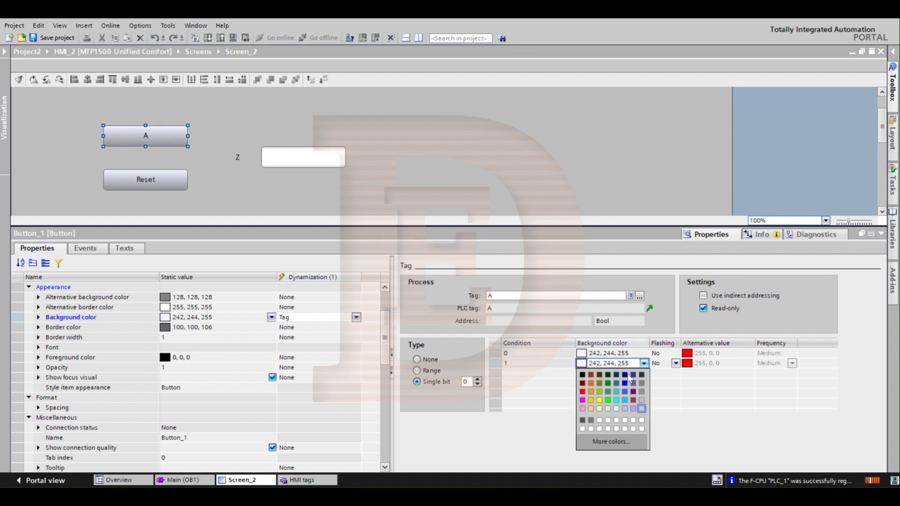
pyautogui.click(608, 409)
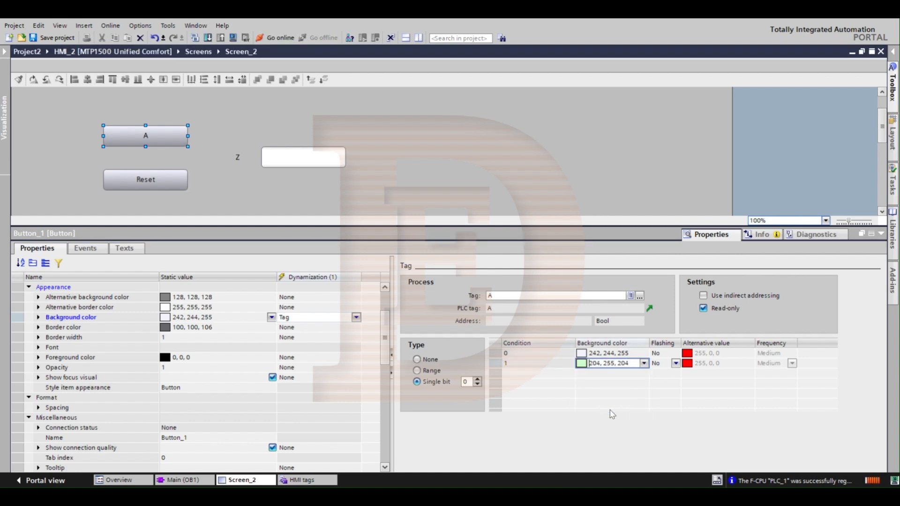
# Step: Dynamize the background color of the Reset button by tag, using the tag Reset
pyautogui.click(165, 179)
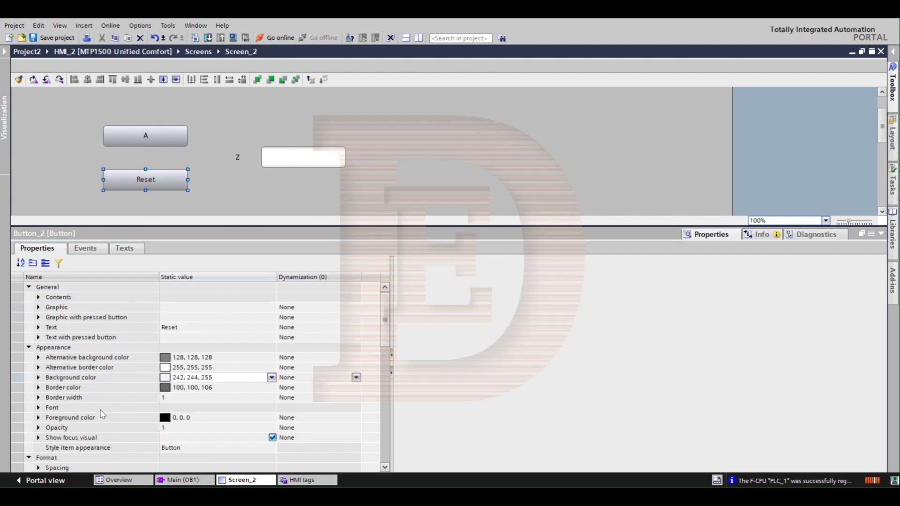
pyautogui.click(92, 400)
pyautogui.click(67, 378)
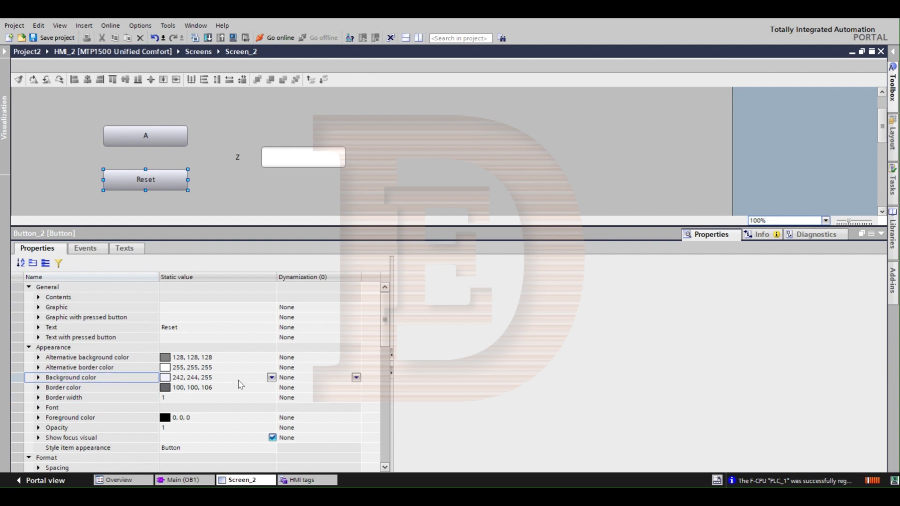
pyautogui.click(355, 378)
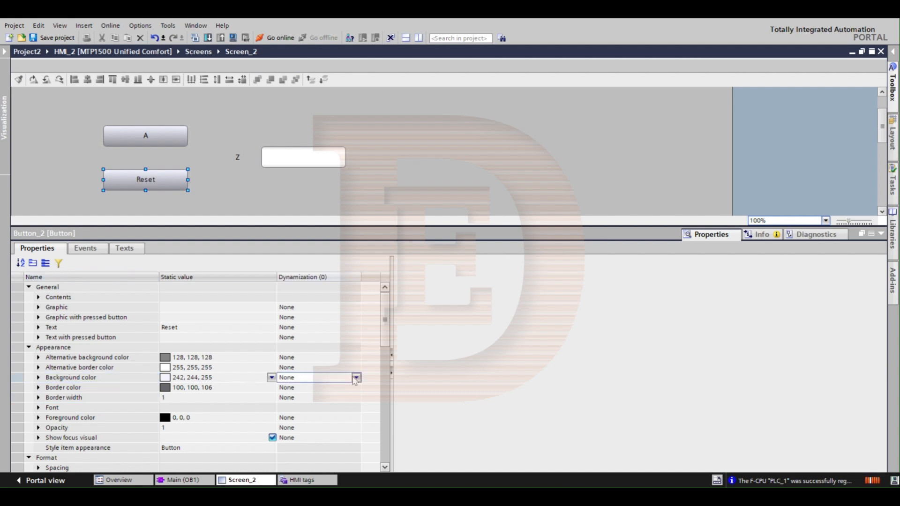
pyautogui.click(356, 377)
pyautogui.click(291, 397)
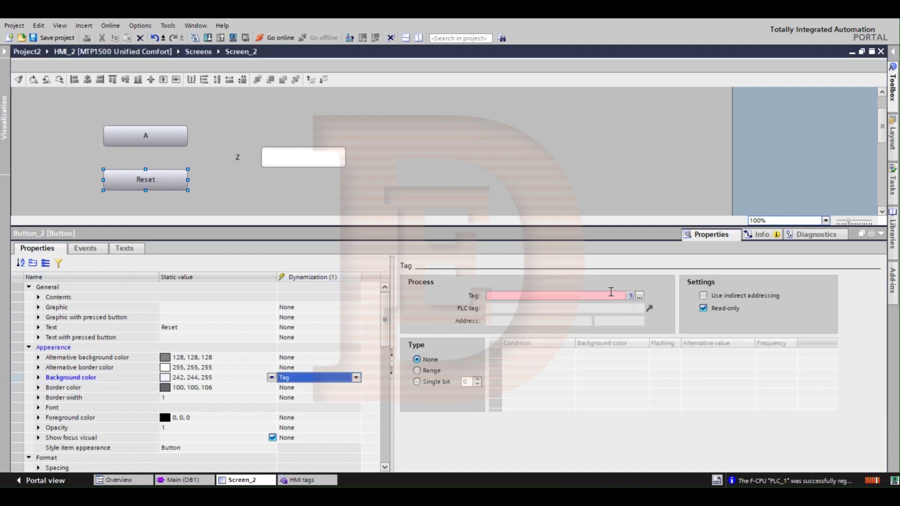
pyautogui.click(608, 295)
pyautogui.write('rese')
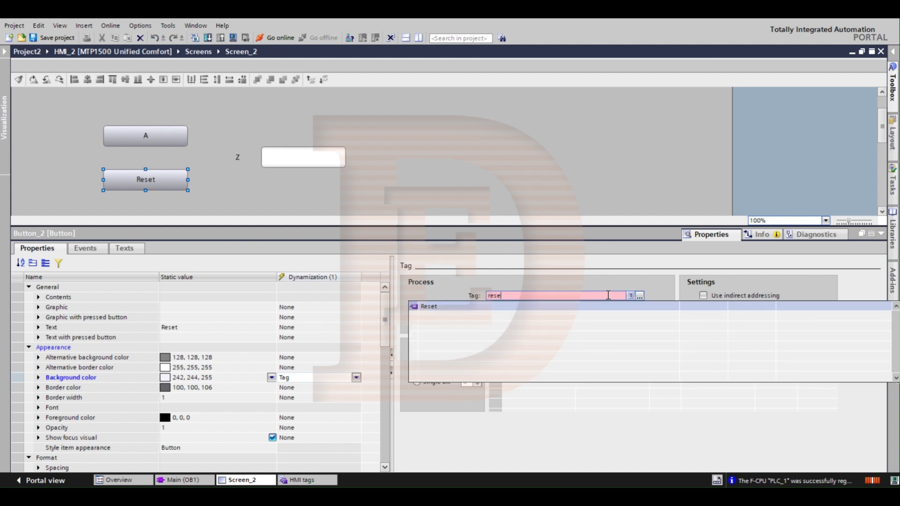
pyautogui.write('t')
pyautogui.press('Return')
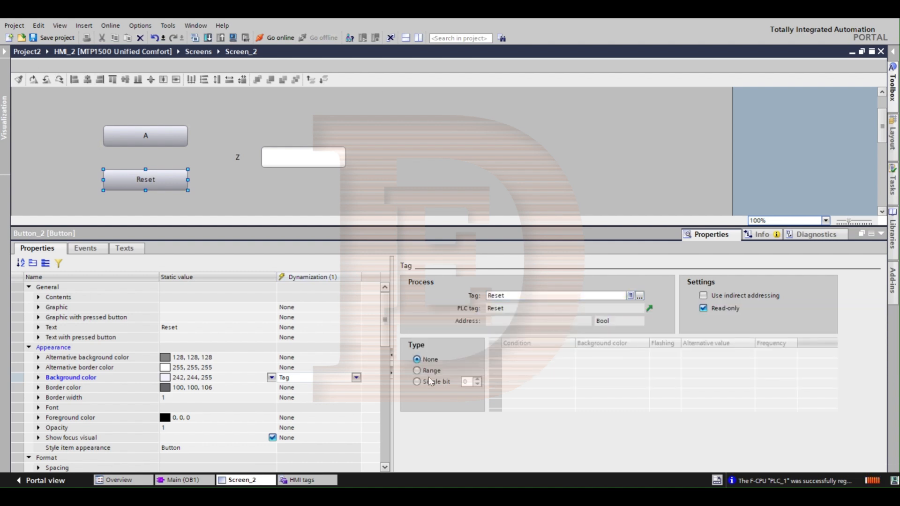
# Step: Set the Reset button's background dynamization to Single bit and give condition 1 the light yellow color 255, 255, 153
pyautogui.click(417, 382)
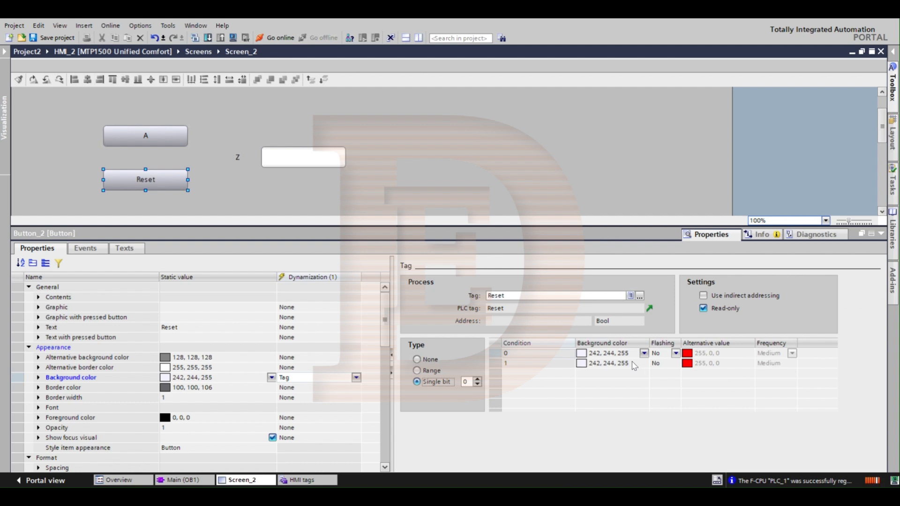
pyautogui.click(644, 364)
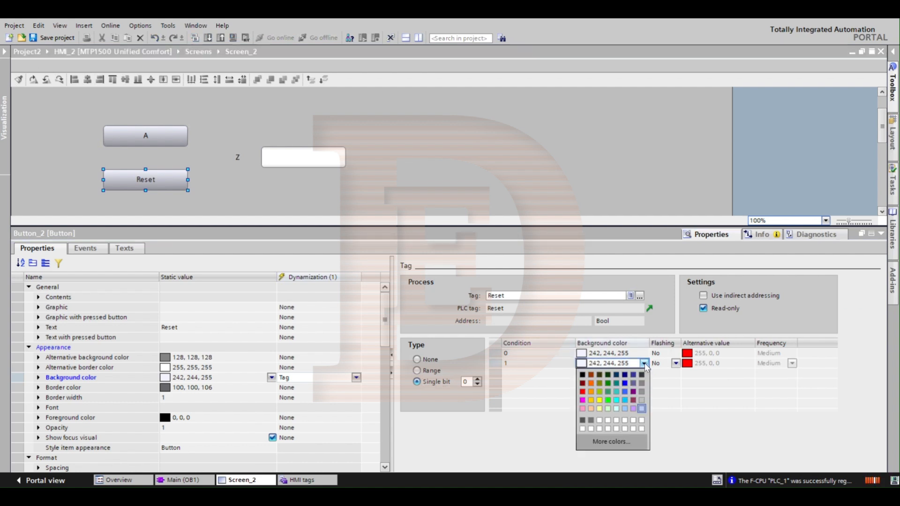
pyautogui.click(599, 407)
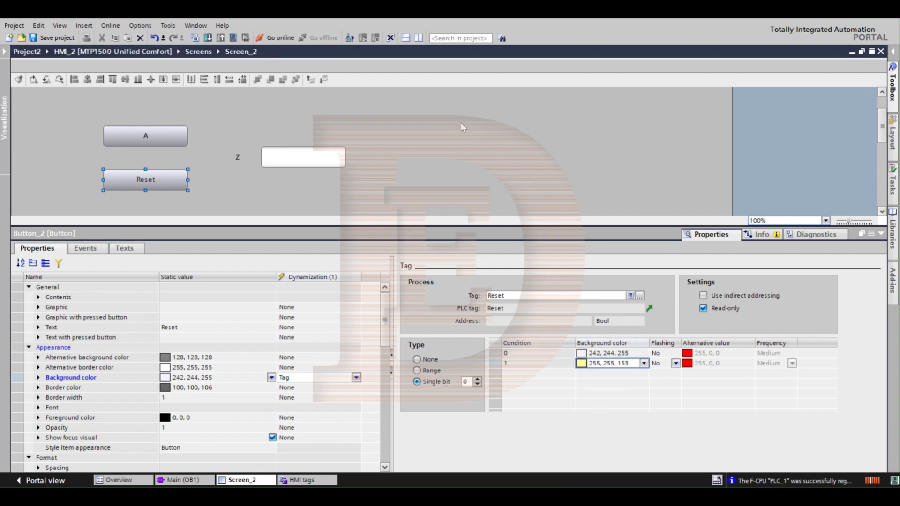
# Step: Set the opacity of the Z text box to 0
pyautogui.click(233, 154)
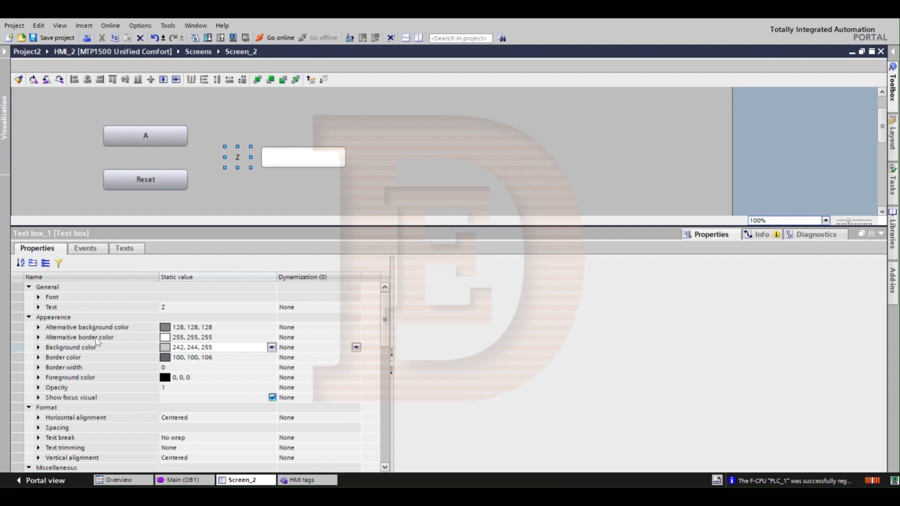
pyautogui.click(56, 351)
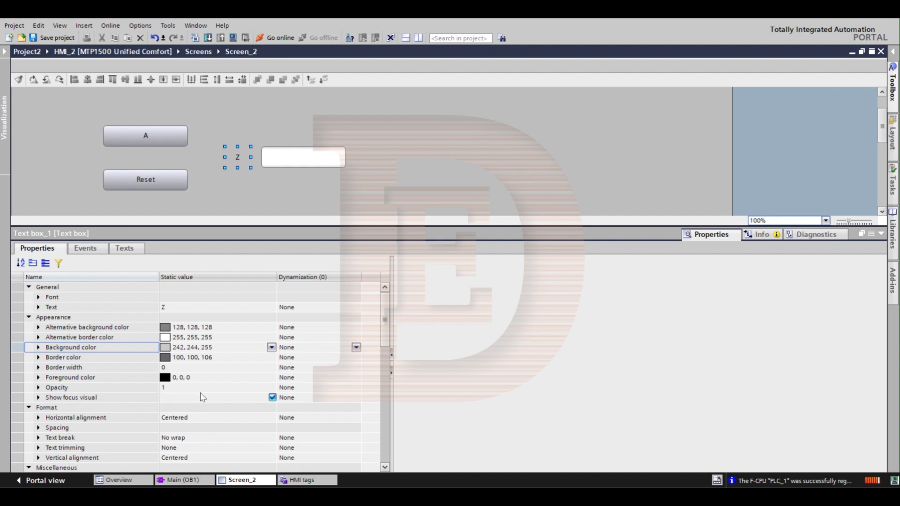
pyautogui.scroll(-1, 242, 387)
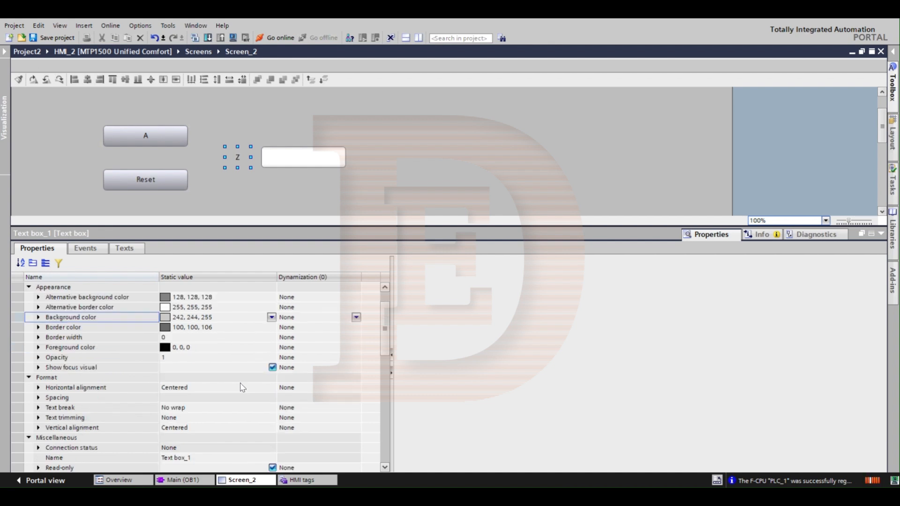
pyautogui.click(196, 358)
pyautogui.press('BackSpace')
pyautogui.write('0')
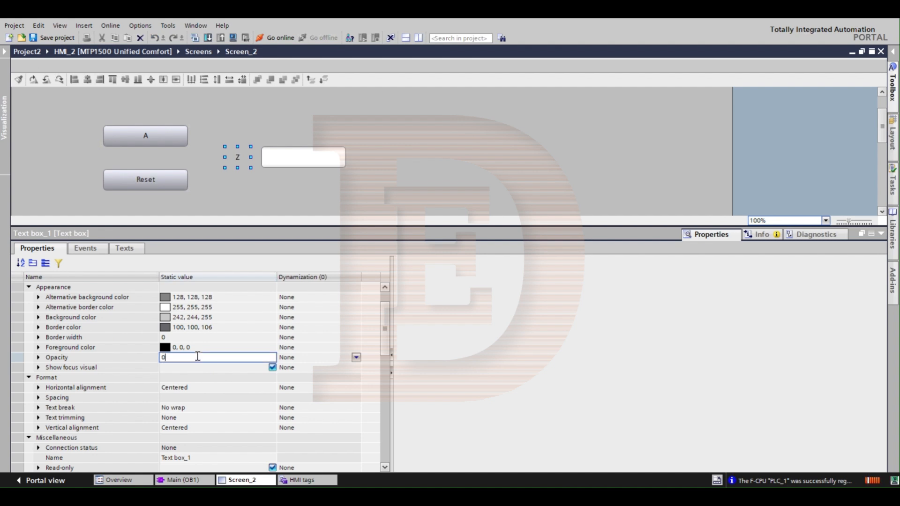
pyautogui.press('Return')
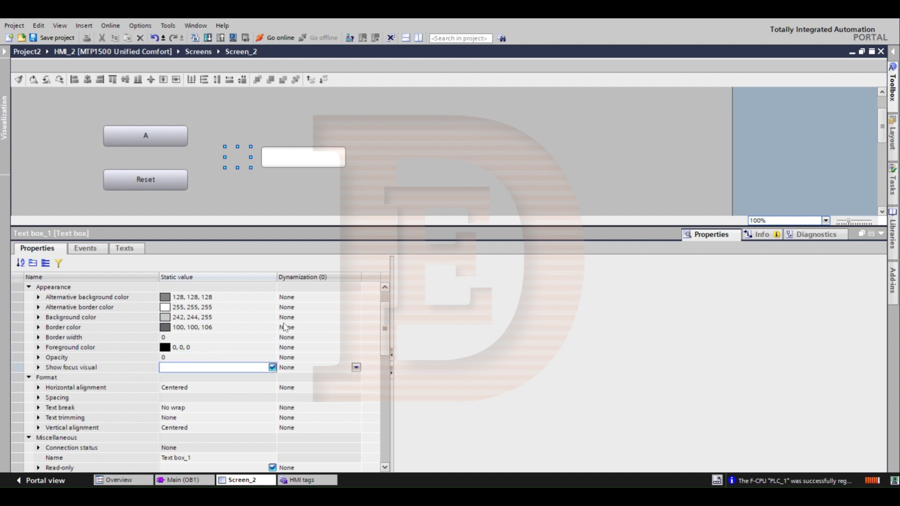
# Step: Set the opacity of the Z text box back to 1
pyautogui.click(237, 358)
pyautogui.press('BackSpace')
pyautogui.write('1')
pyautogui.press('Return')
# Step: Try the dark grey background color 51, 51, 51 on the Z text box and undo it
pyautogui.click(202, 319)
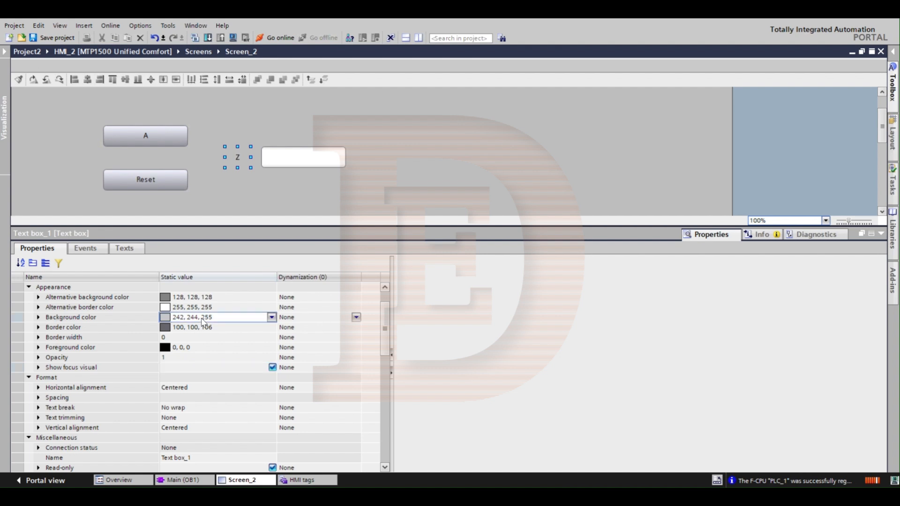
pyautogui.click(272, 317)
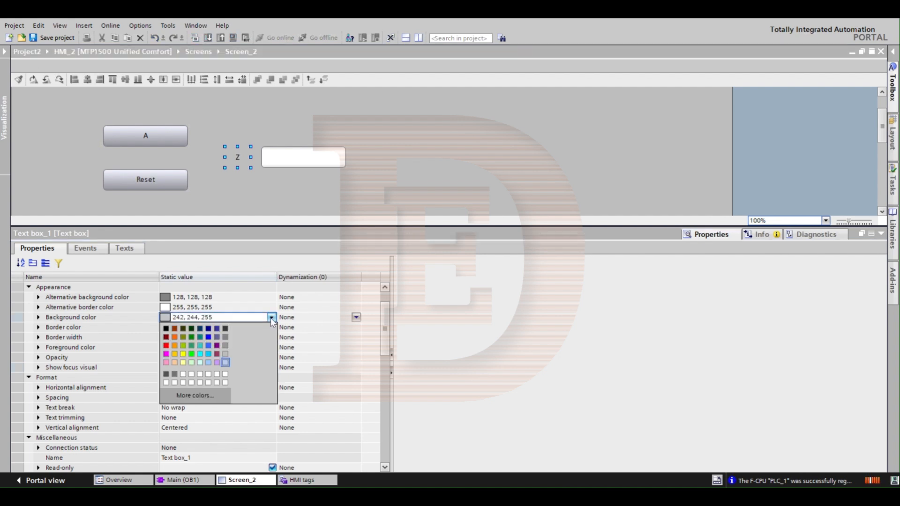
pyautogui.click(225, 328)
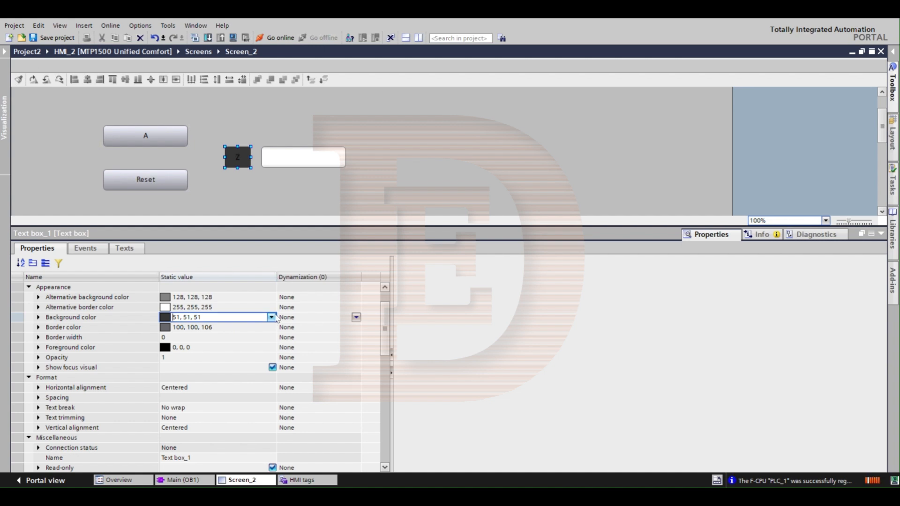
pyautogui.hotkey('ctrl', 'z')
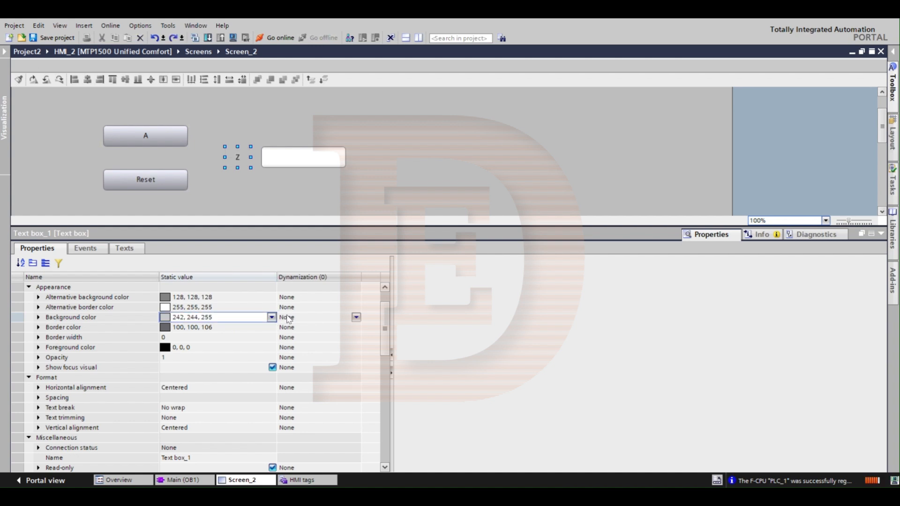
# Step: Dynamize the Z text box's background color with a tag and assign the tag Z
pyautogui.click(356, 322)
pyautogui.click(356, 317)
pyautogui.click(288, 337)
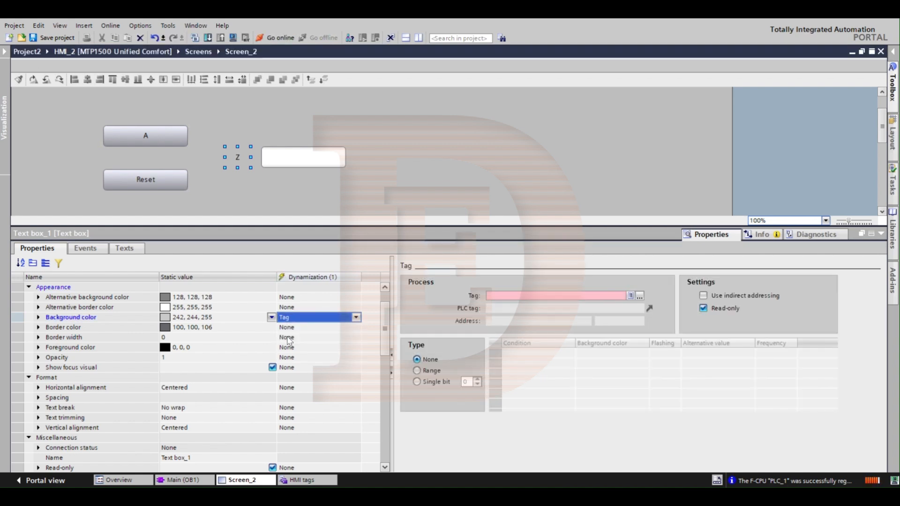
pyautogui.click(545, 295)
pyautogui.write('Z')
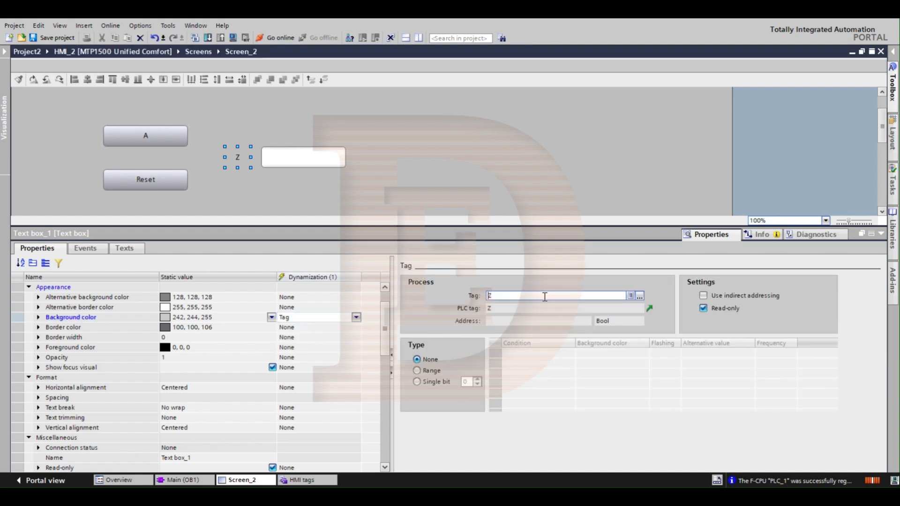
# Step: Set the Z text box's background dynamization to Single bit and give condition 1 the green color 0, 255, 0
pyautogui.click(417, 381)
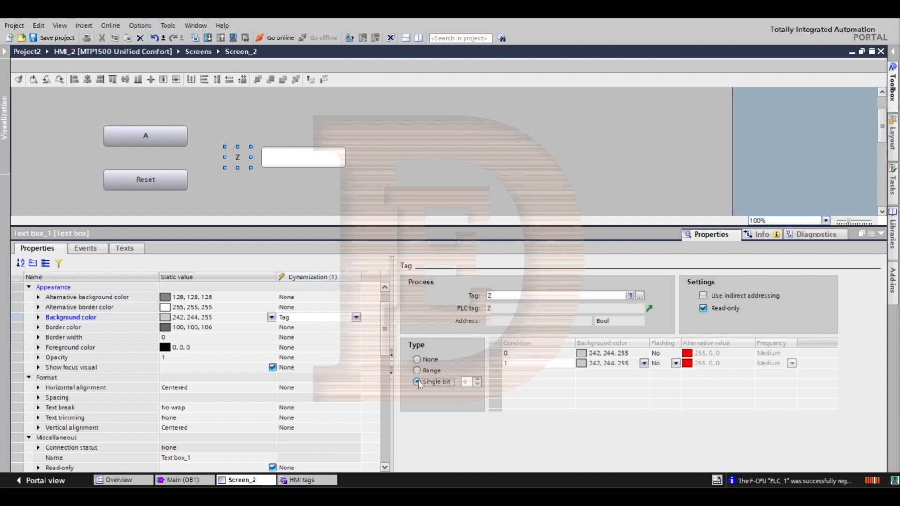
pyautogui.click(644, 364)
pyautogui.click(644, 364)
pyautogui.click(644, 364)
pyautogui.click(645, 364)
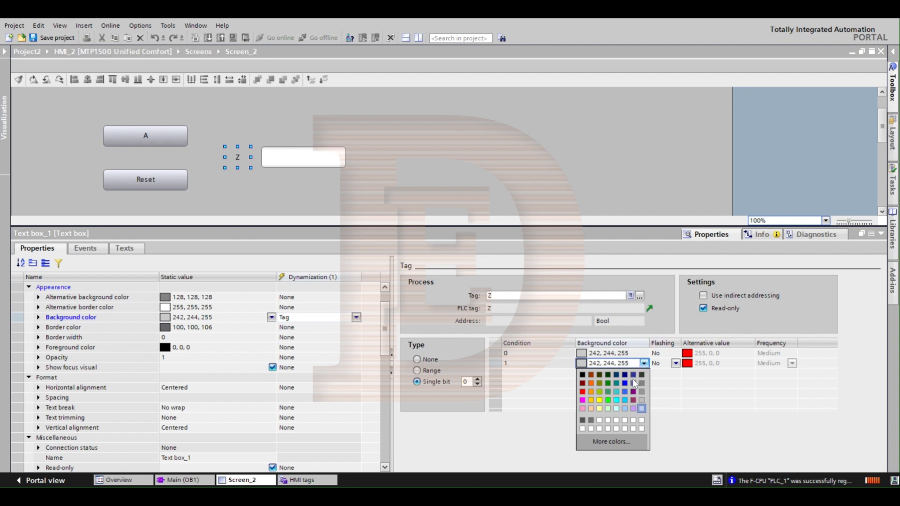
pyautogui.click(607, 400)
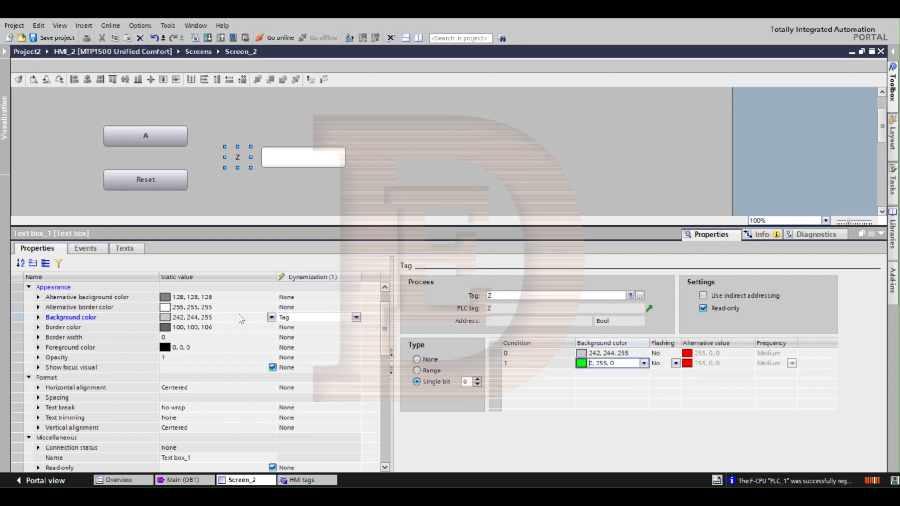
# Step: Set the static background color of the Z text box to green 0, 255, 0
pyautogui.click(274, 320)
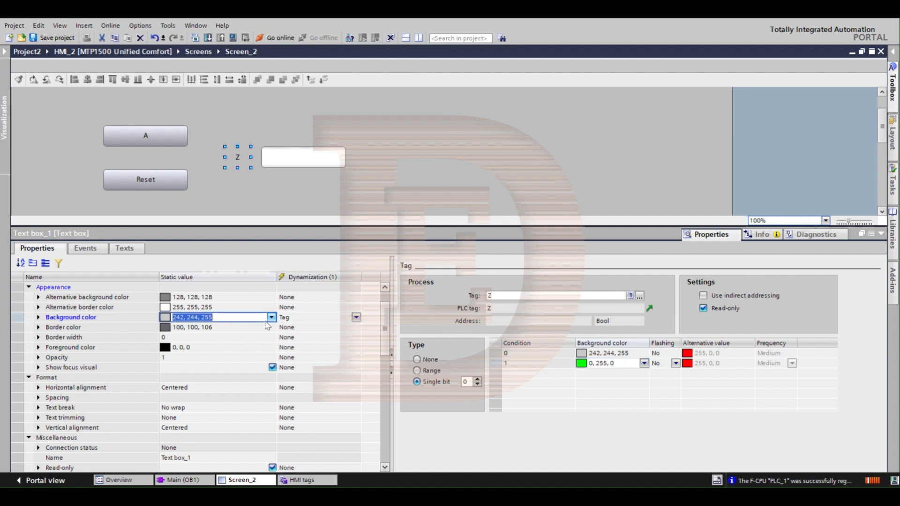
pyautogui.click(272, 318)
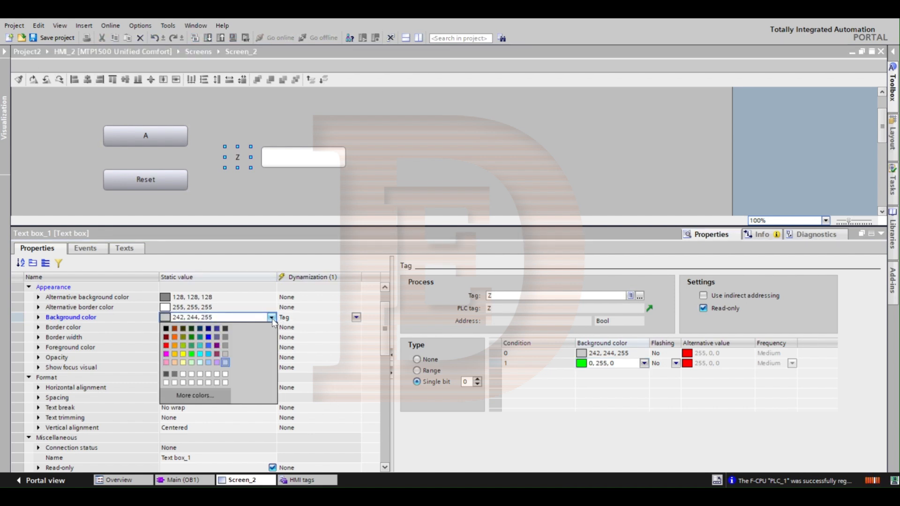
pyautogui.click(192, 354)
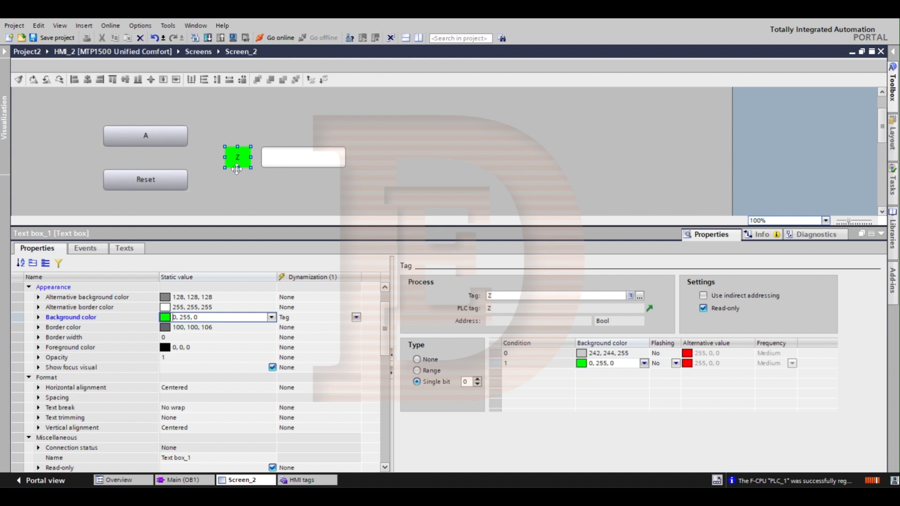
pyautogui.click(271, 317)
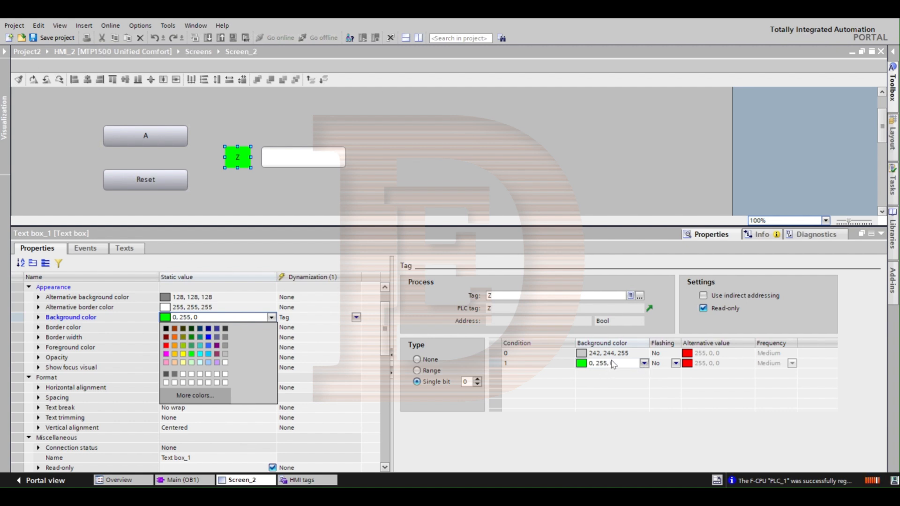
pyautogui.click(437, 281)
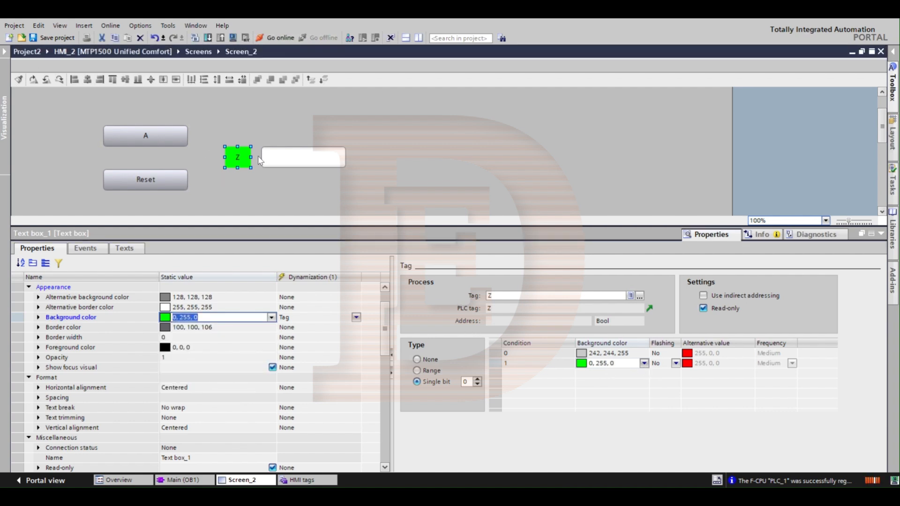
# Step: Remove the background color dynamization from the Z text box and set its static background color to grey 192, 192, 192
pyautogui.click(356, 318)
pyautogui.click(357, 319)
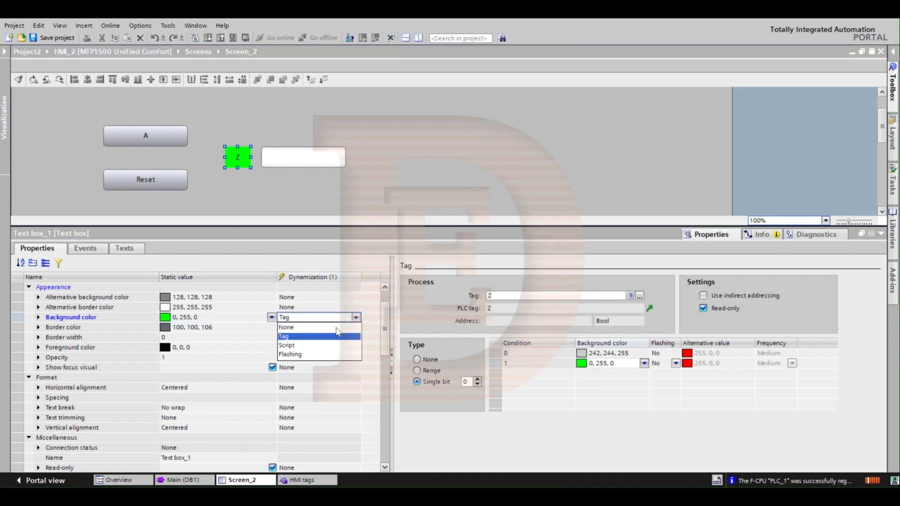
pyautogui.click(336, 327)
pyautogui.click(272, 318)
pyautogui.click(272, 318)
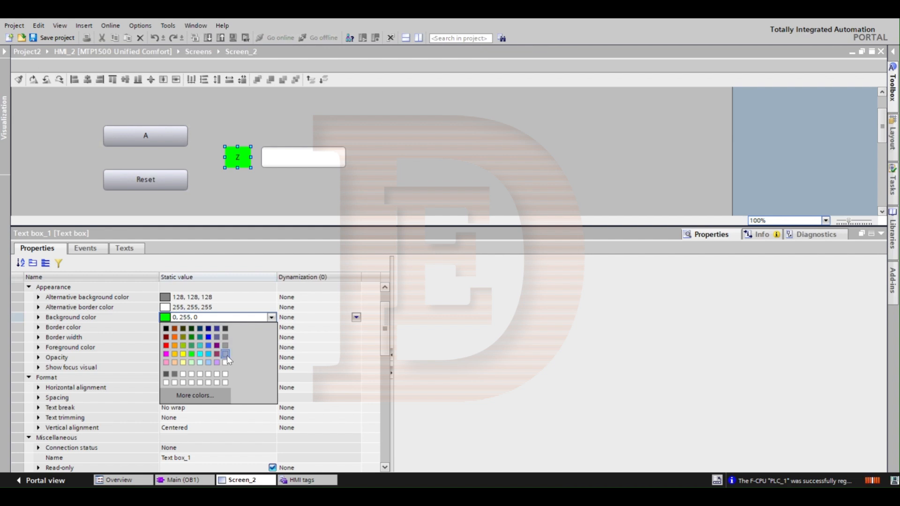
pyautogui.click(226, 355)
pyautogui.click(367, 181)
pyautogui.click(237, 161)
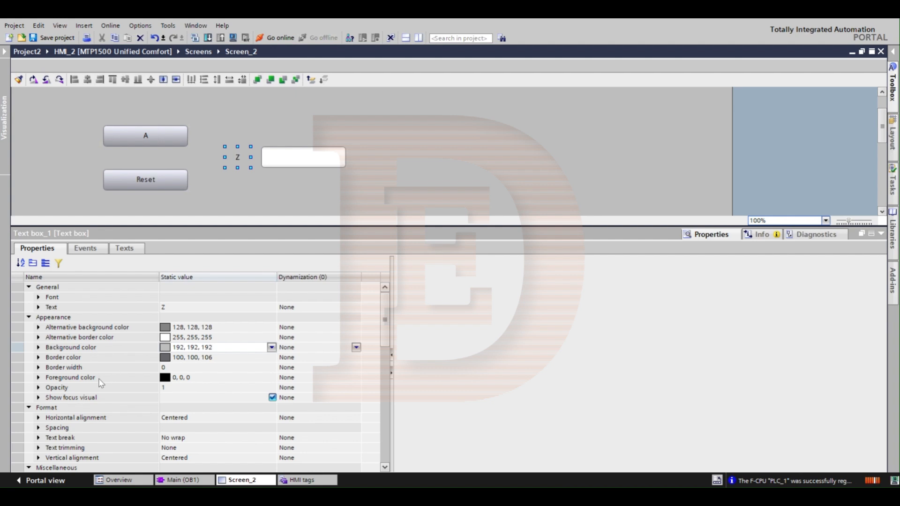
# Step: Move the Z text box slightly away from the white field, toward the A and Reset buttons
pyautogui.click(144, 378)
pyautogui.scroll(-2, 147, 379)
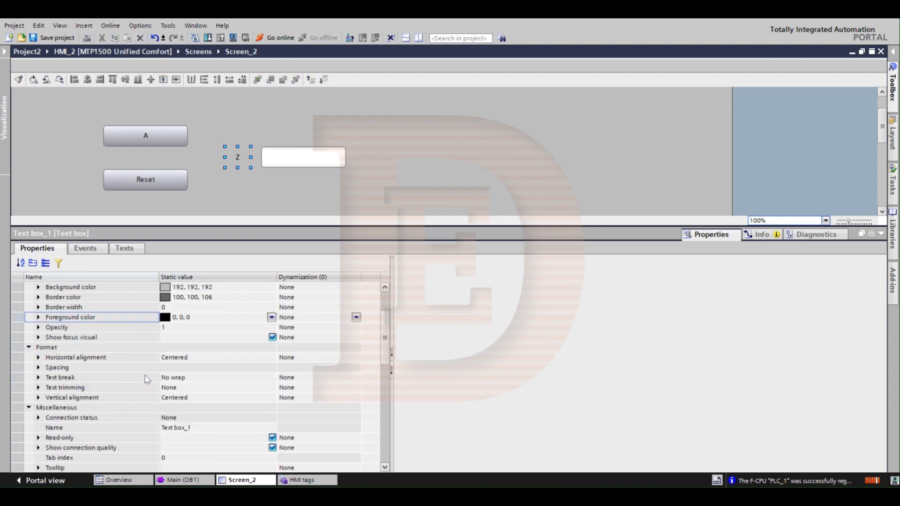
pyautogui.moveTo(239, 155); pyautogui.dragTo(227, 157)
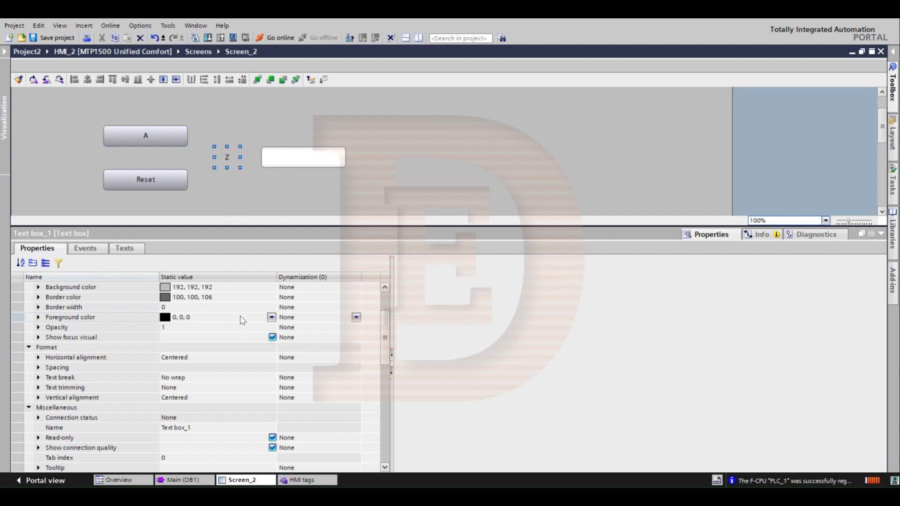
pyautogui.click(82, 300)
pyautogui.scroll(2, 97, 336)
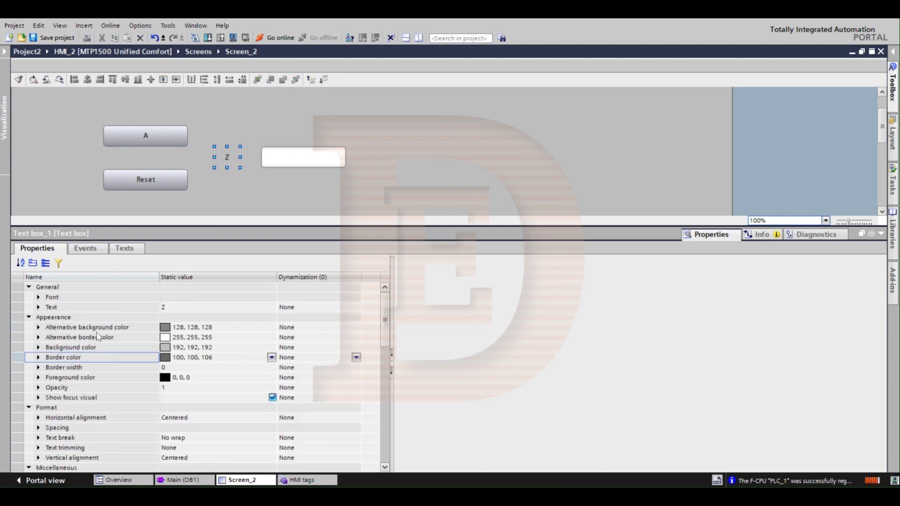
pyautogui.click(72, 368)
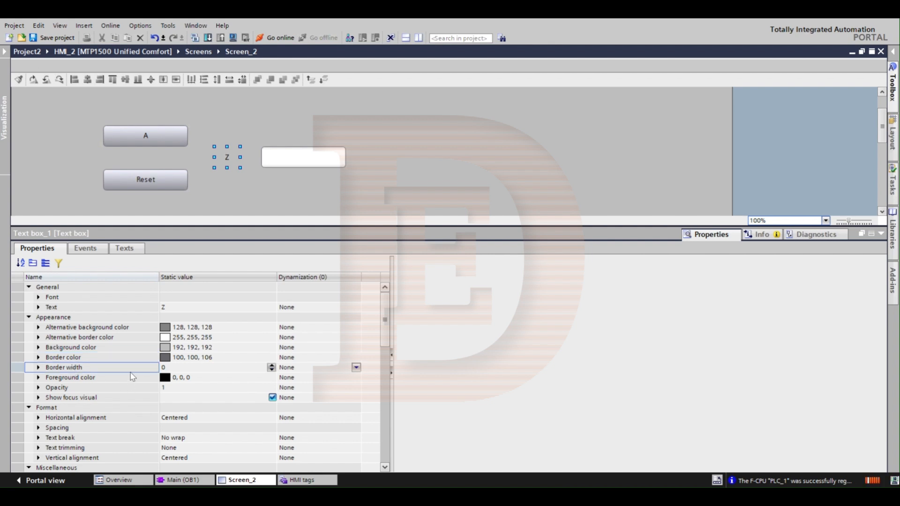
# Step: Set the font size of the Z text box to 16, keeping the Siemens Sans font
pyautogui.click(38, 307)
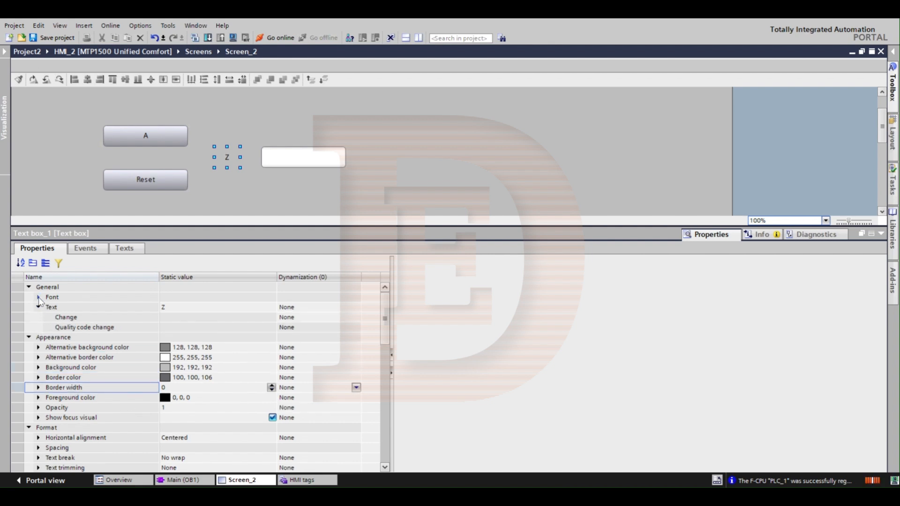
pyautogui.click(39, 297)
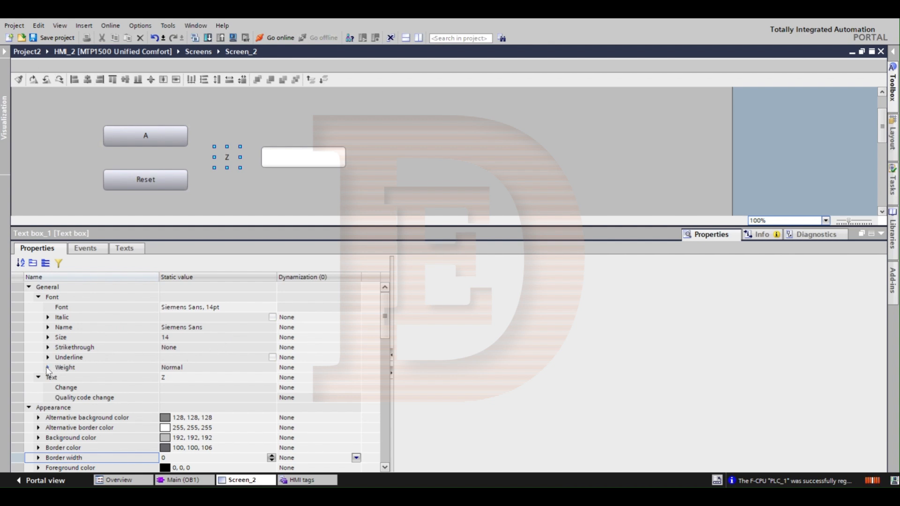
pyautogui.click(70, 328)
pyautogui.click(265, 338)
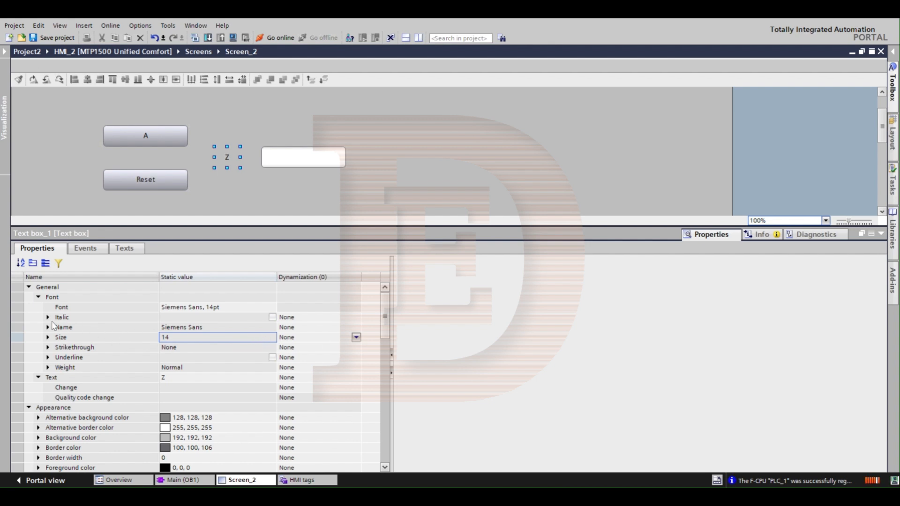
pyautogui.click(48, 338)
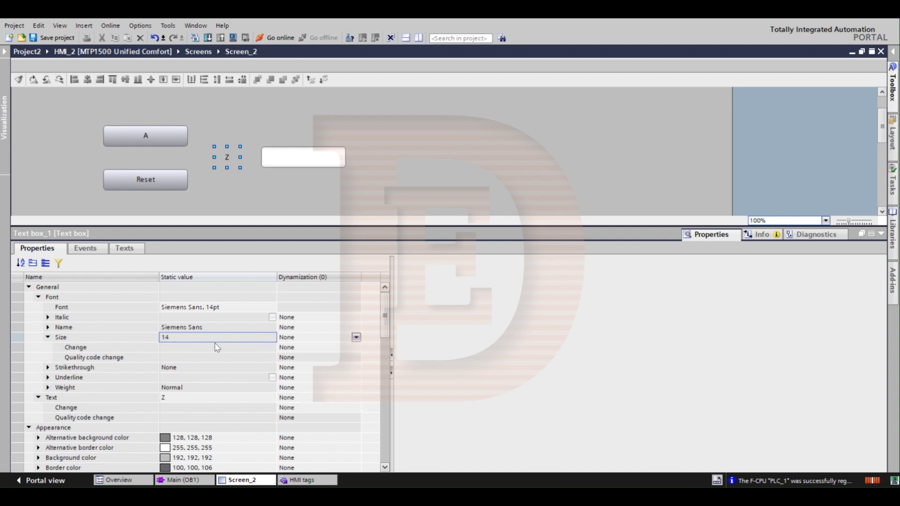
pyautogui.click(74, 349)
pyautogui.click(183, 339)
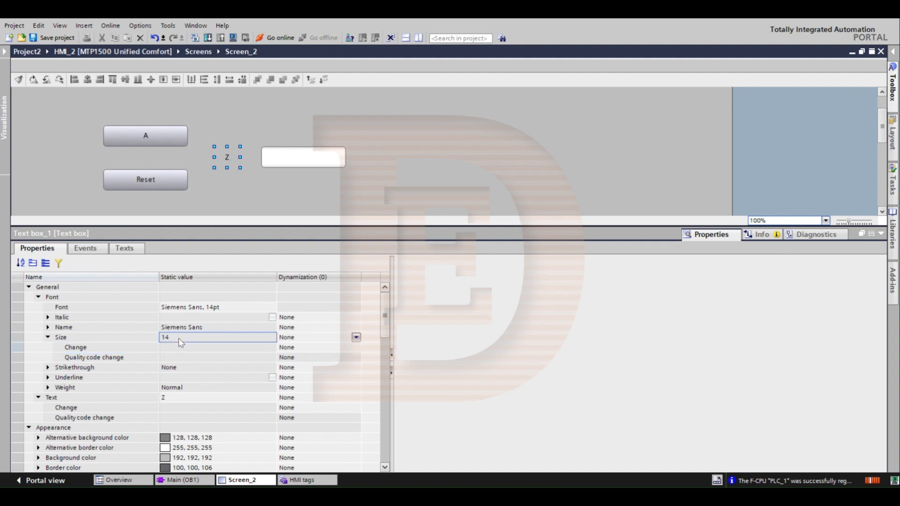
pyautogui.click(223, 308)
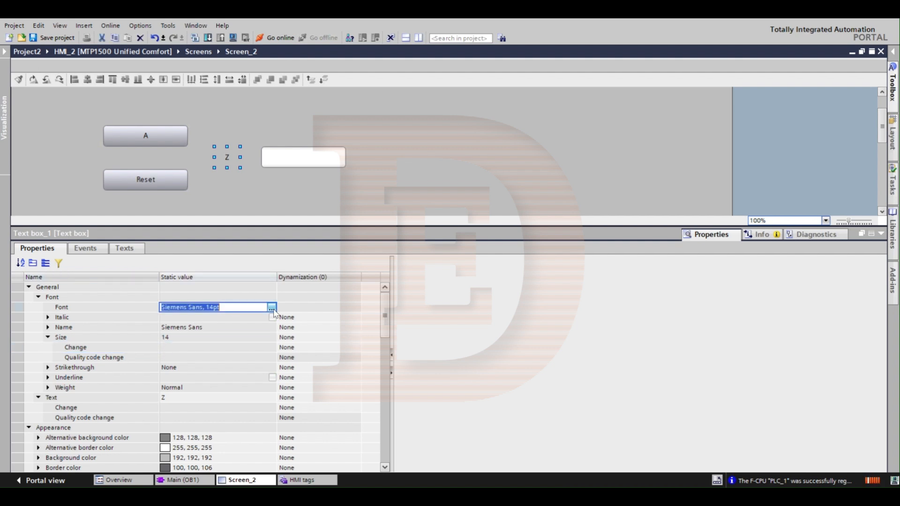
pyautogui.click(272, 307)
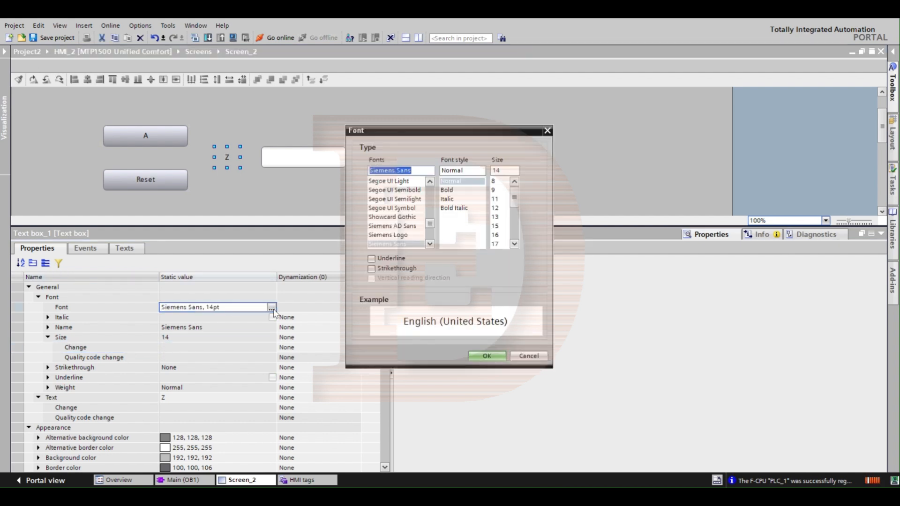
pyautogui.click(494, 235)
pyautogui.click(485, 357)
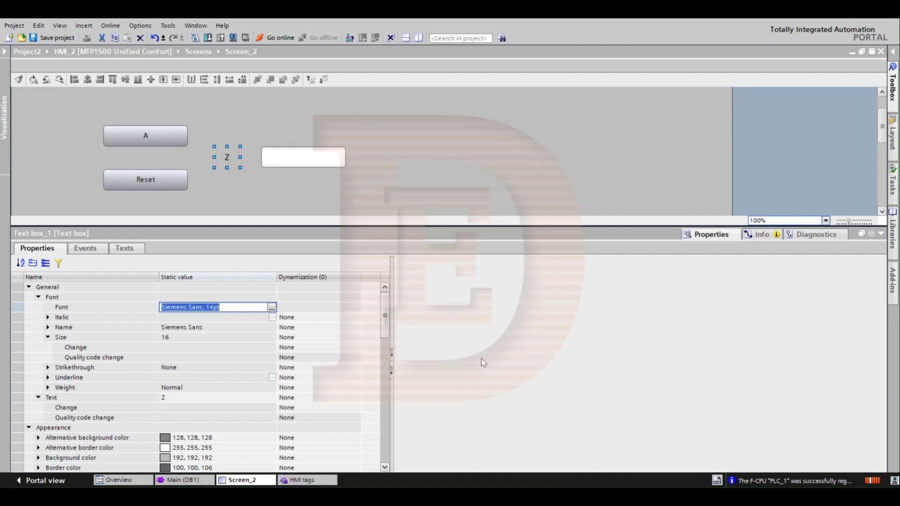
pyautogui.click(167, 347)
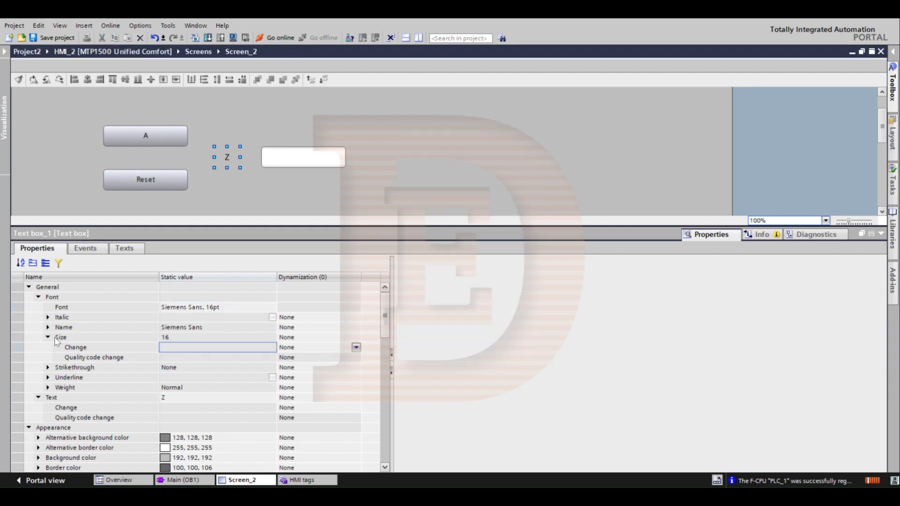
# Step: Collapse the Size, Font, Text and General property groups of the Z text box
pyautogui.click(48, 337)
pyautogui.click(39, 297)
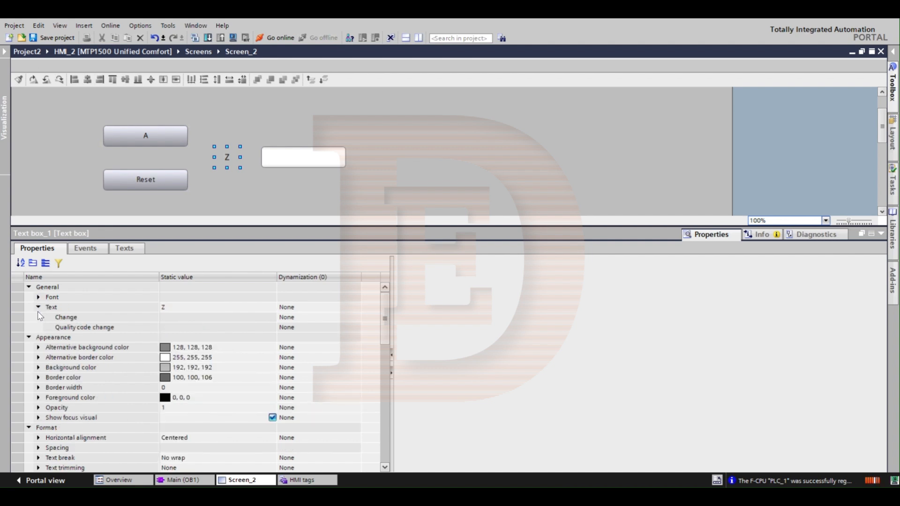
pyautogui.click(39, 307)
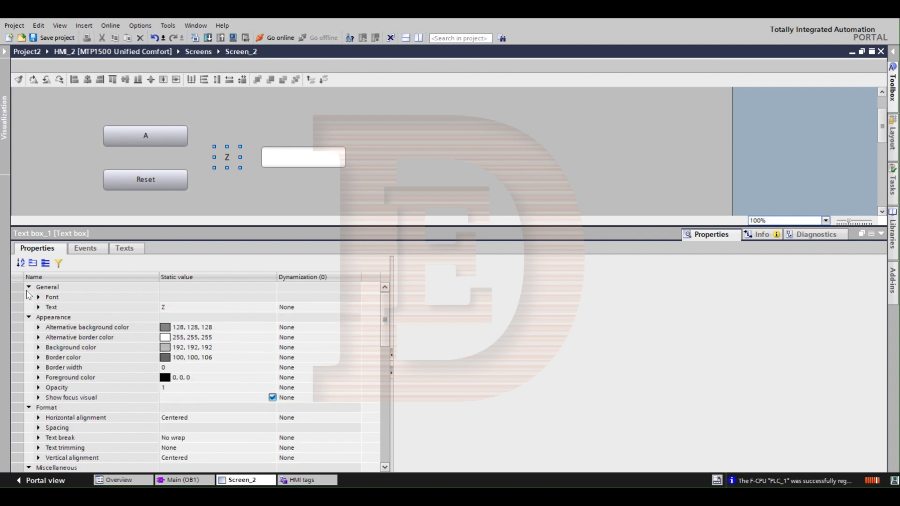
pyautogui.click(28, 287)
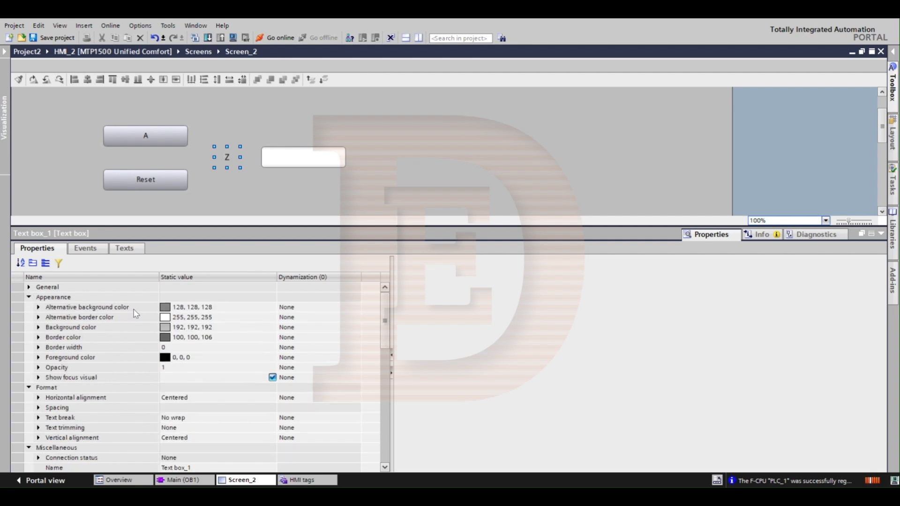
# Step: Set the border color of the Z text box to white 255, 255, 255
pyautogui.click(111, 321)
pyautogui.click(111, 328)
pyautogui.click(109, 339)
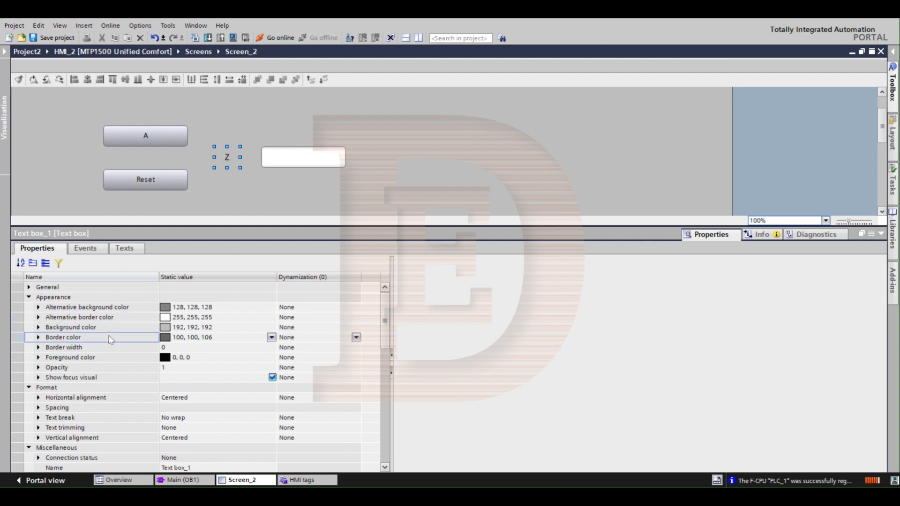
pyautogui.click(273, 337)
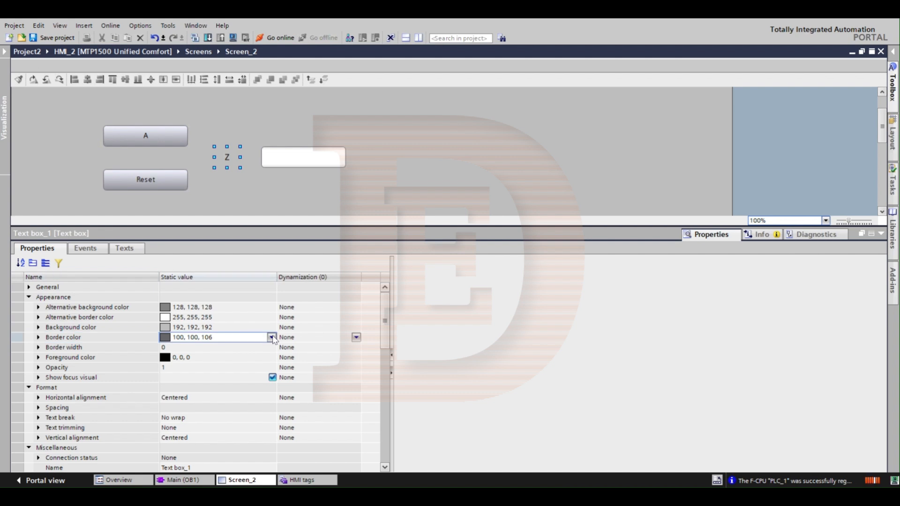
pyautogui.click(272, 337)
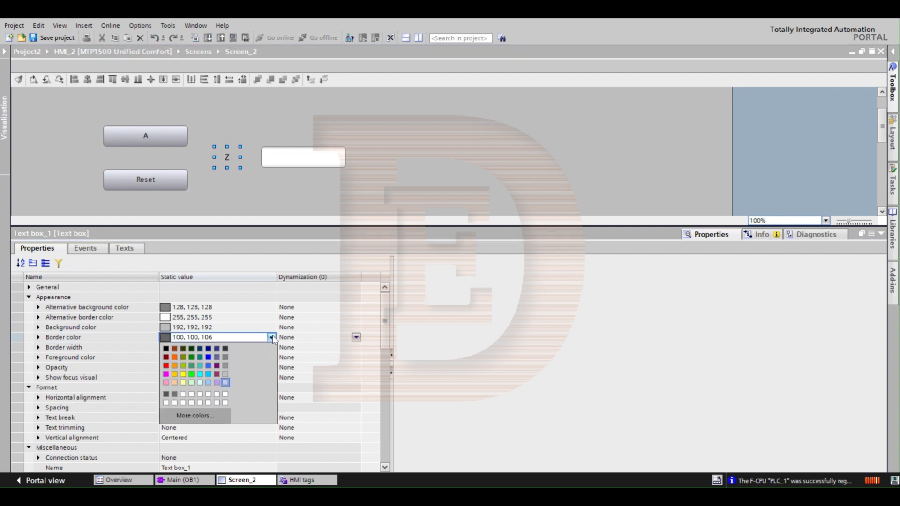
pyautogui.click(225, 382)
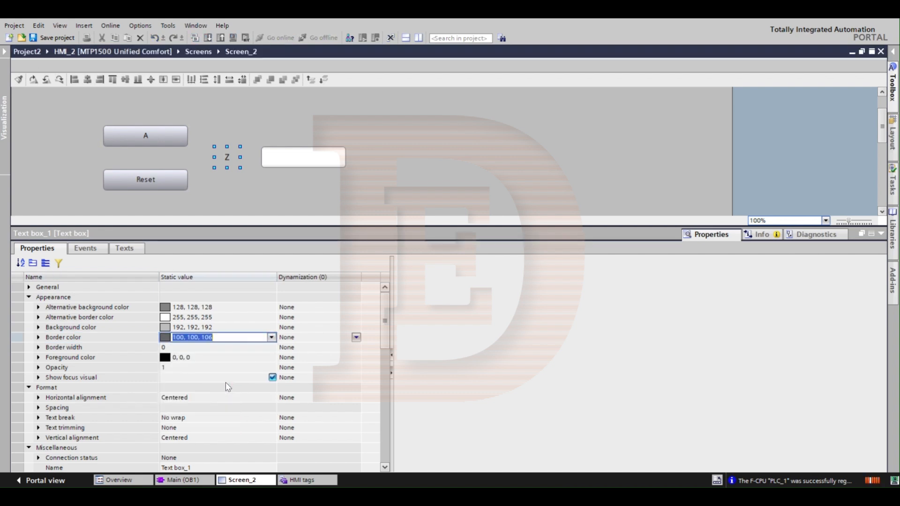
# Step: Set the border width of the Z text box to 2
pyautogui.click(190, 349)
pyautogui.write('2')
pyautogui.click(190, 355)
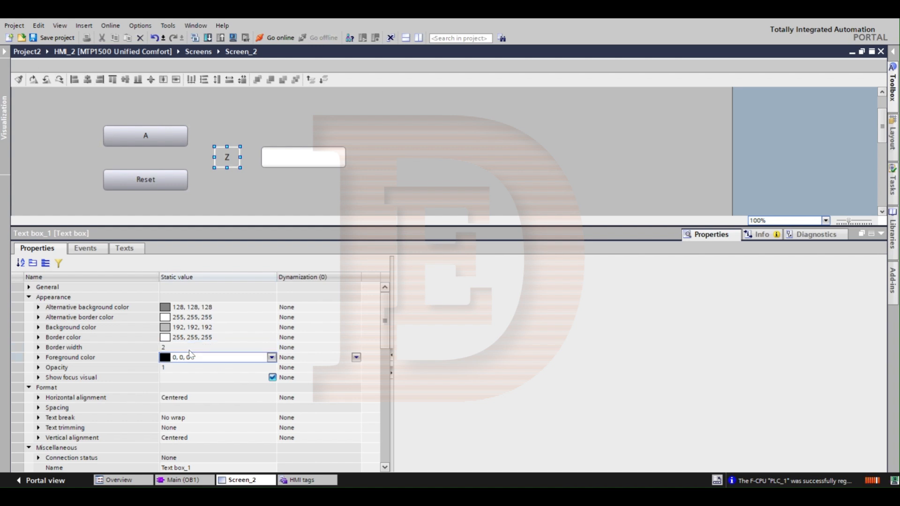
pyautogui.click(146, 349)
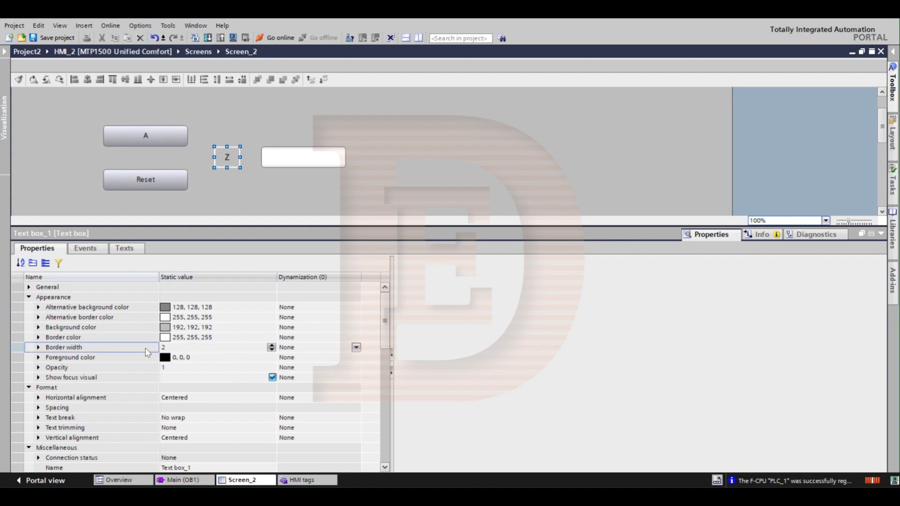
# Step: Set the foreground color of the Z text box to white 255, 255, 255
pyautogui.click(131, 355)
pyautogui.click(275, 358)
pyautogui.click(271, 358)
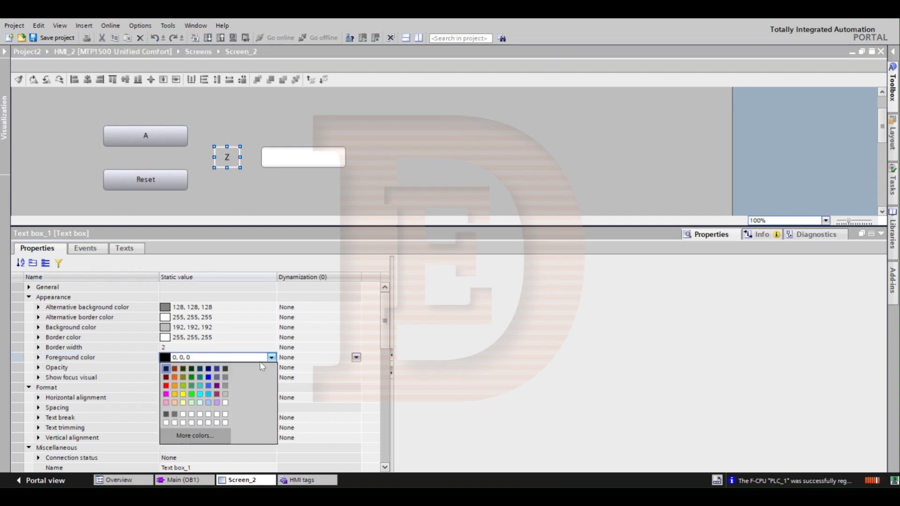
pyautogui.click(224, 403)
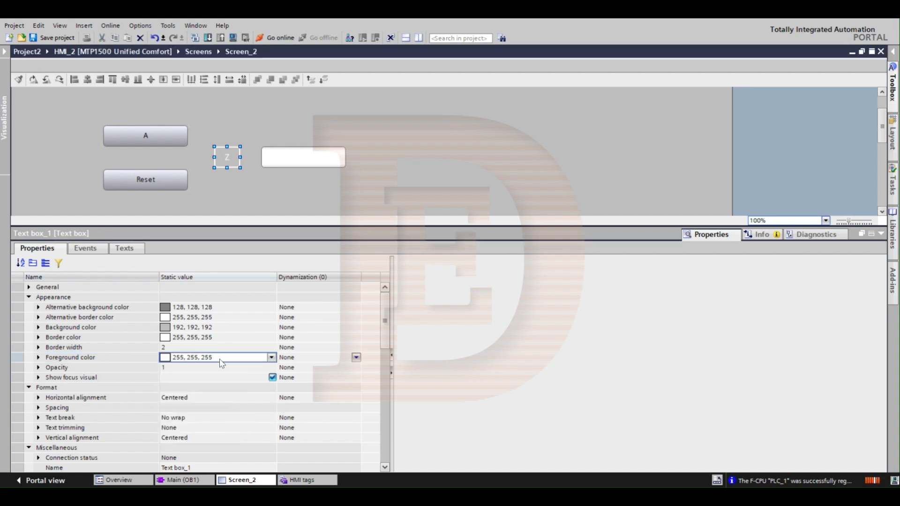
# Step: Change the font style of the Z text box to Bold
pyautogui.click(29, 286)
pyautogui.click(235, 304)
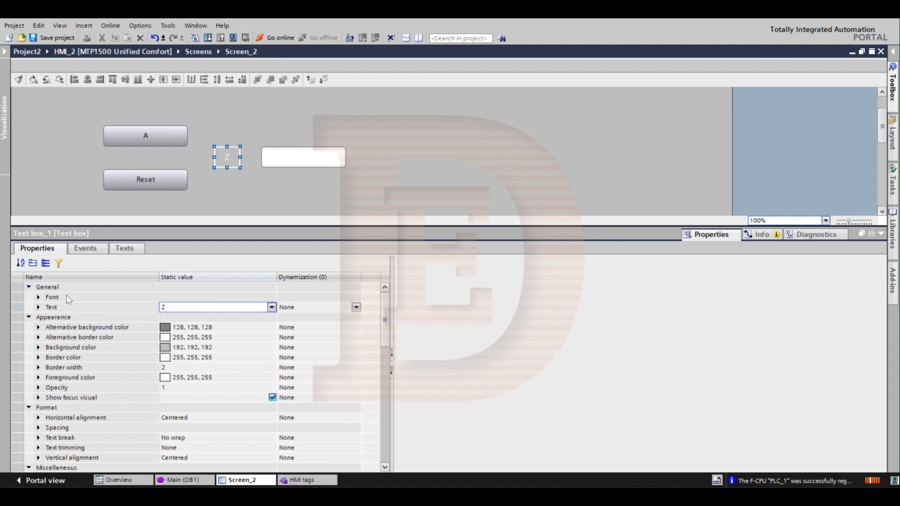
pyautogui.click(39, 297)
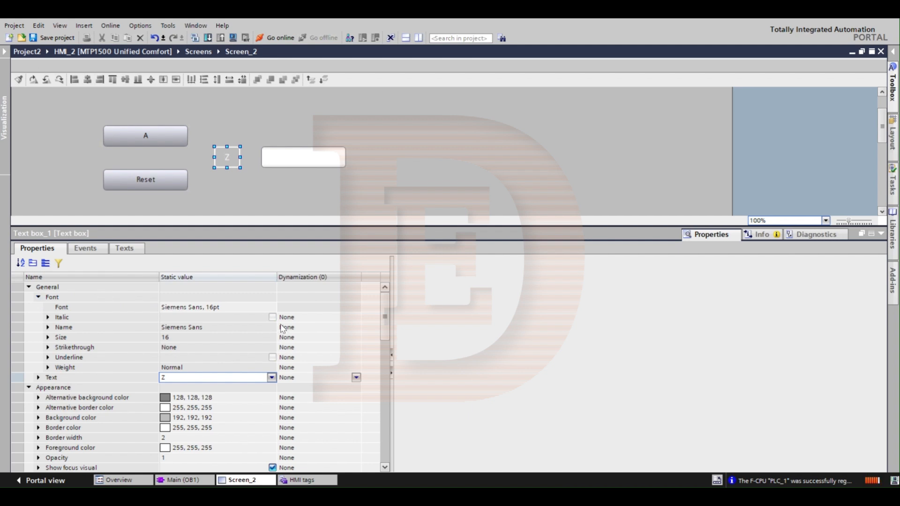
pyautogui.click(273, 308)
pyautogui.click(272, 308)
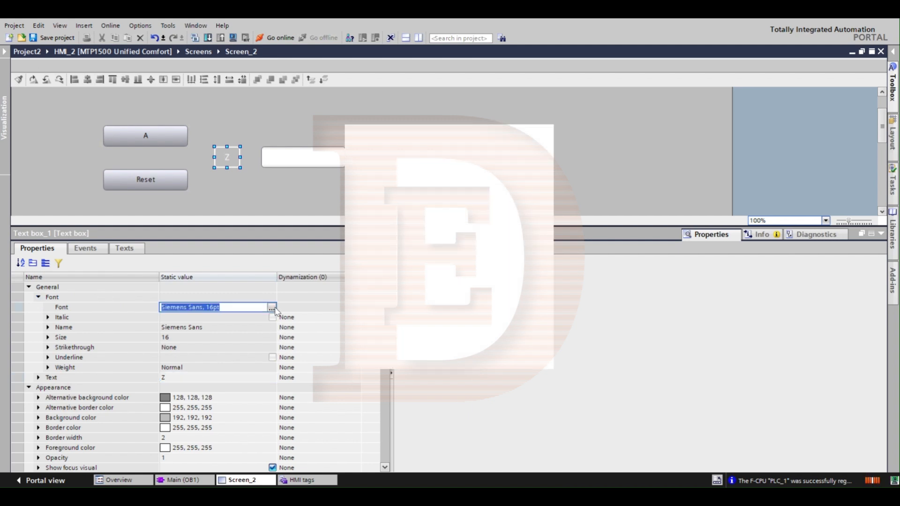
pyautogui.click(448, 190)
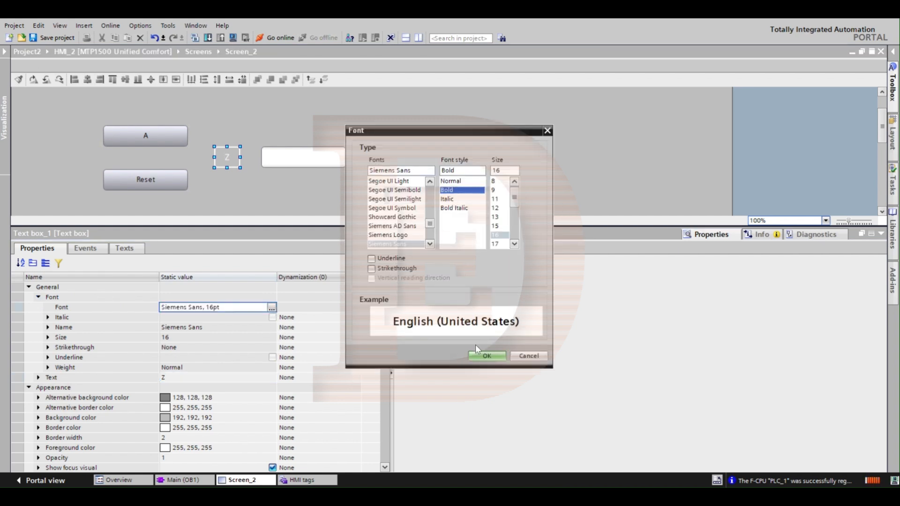
pyautogui.click(476, 362)
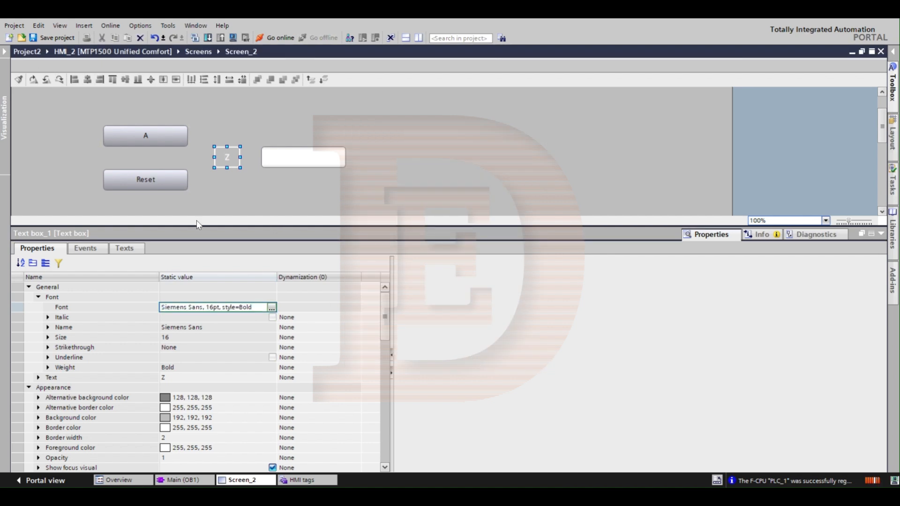
# Step: Set the font size of the Z text box to 21 and deselect the box
pyautogui.click(272, 308)
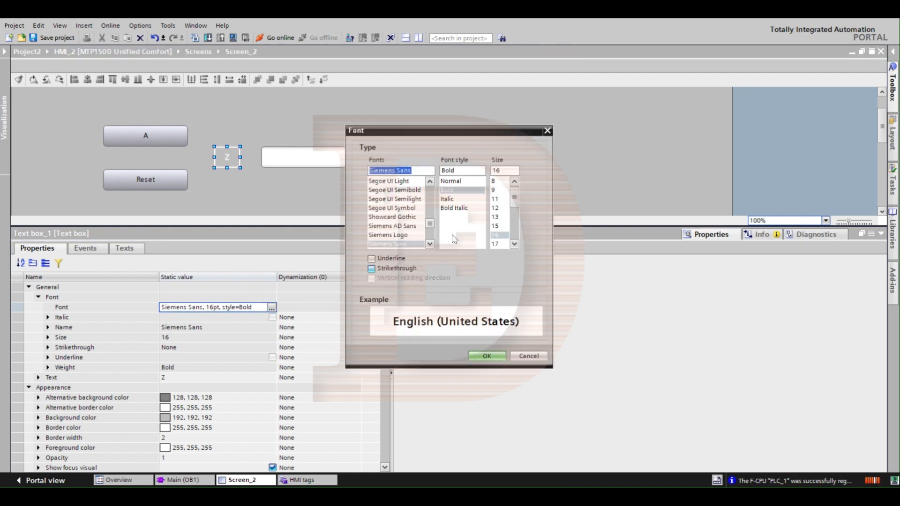
pyautogui.click(513, 245)
pyautogui.click(514, 245)
pyautogui.click(513, 245)
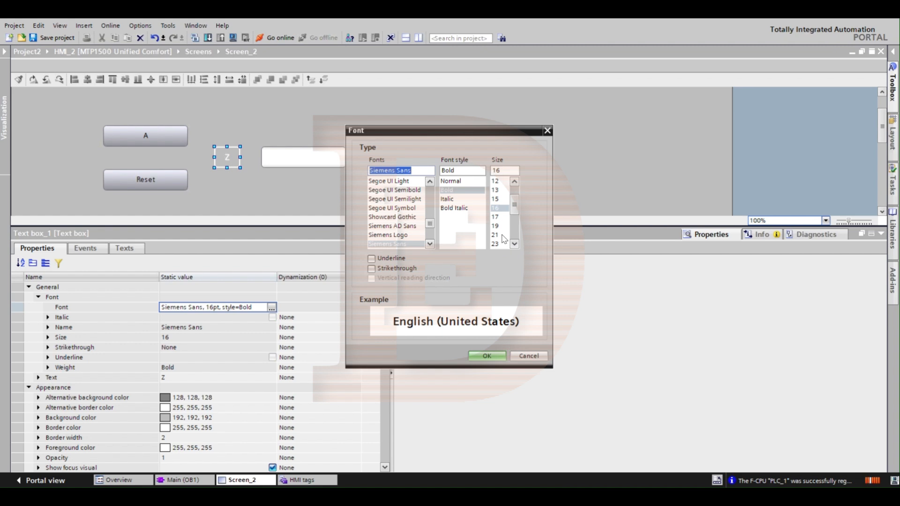
pyautogui.click(496, 236)
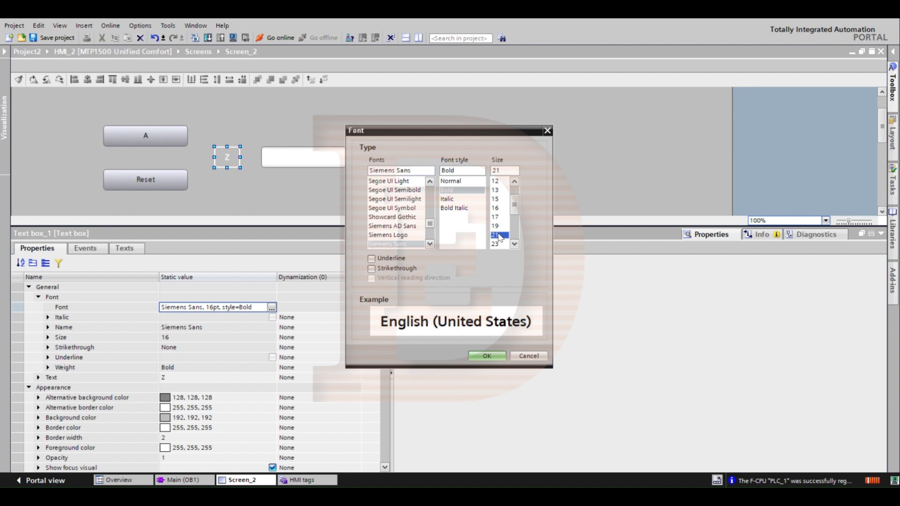
pyautogui.click(487, 357)
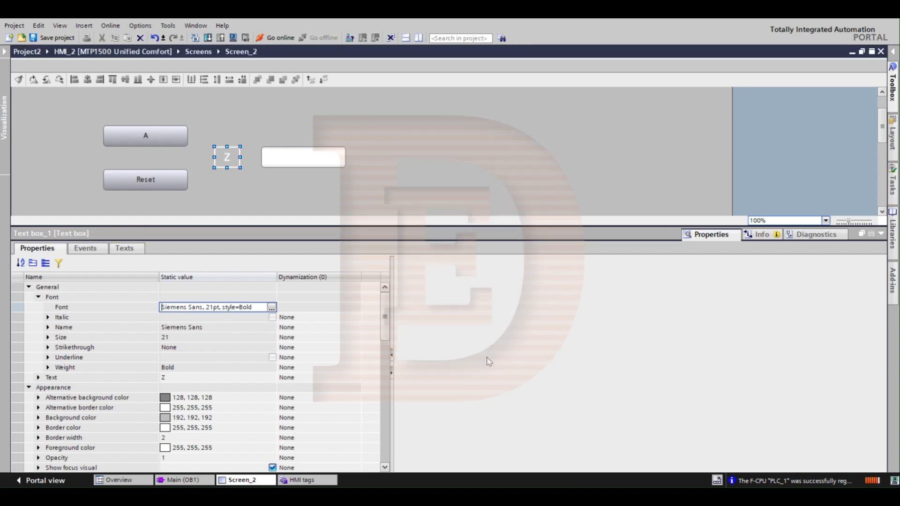
pyautogui.click(242, 174)
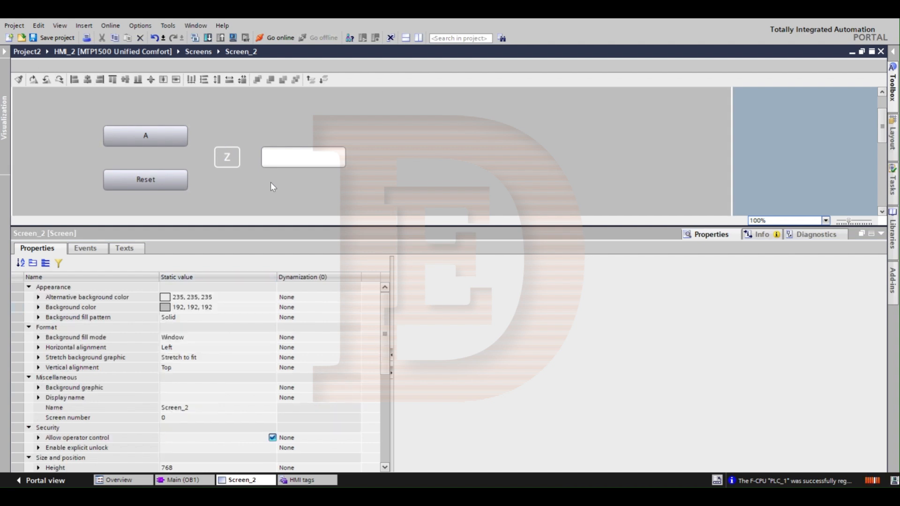
# Step: Dynamize the border color of the Z text box with a tag and assign tag Z
pyautogui.click(227, 155)
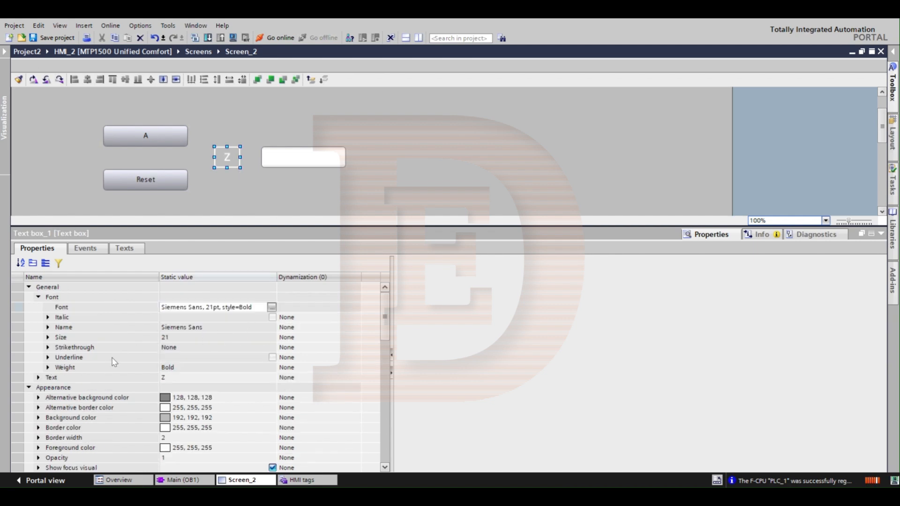
pyautogui.scroll(-3, 149, 330)
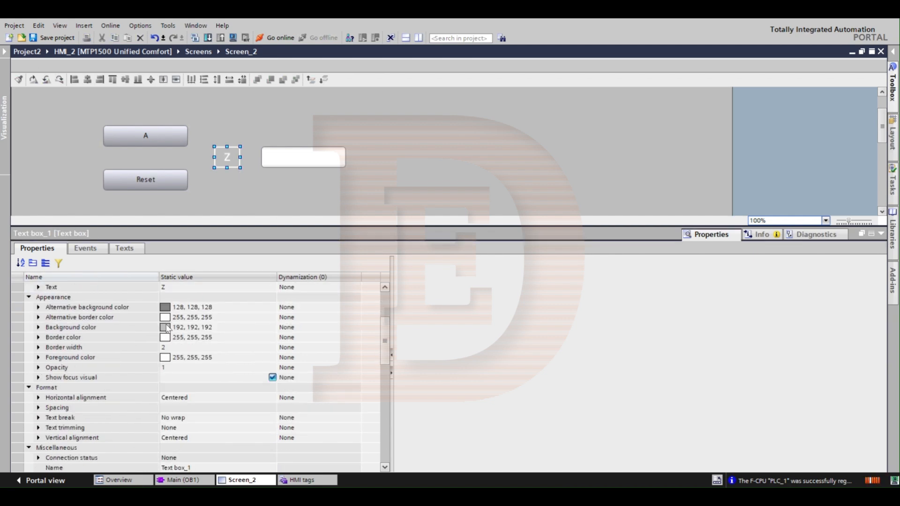
pyautogui.click(94, 339)
pyautogui.click(356, 340)
pyautogui.click(356, 337)
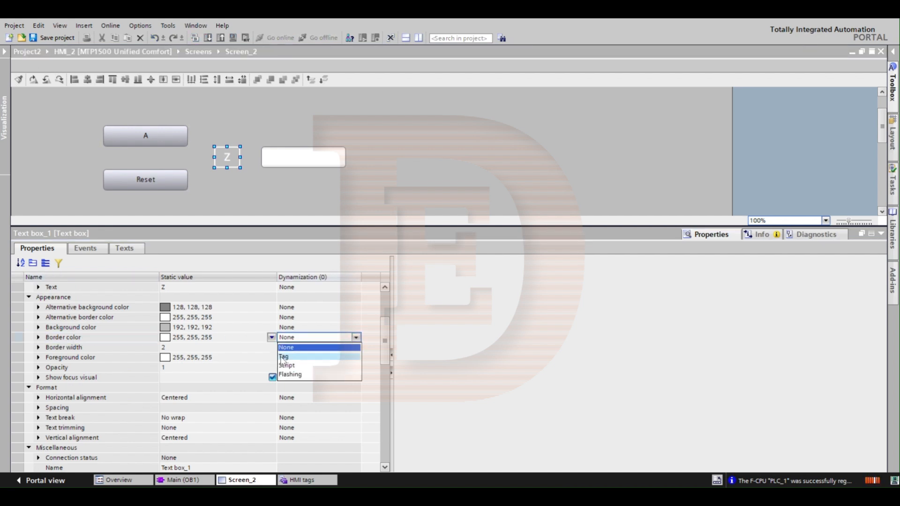
pyautogui.click(285, 357)
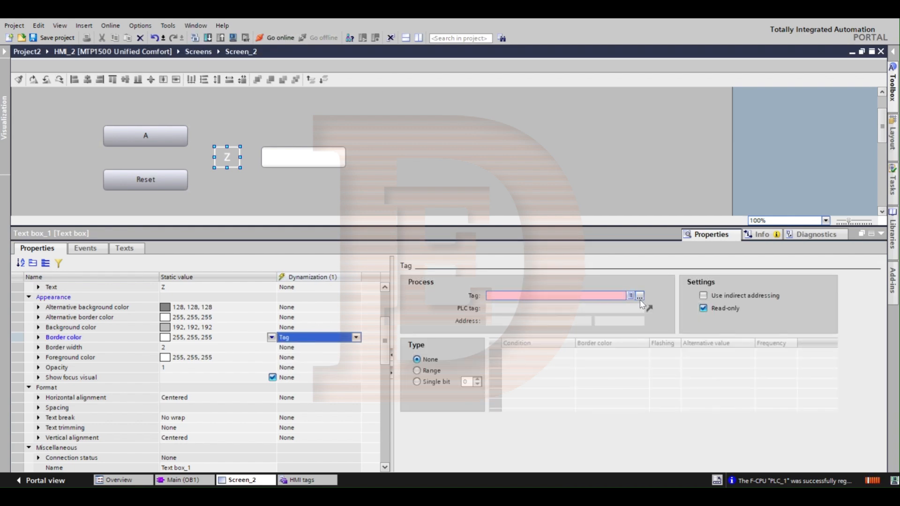
pyautogui.click(613, 298)
pyautogui.write('a')
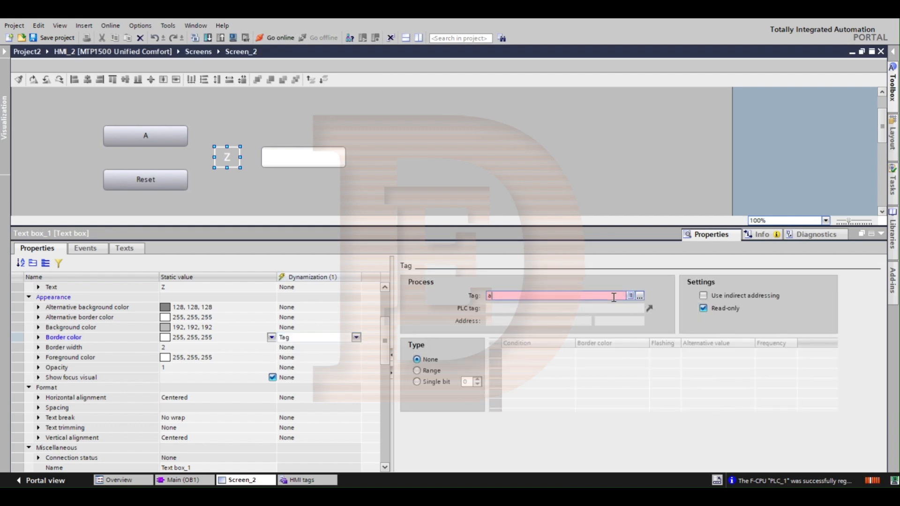
pyautogui.write('z')
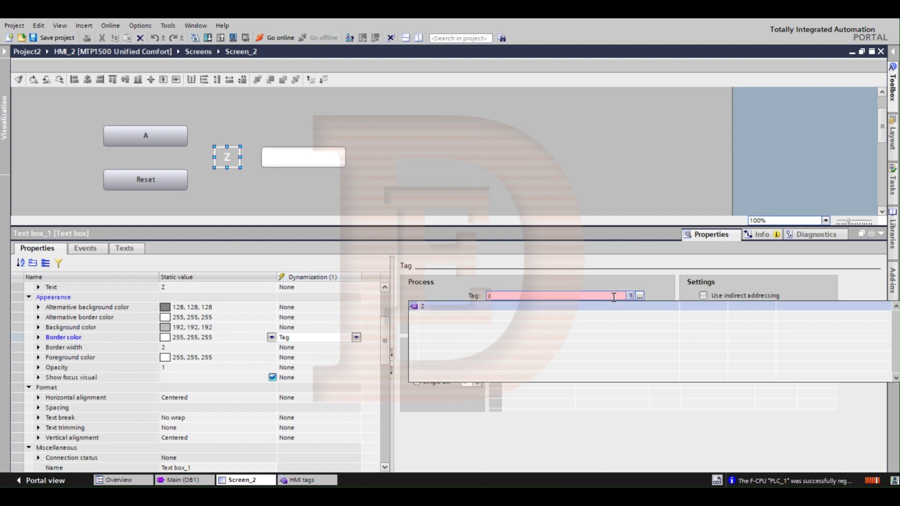
pyautogui.press('Return')
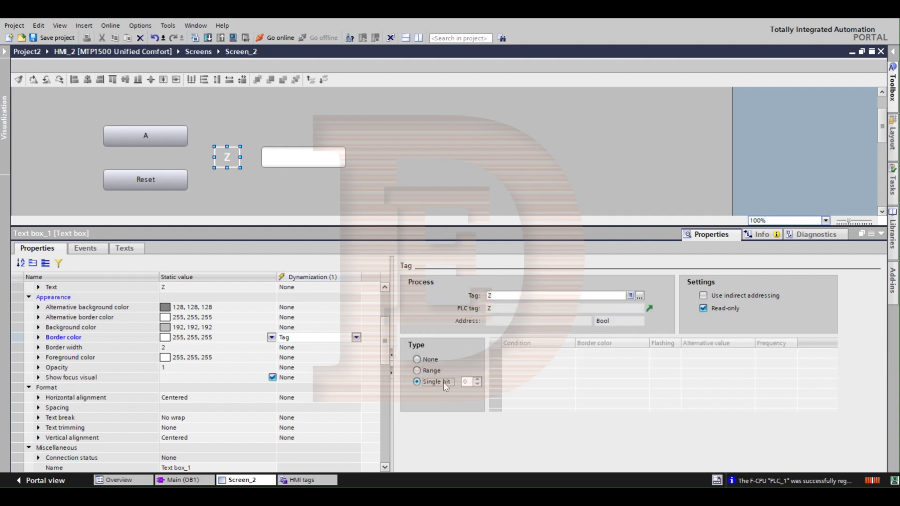
# Step: Set the border color dynamization type to Single bit, with green 0, 255, 0 for condition 1
pyautogui.click(444, 382)
pyautogui.click(631, 364)
pyautogui.click(644, 364)
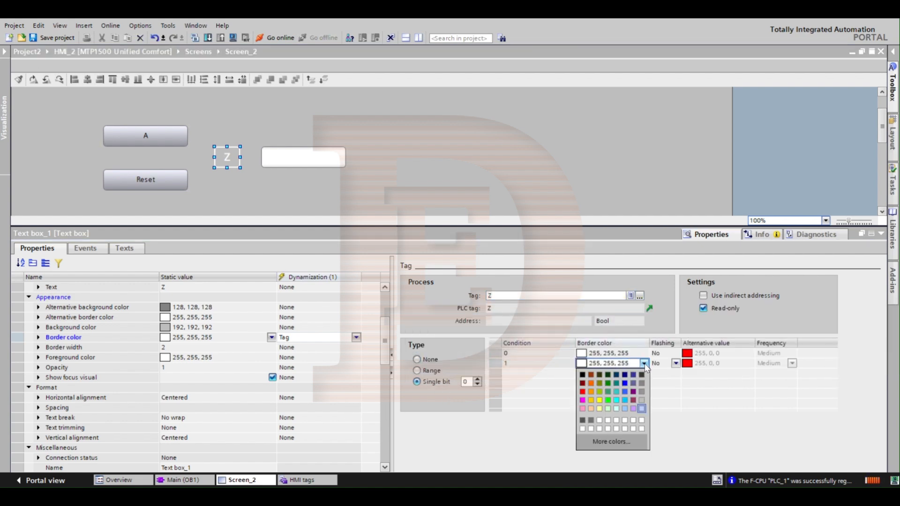
pyautogui.click(607, 399)
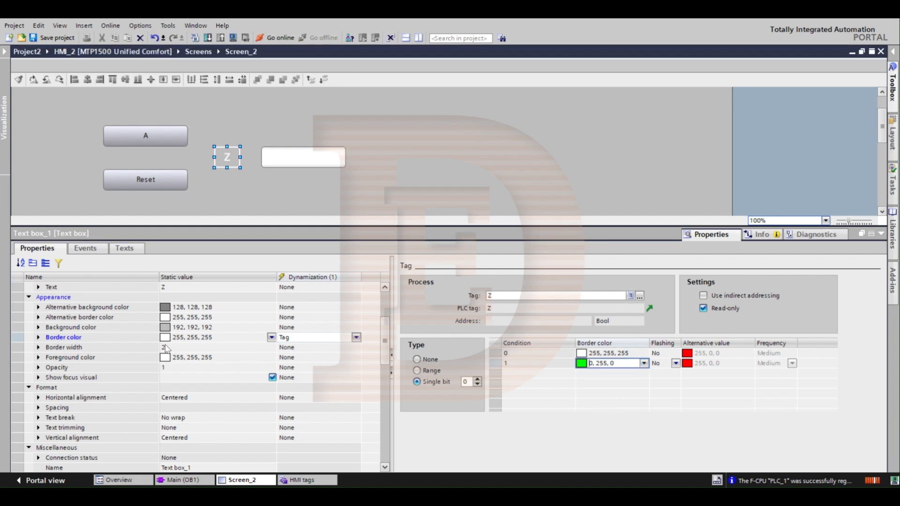
# Step: Dynamize the foreground color of the Z text box with a tag and assign tag Z
pyautogui.click(96, 358)
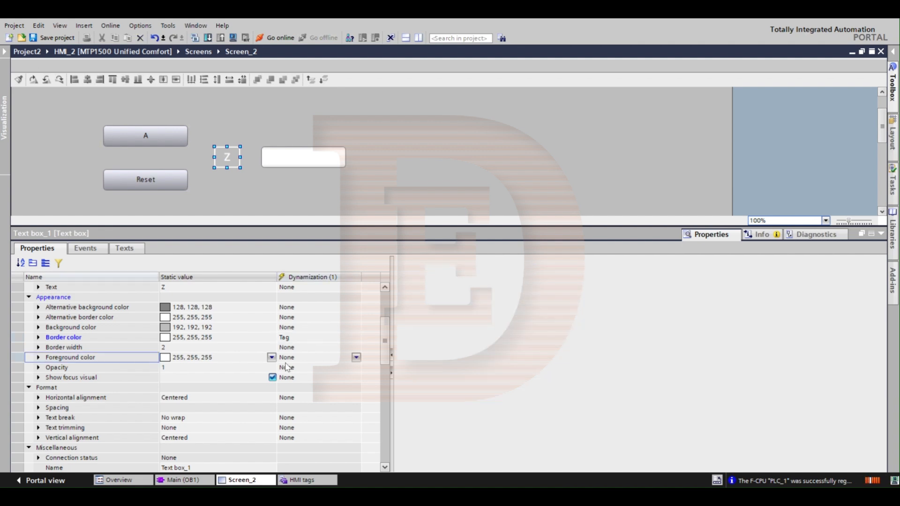
pyautogui.click(357, 357)
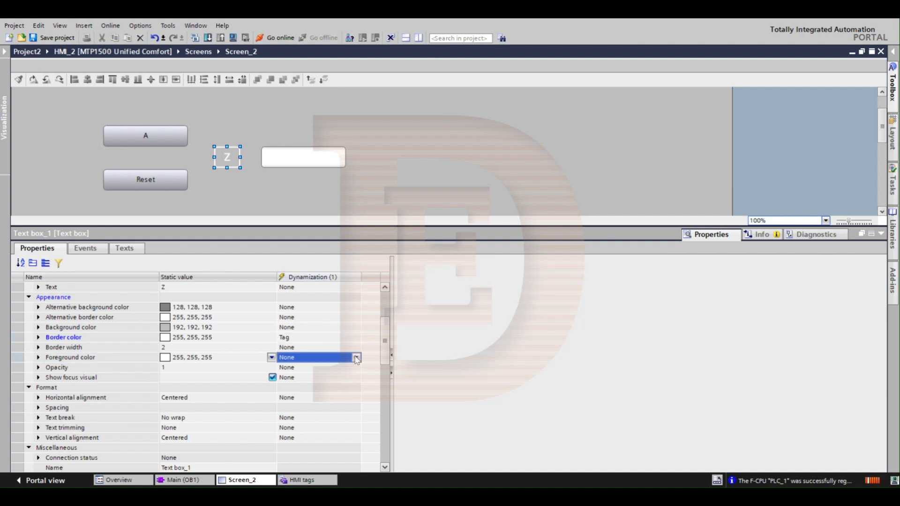
pyautogui.click(356, 358)
pyautogui.click(295, 377)
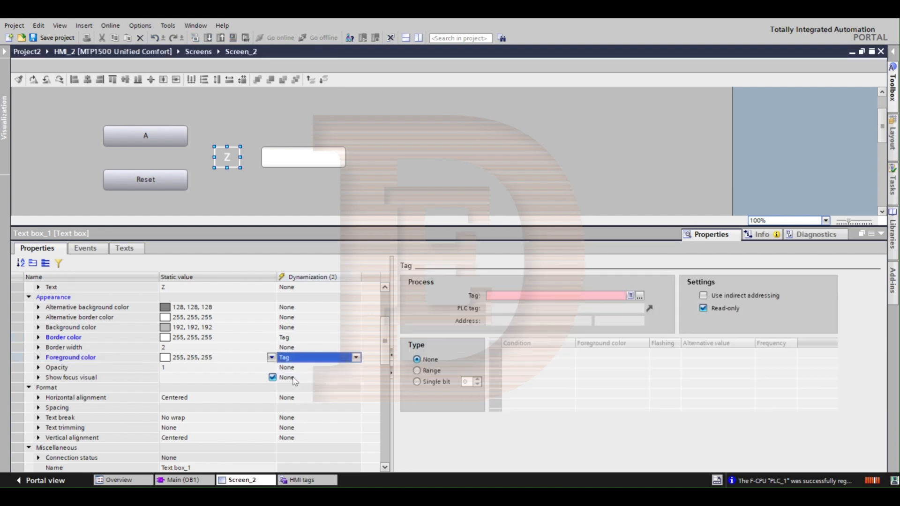
pyautogui.click(640, 296)
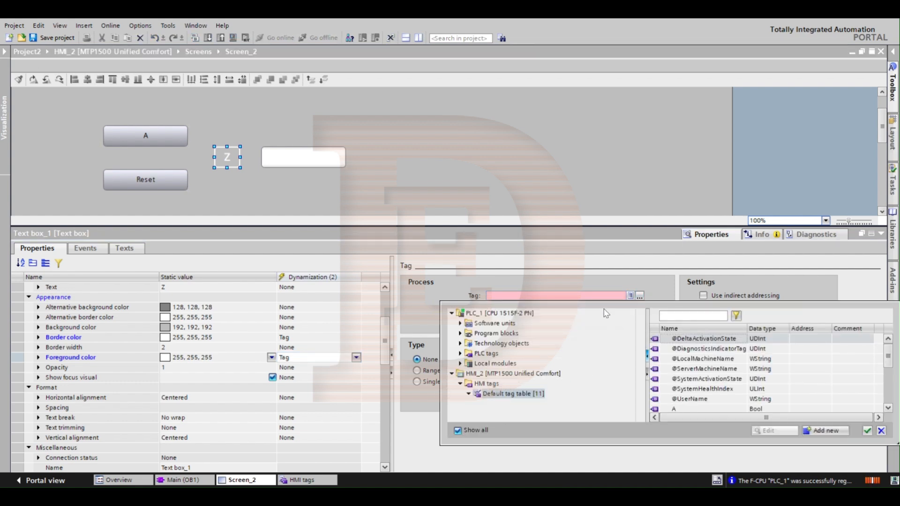
pyautogui.click(566, 295)
pyautogui.write('Z')
pyautogui.press('Return')
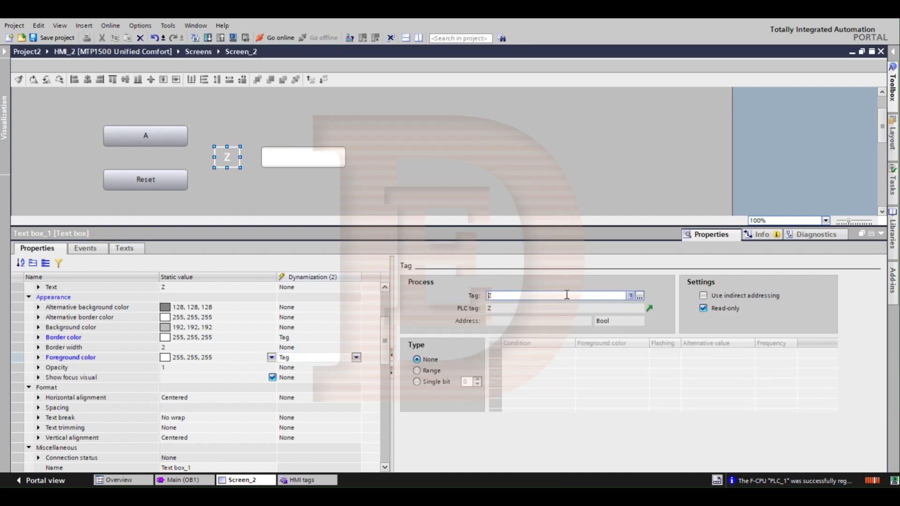
# Step: Set the foreground color dynamization type to Single bit, with green 0, 255, 0 for condition 1
pyautogui.click(418, 382)
pyautogui.click(649, 366)
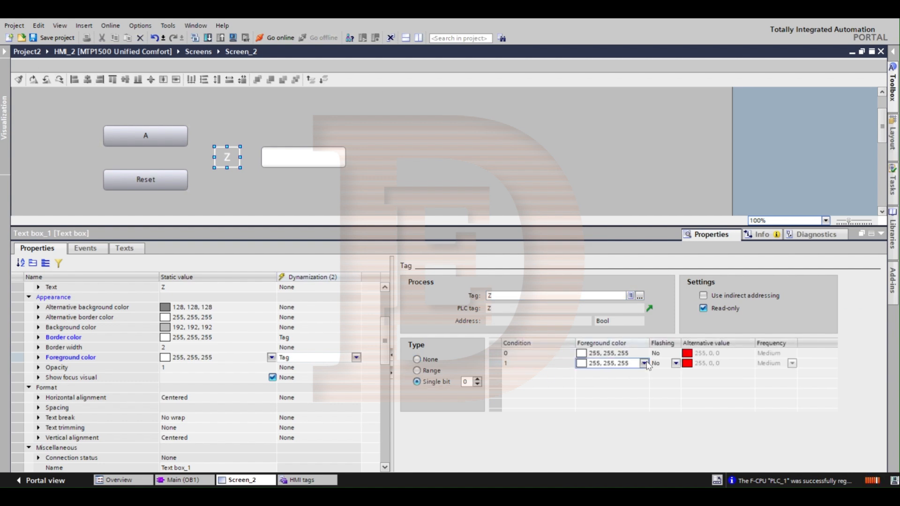
pyautogui.click(643, 363)
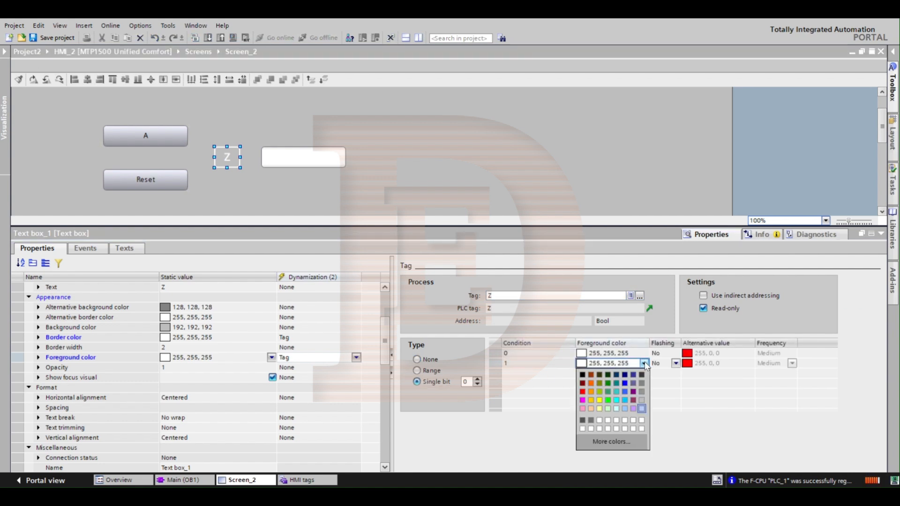
pyautogui.click(608, 401)
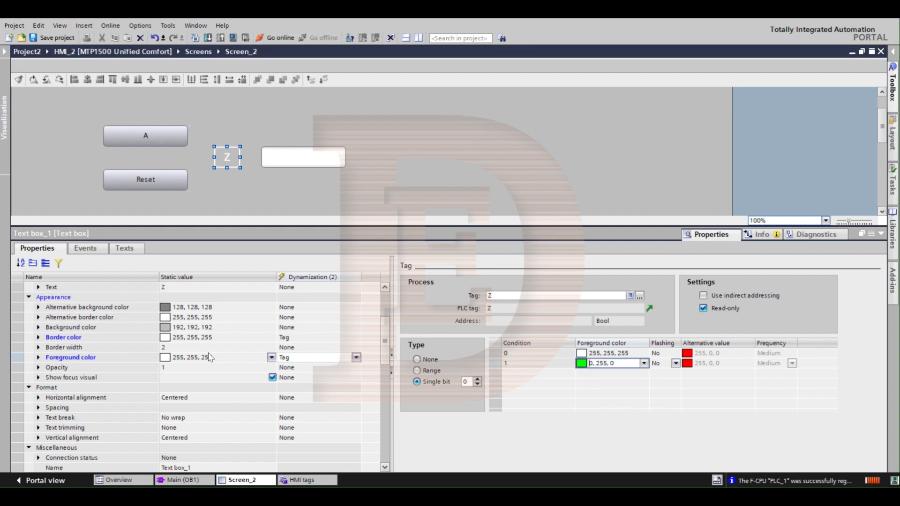
# Step: Set the static foreground color of the Z text box to green 0, 255, 0
pyautogui.click(252, 362)
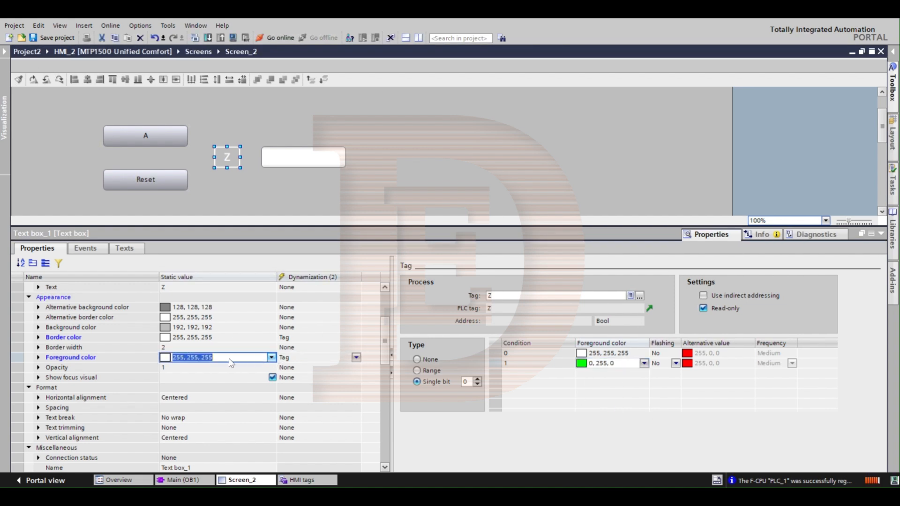
pyautogui.click(272, 357)
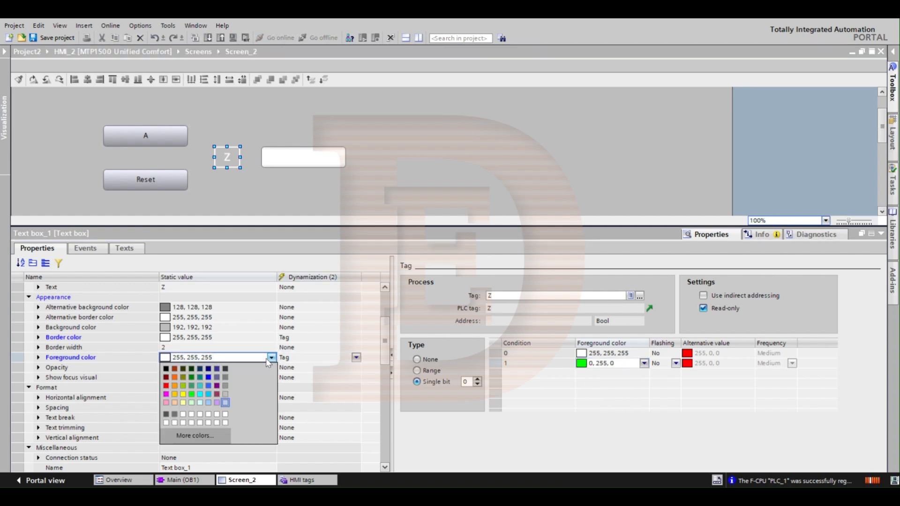
pyautogui.click(192, 395)
# Step: Set the alternative border color of the Z text box to green 0, 255, 0
pyautogui.click(252, 317)
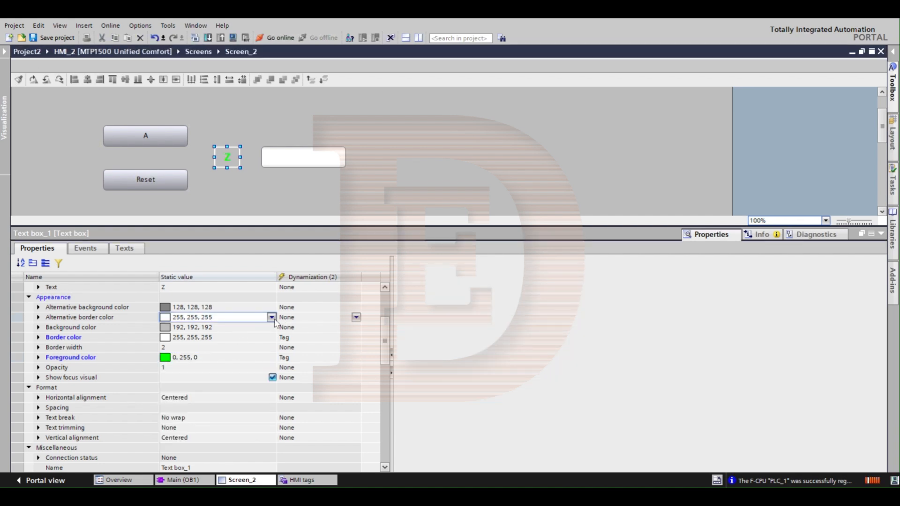
pyautogui.click(271, 317)
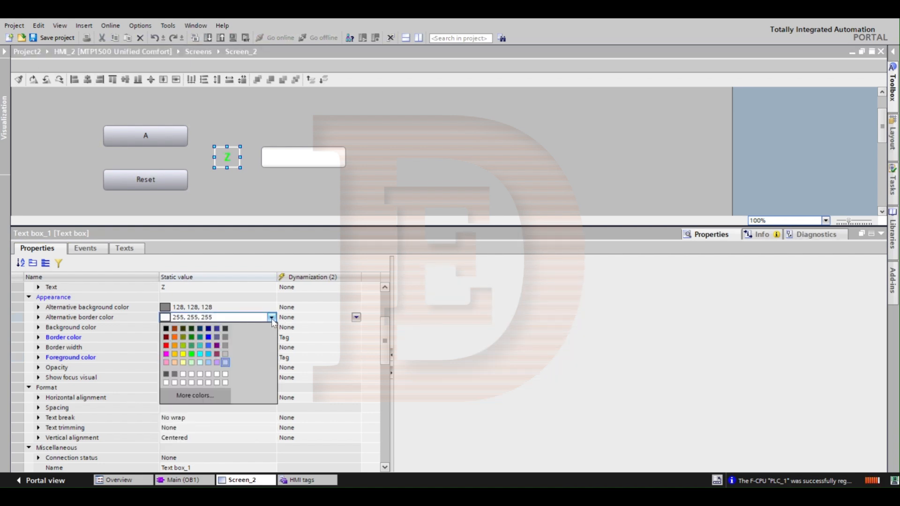
pyautogui.click(193, 356)
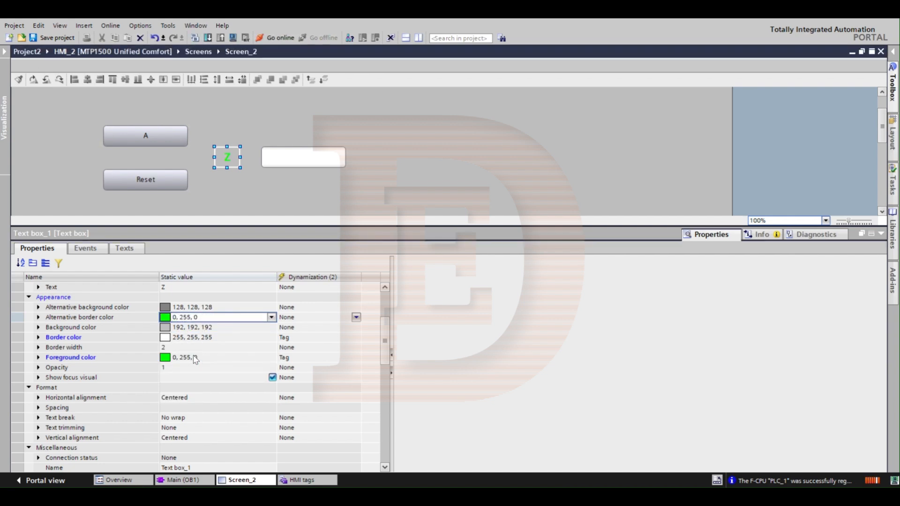
# Step: Set the Z text box's alternative border color to 192, 192, 192 and its static border color to green 0, 255, 0
pyautogui.click(272, 318)
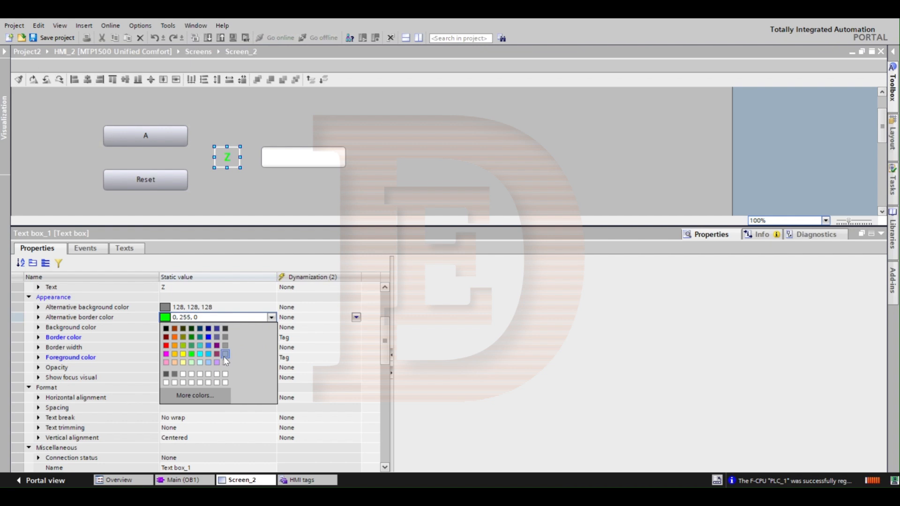
pyautogui.click(224, 354)
pyautogui.click(264, 339)
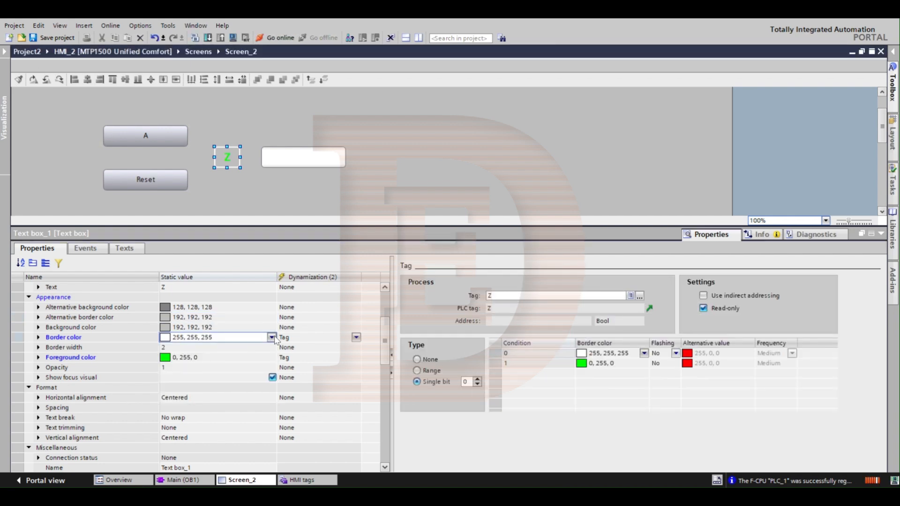
pyautogui.click(271, 337)
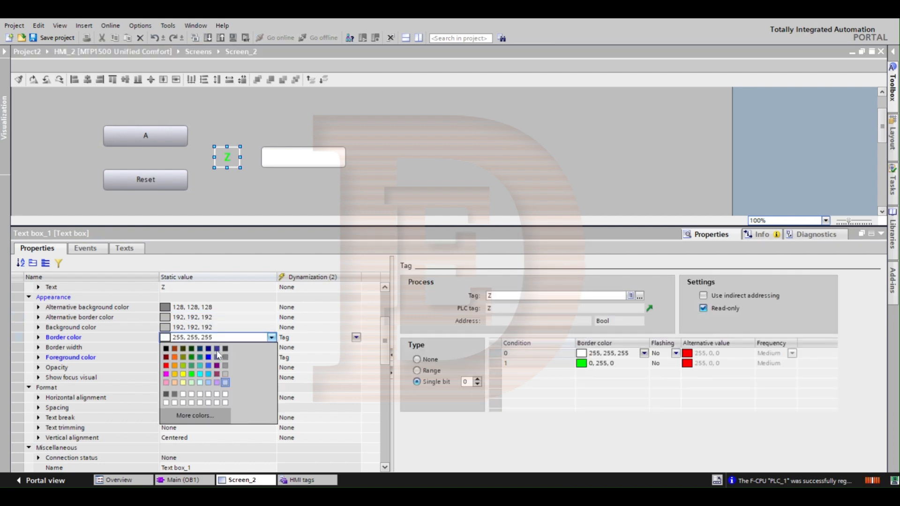
pyautogui.click(192, 373)
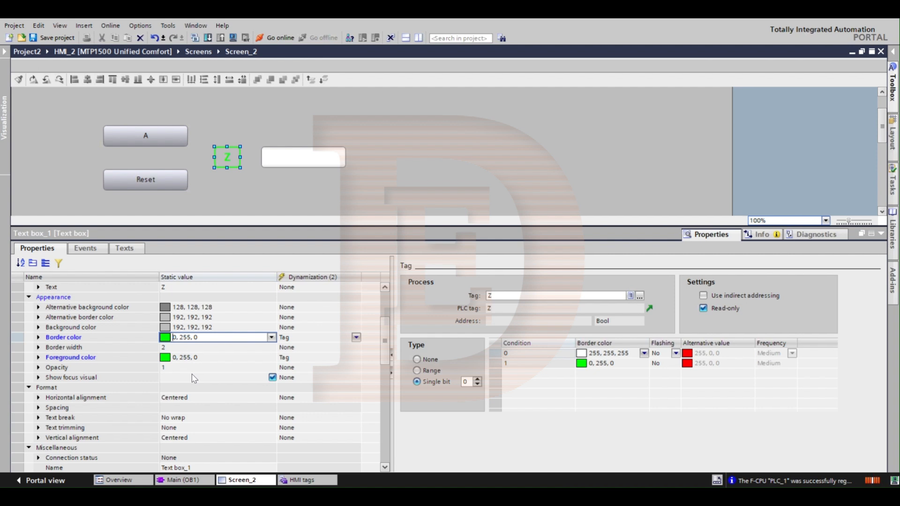
pyautogui.click(275, 187)
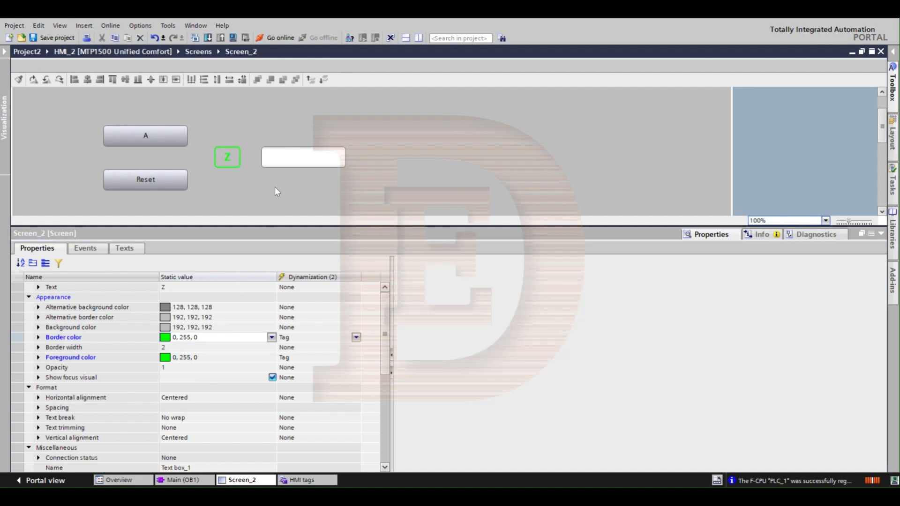
pyautogui.click(239, 161)
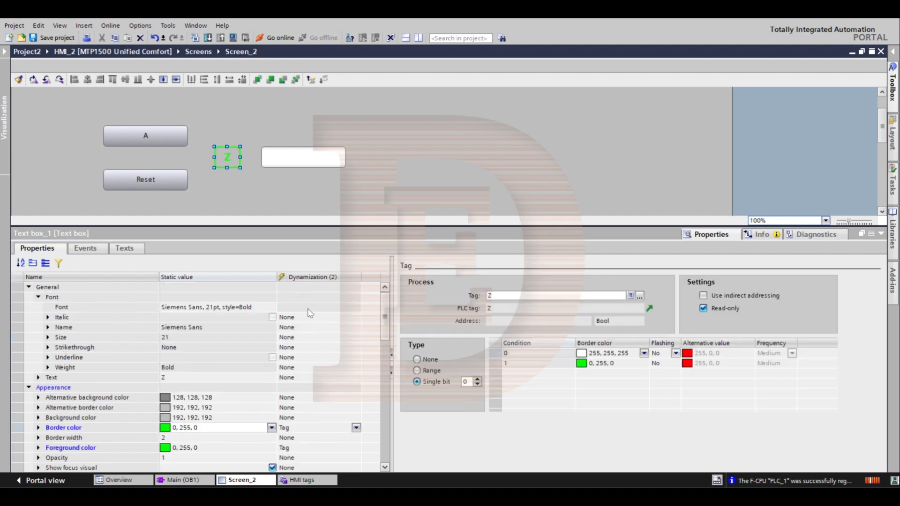
# Step: Set the static foreground color of the Z text box to the darker green 51, 153, 102
pyautogui.click(271, 428)
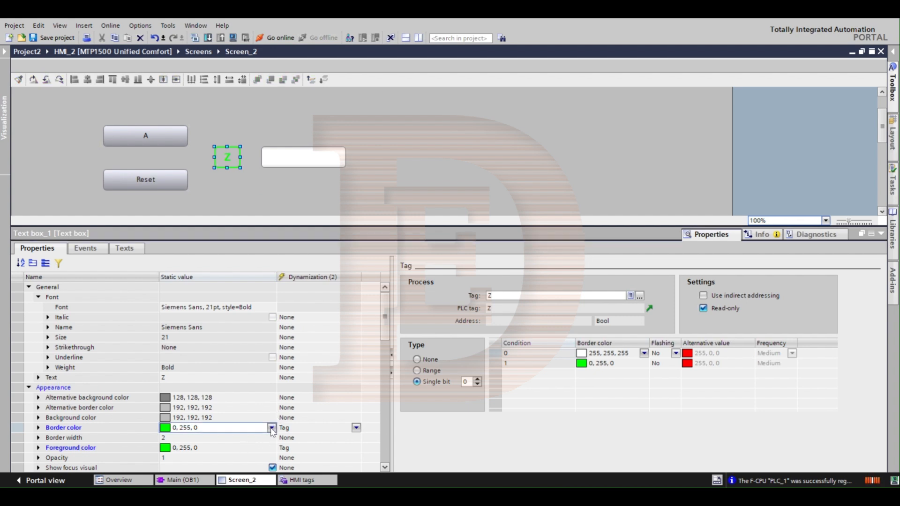
pyautogui.click(272, 428)
pyautogui.click(273, 452)
pyautogui.click(272, 448)
pyautogui.click(272, 448)
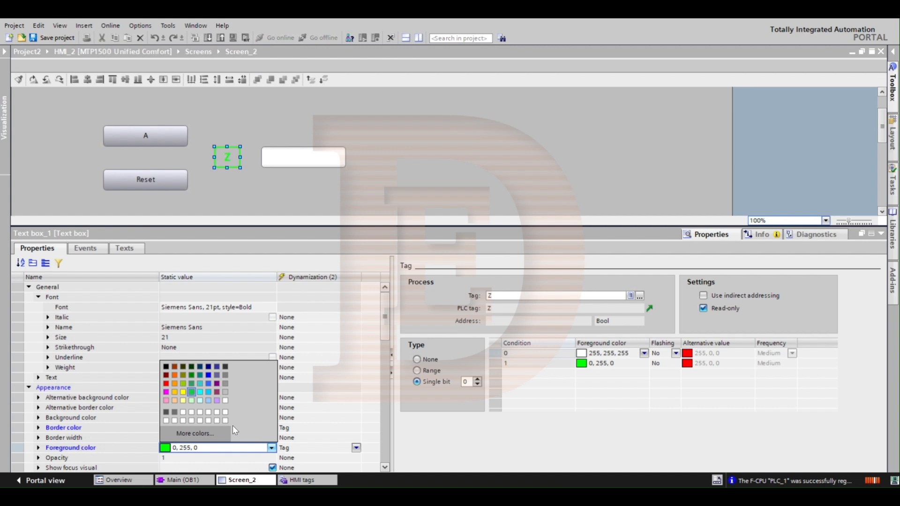
pyautogui.click(191, 383)
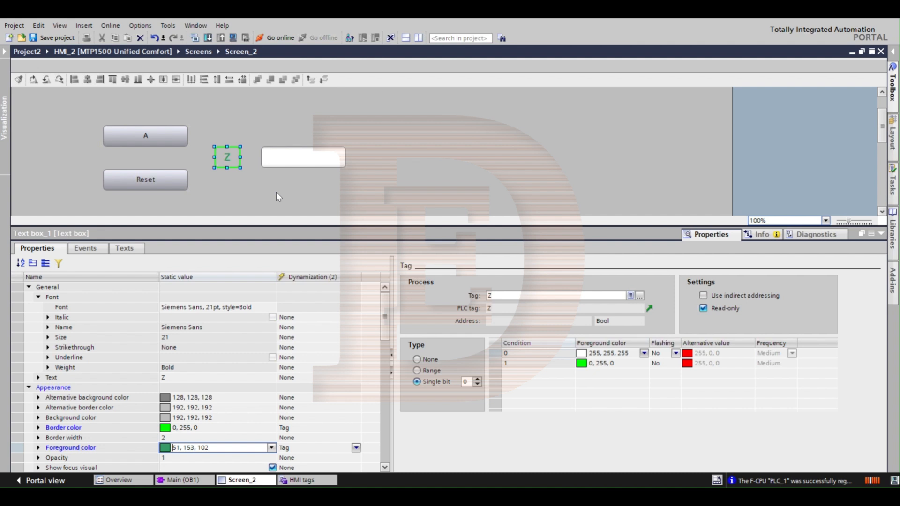
pyautogui.click(265, 184)
pyautogui.click(225, 159)
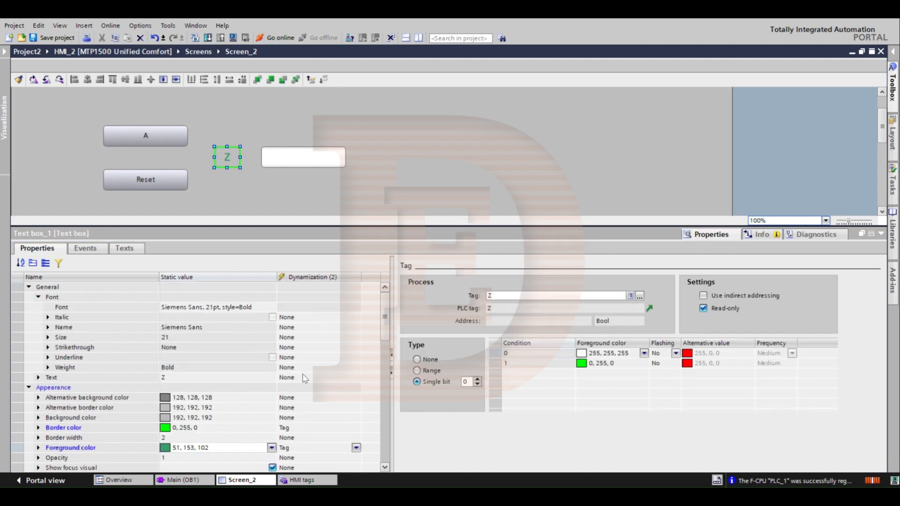
# Step: Try 51, 153, 102 as the Z text box's static border color, and return it to green 0, 255, 0
pyautogui.click(273, 429)
pyautogui.click(272, 428)
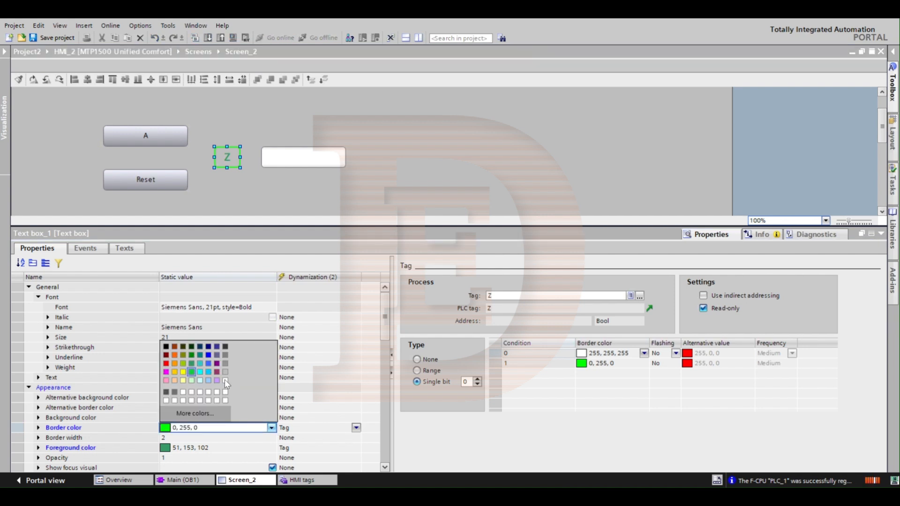
pyautogui.click(192, 362)
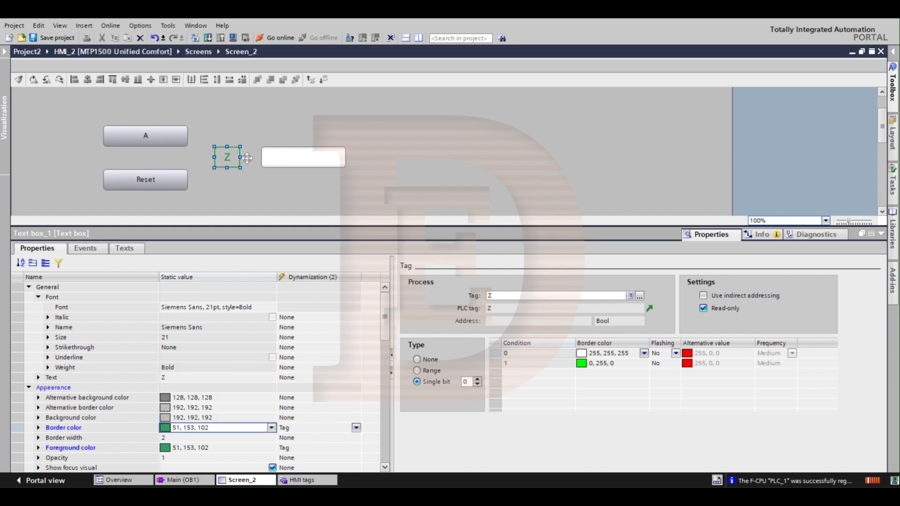
pyautogui.click(252, 179)
pyautogui.click(232, 163)
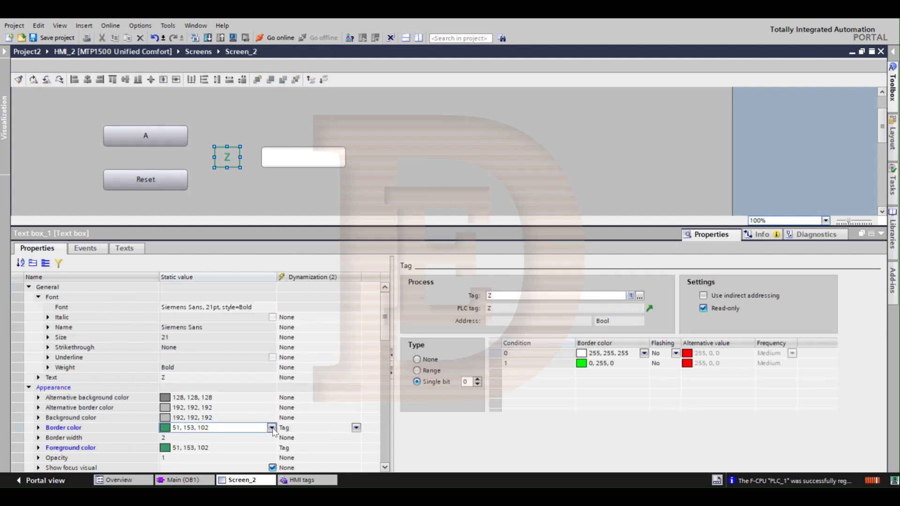
pyautogui.click(272, 427)
pyautogui.click(191, 371)
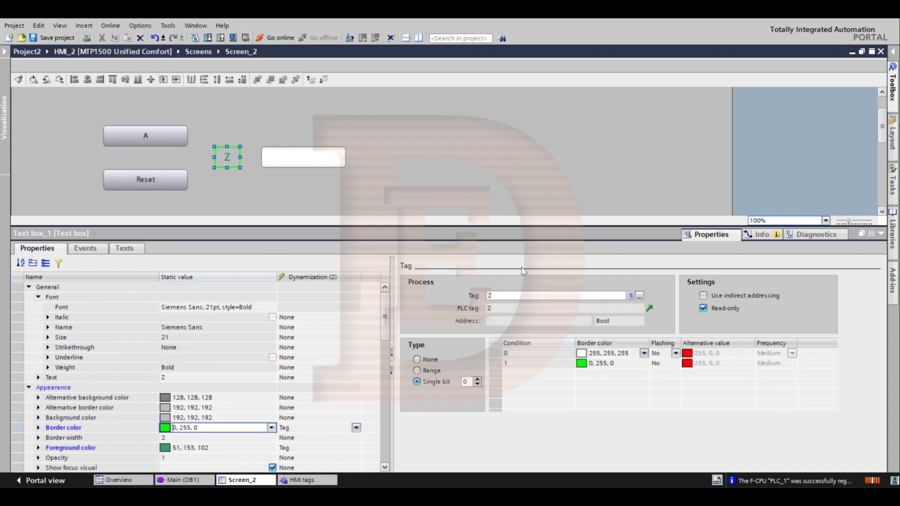
pyautogui.click(321, 187)
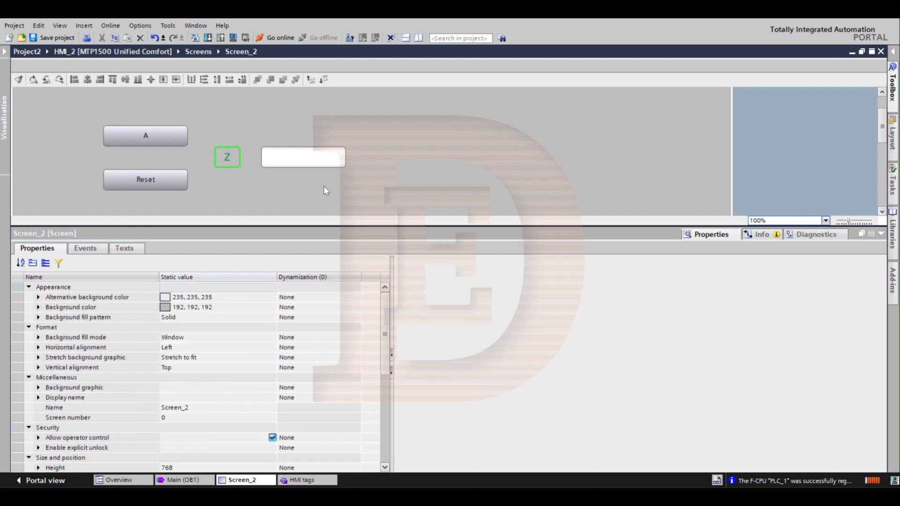
# Step: Set the border width of the Z text box to 3
pyautogui.click(221, 155)
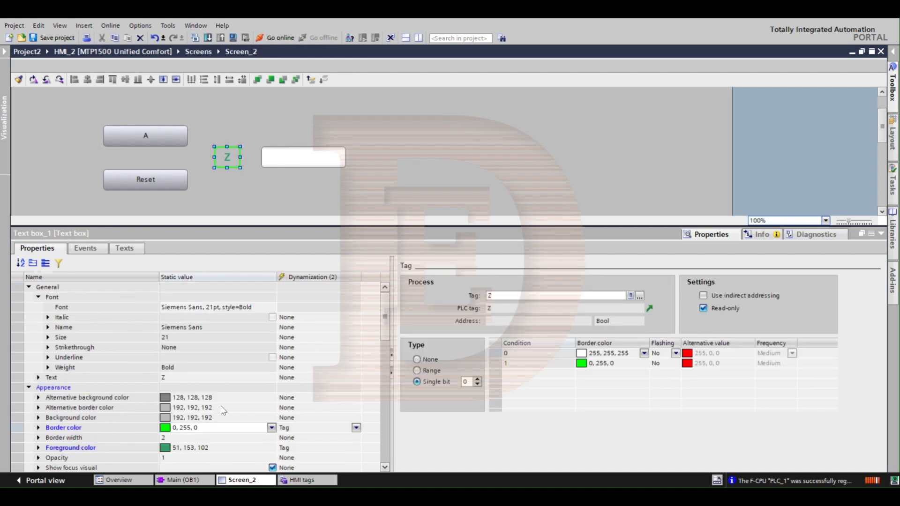
pyautogui.click(188, 437)
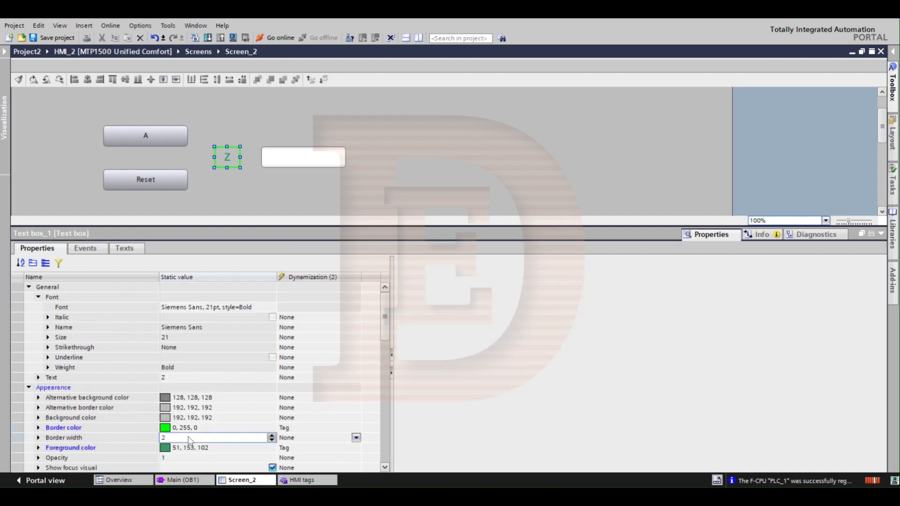
pyautogui.write('3')
pyautogui.press('Return')
pyautogui.click(268, 185)
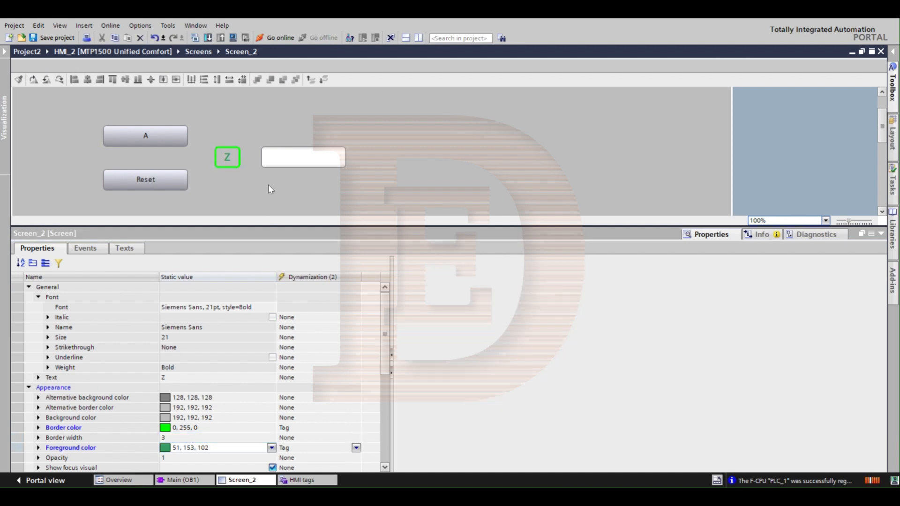
# Step: Change the Z text box's dynamized foreground color for condition 1 to 51, 153, 102
pyautogui.click(228, 157)
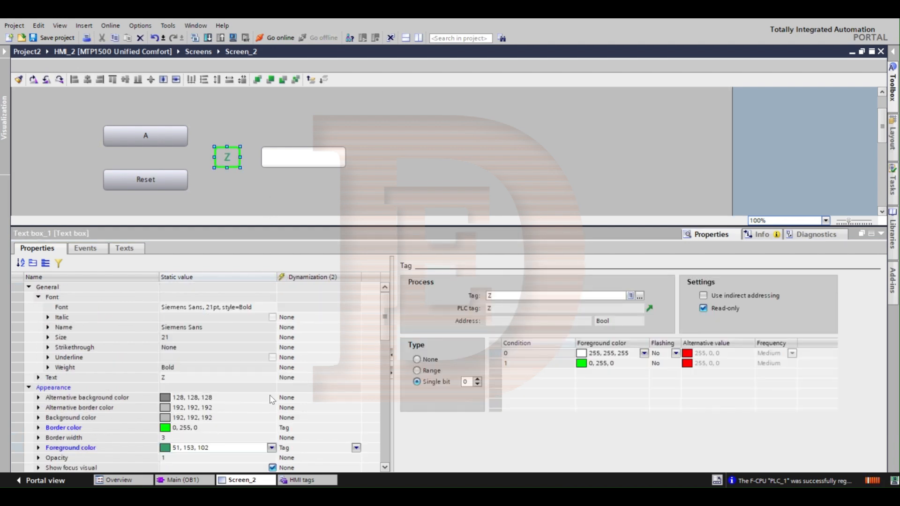
pyautogui.click(264, 428)
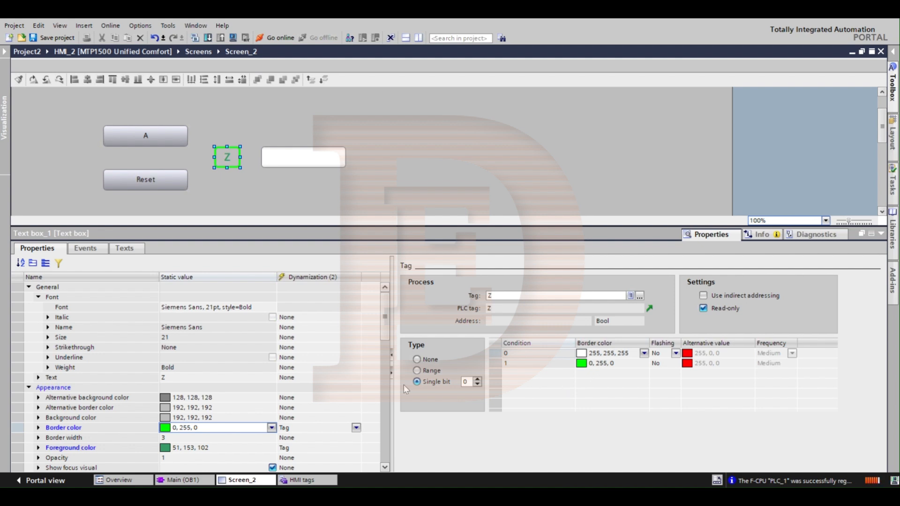
pyautogui.click(250, 447)
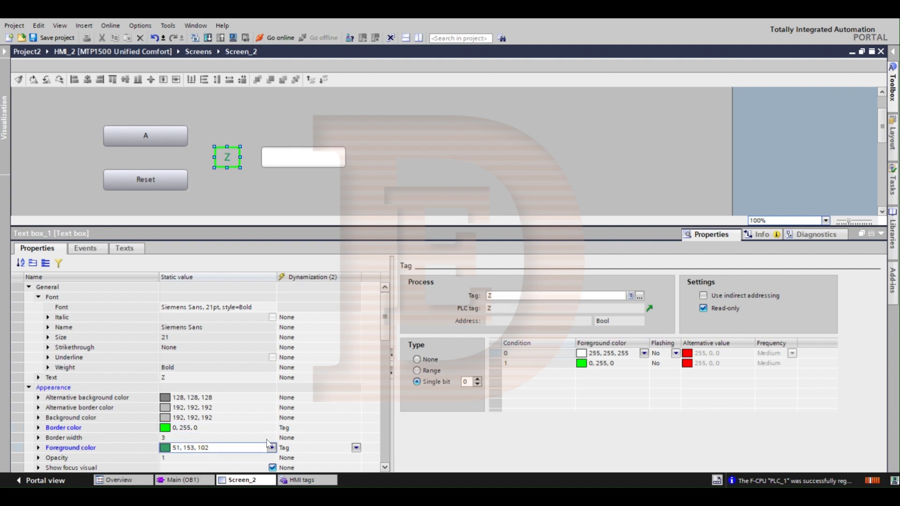
pyautogui.click(621, 368)
pyautogui.click(644, 363)
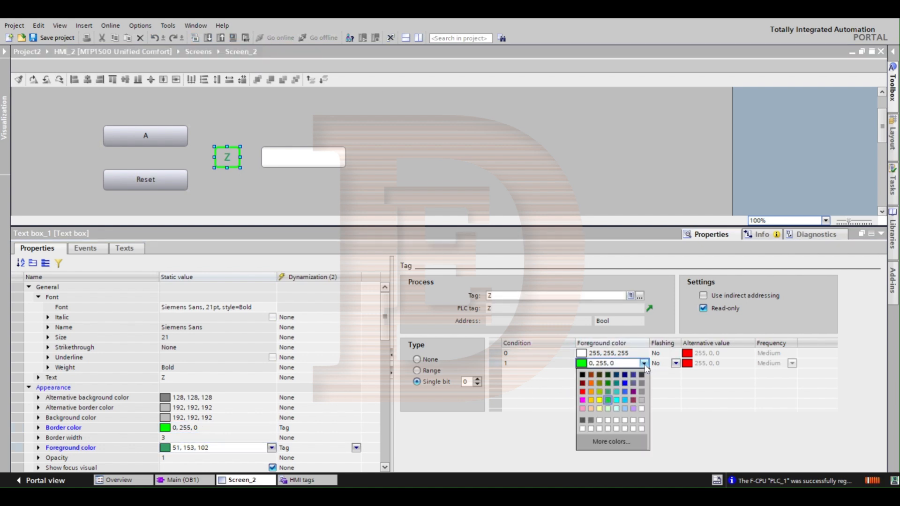
pyautogui.click(607, 393)
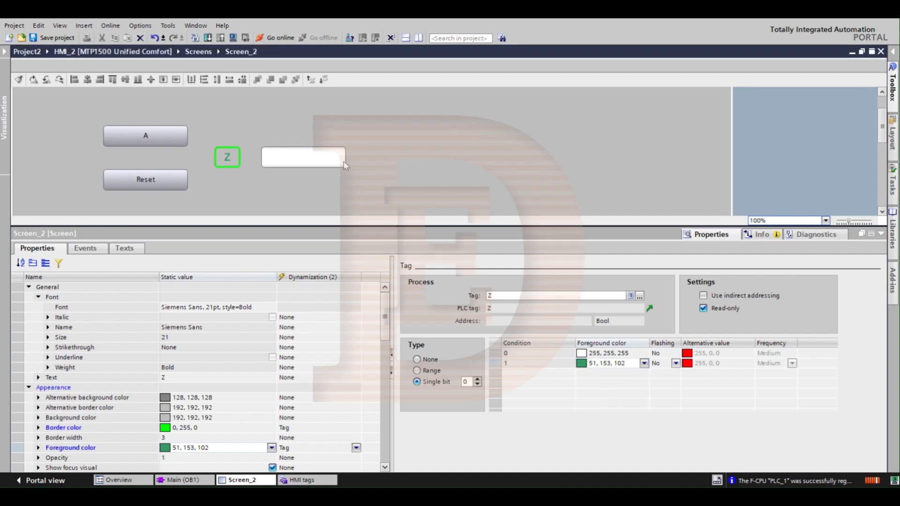
# Step: Set the mode of the IO field to Output and check the tag linked to its process value
pyautogui.click(288, 153)
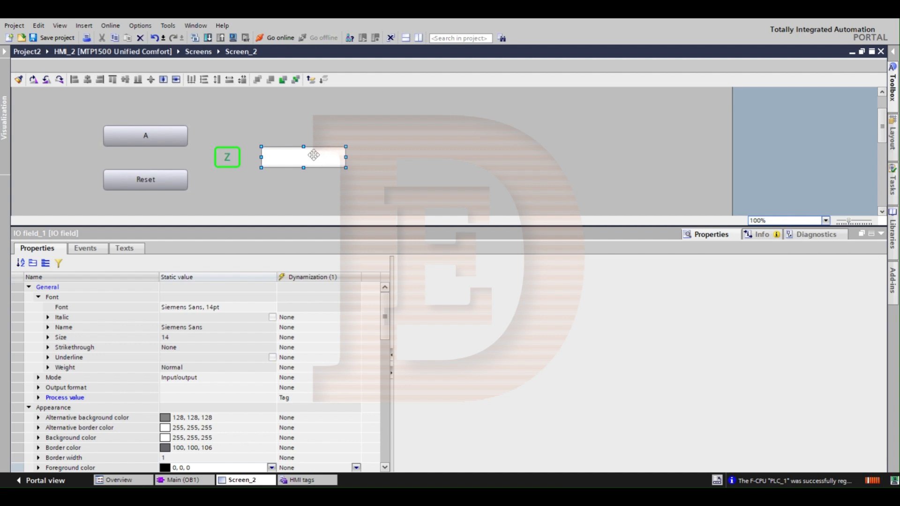
pyautogui.click(187, 378)
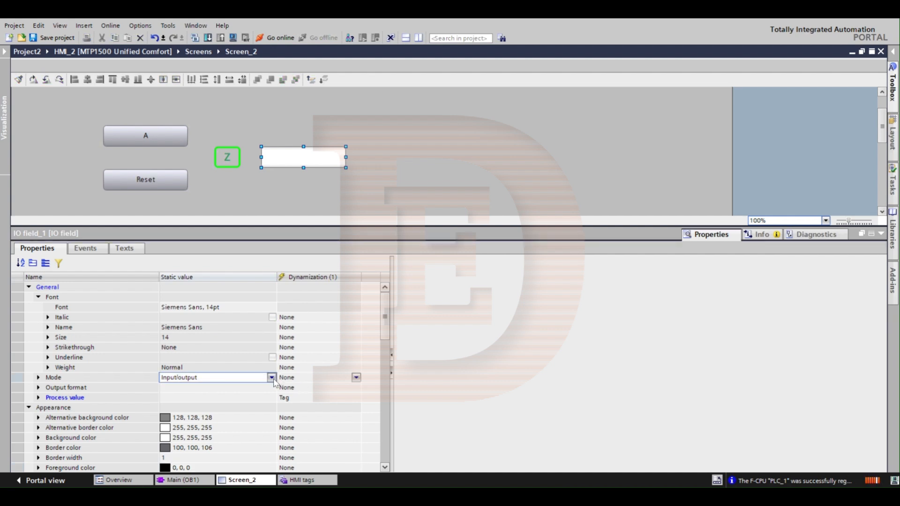
pyautogui.click(272, 378)
pyautogui.click(218, 387)
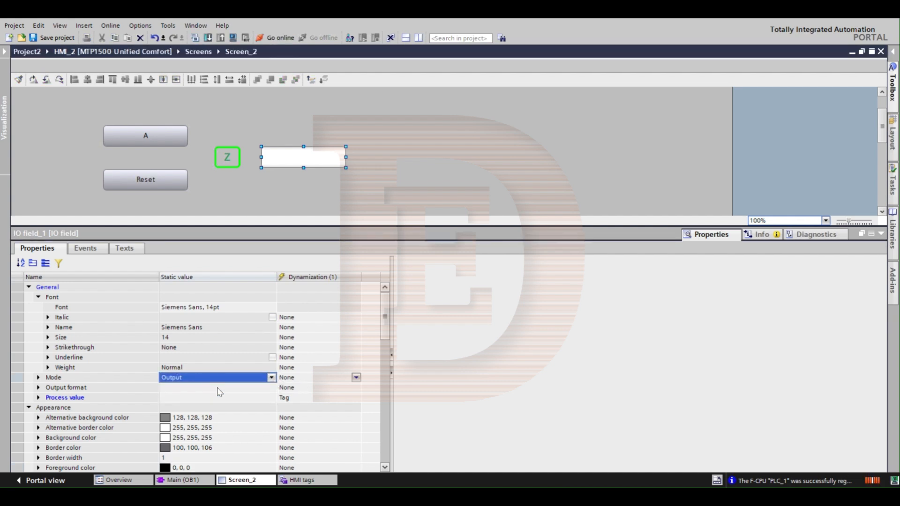
pyautogui.click(229, 401)
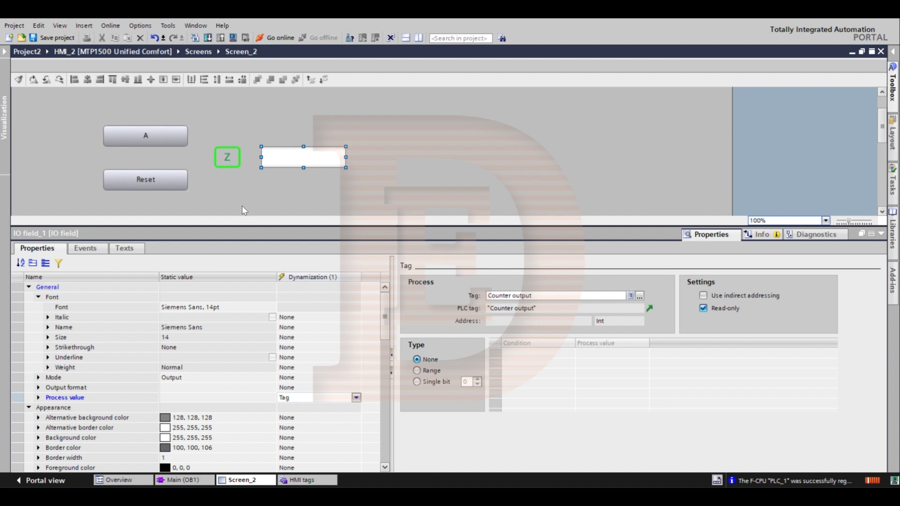
pyautogui.click(419, 138)
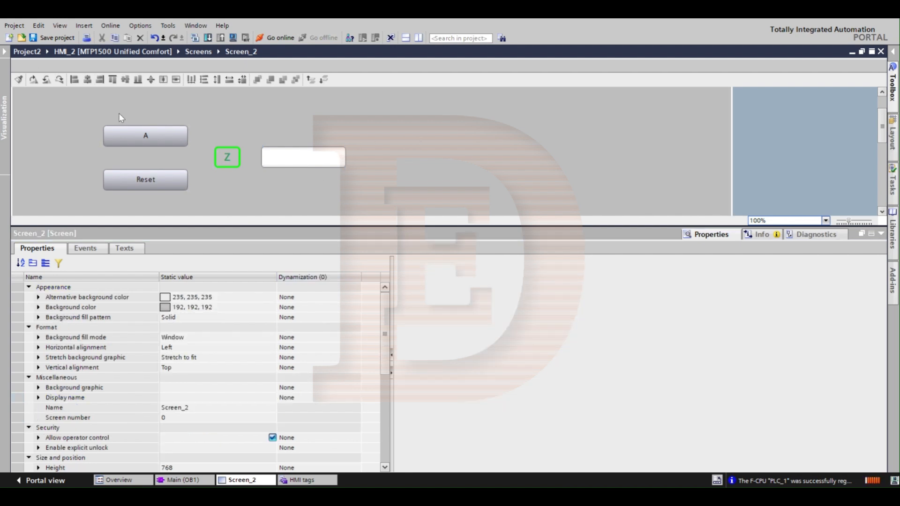
# Step: Move the A button slightly down and the Reset button slightly up so they sit closer together beside the Z text box
pyautogui.click(161, 146)
pyautogui.moveTo(161, 145); pyautogui.dragTo(155, 175)
pyautogui.click(155, 178)
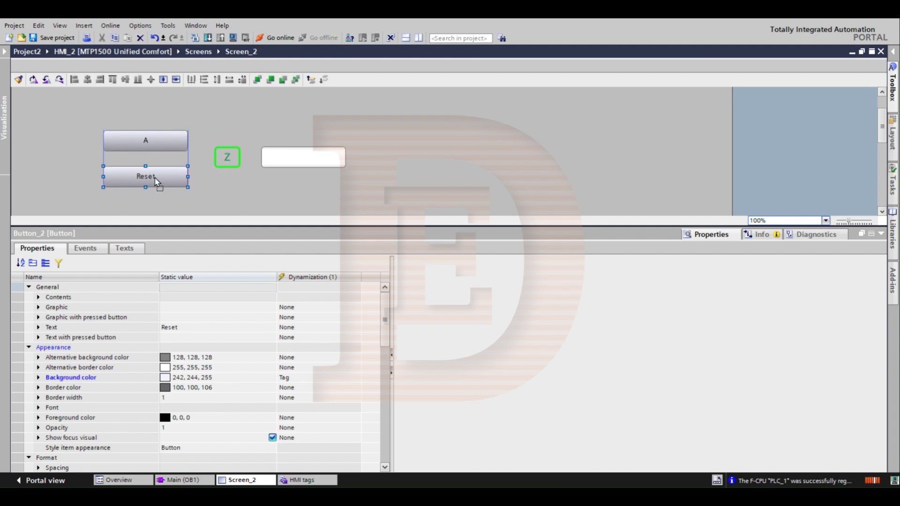
pyautogui.click(220, 160)
pyautogui.click(441, 168)
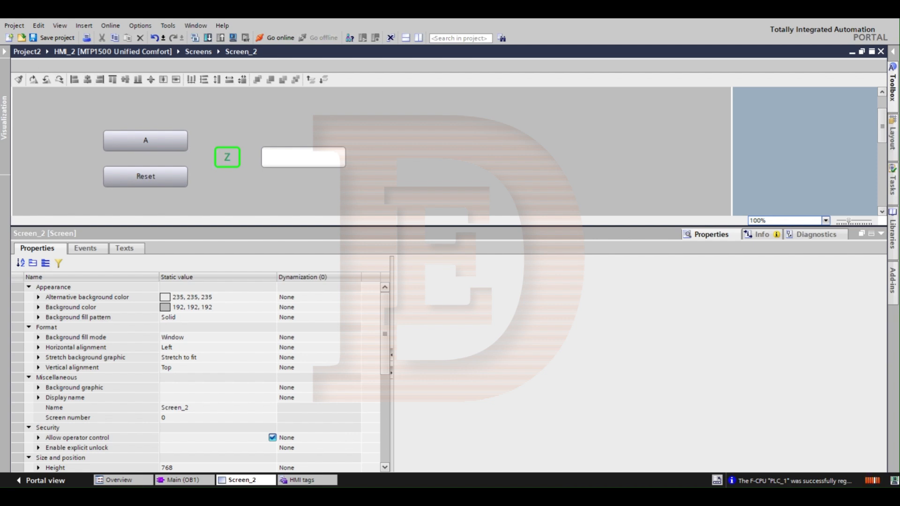
# Step: Check the localhost project list in SIMATIC Runtime Manager, then return to Screen_2 in TIA Portal
pyautogui.moveTo(624, 497)
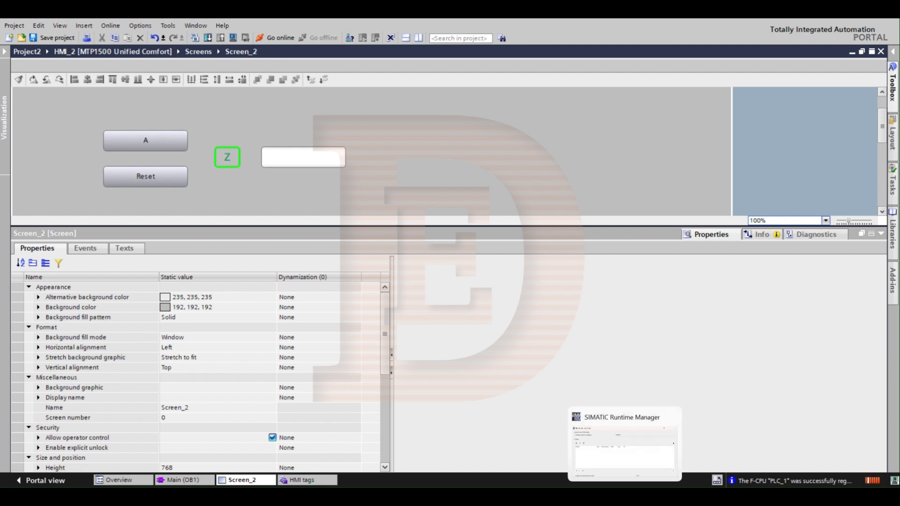
pyautogui.click(630, 471)
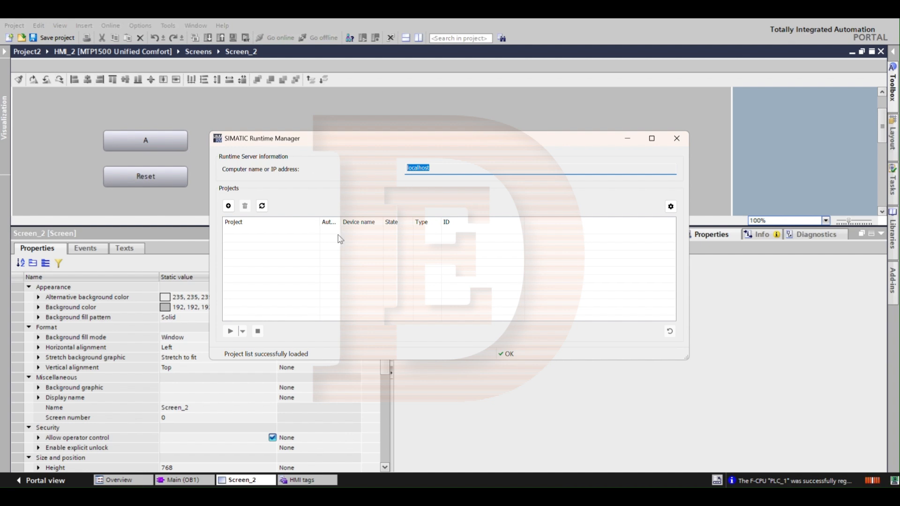
pyautogui.click(490, 262)
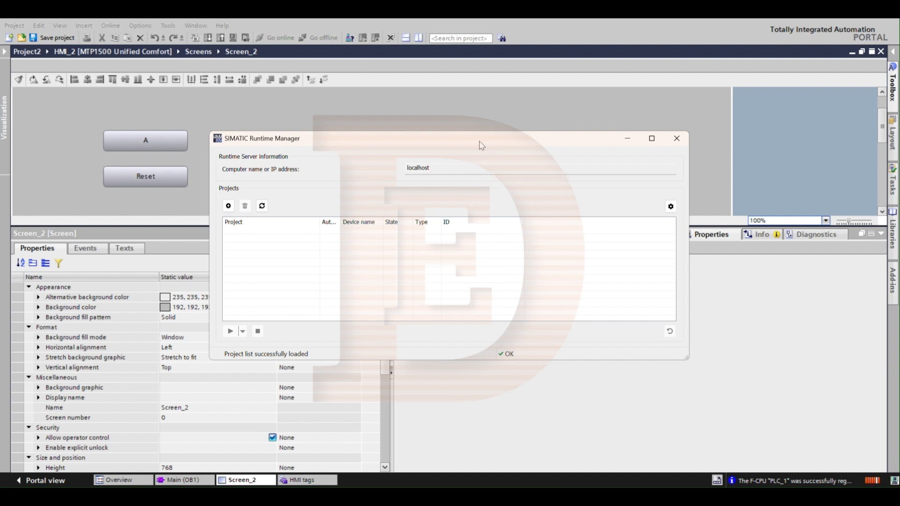
pyautogui.click(380, 97)
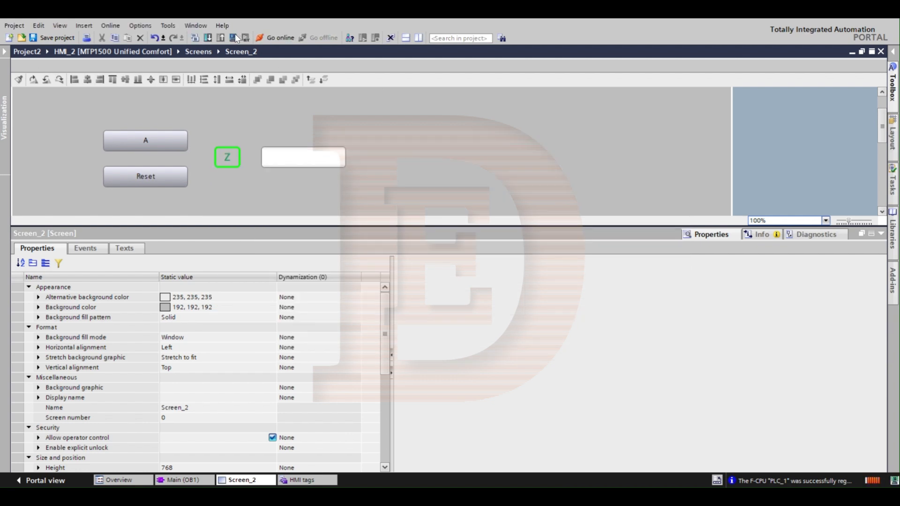
pyautogui.click(234, 38)
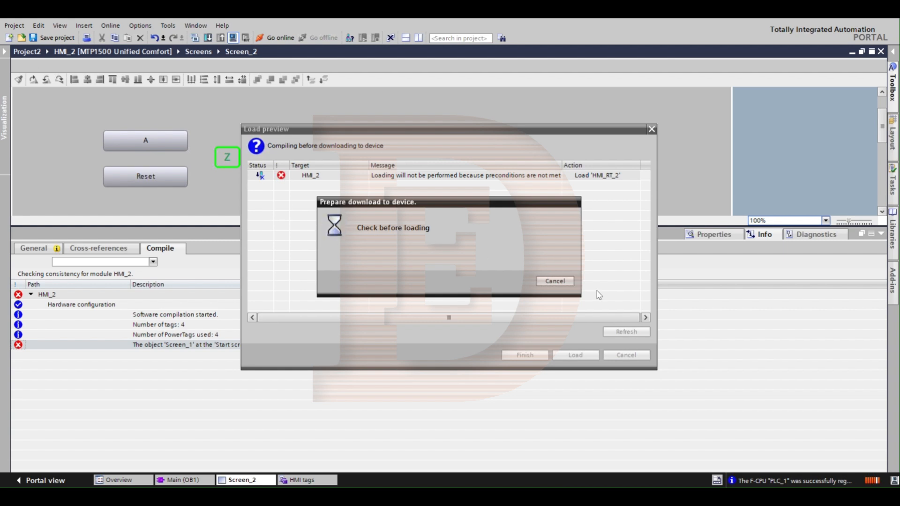
pyautogui.click(555, 281)
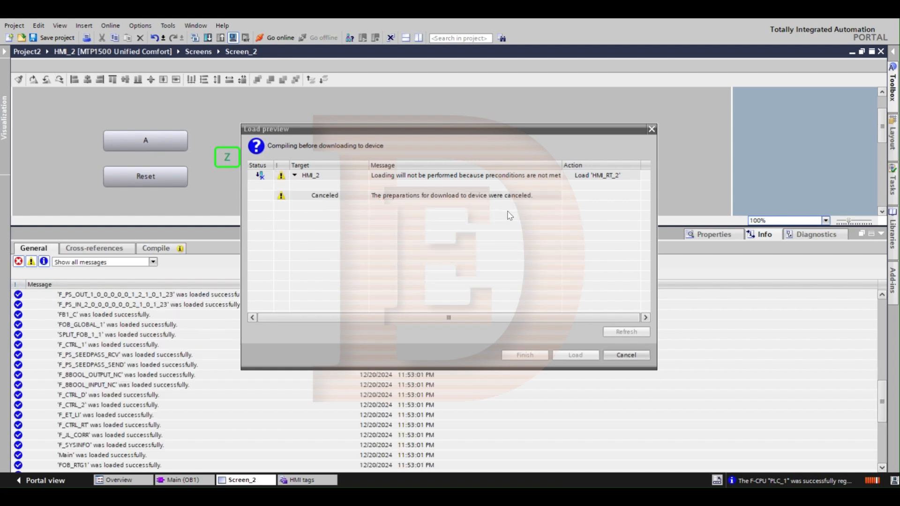
pyautogui.click(626, 354)
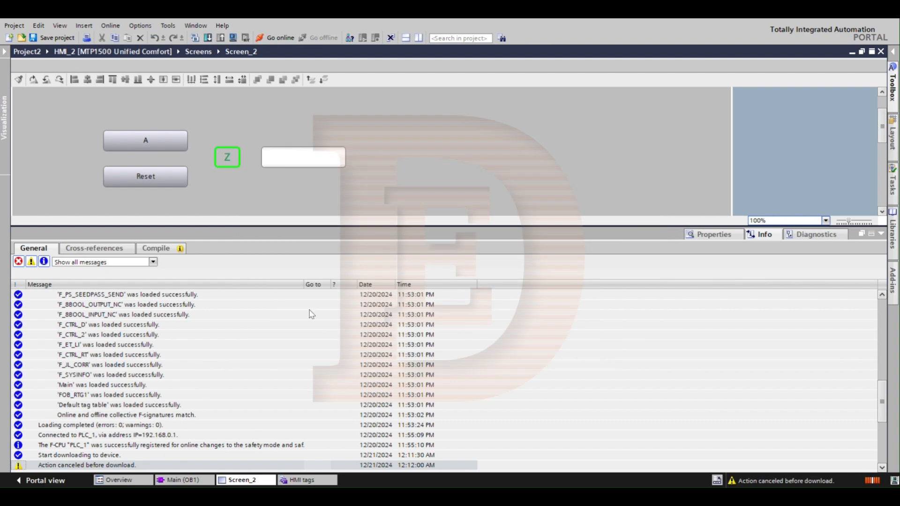
pyautogui.click(170, 343)
pyautogui.scroll(1, 172, 347)
pyautogui.scroll(10, 172, 347)
pyautogui.scroll(-10, 172, 347)
pyautogui.scroll(-15, 172, 347)
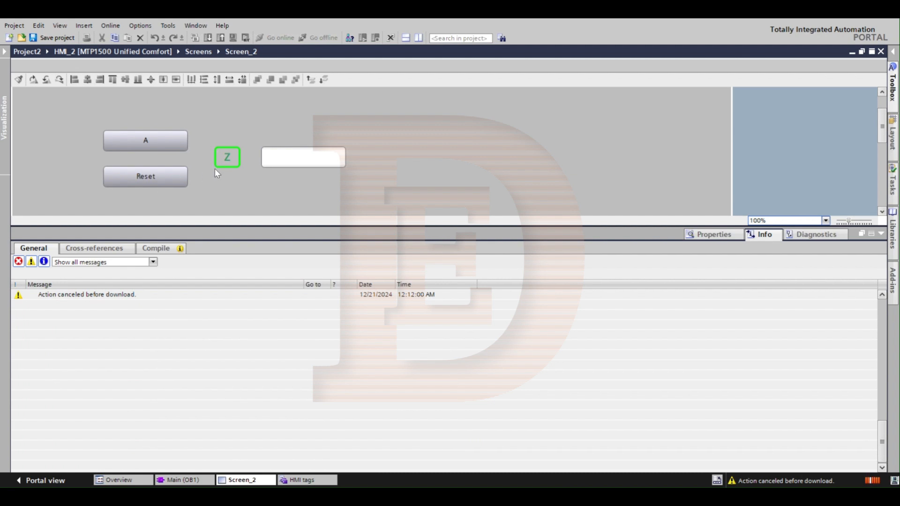
# Step: Try to start the HMI_2 simulation and cancel the load after the compile check
pyautogui.click(229, 110)
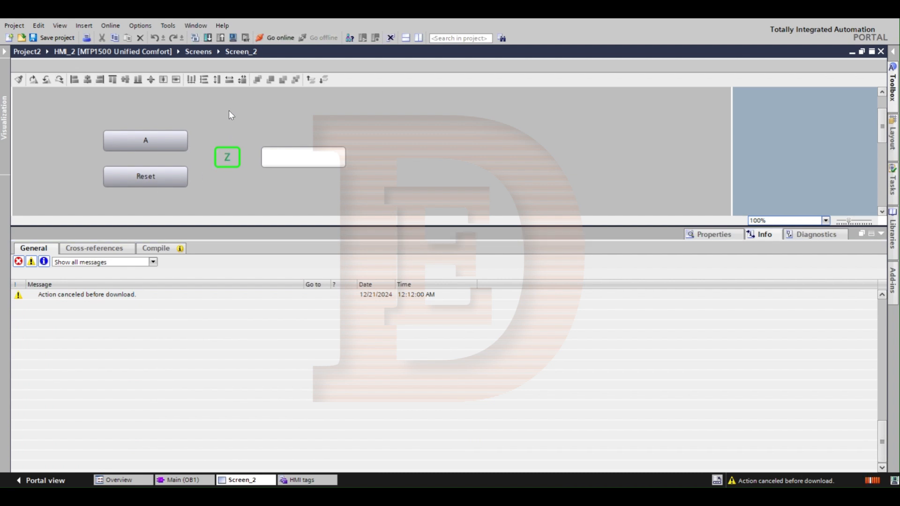
pyautogui.click(234, 38)
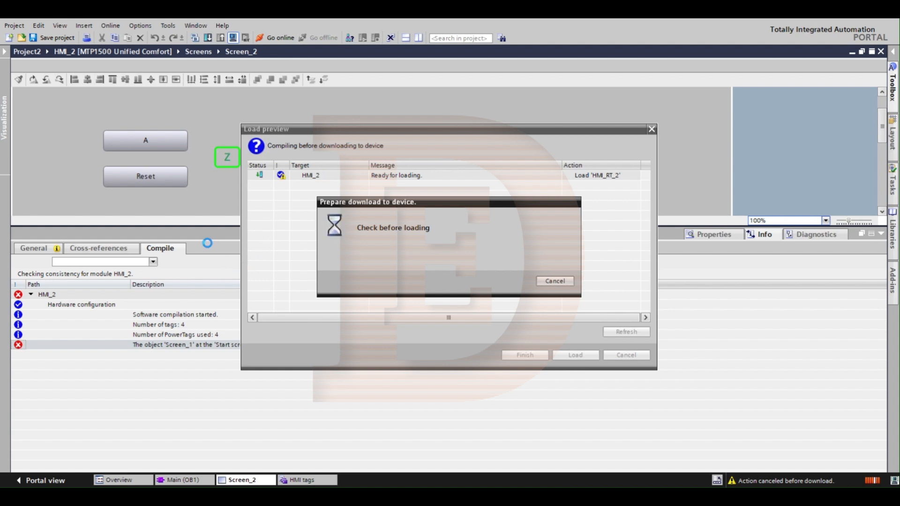
pyautogui.moveTo(402, 206); pyautogui.dragTo(575, 165)
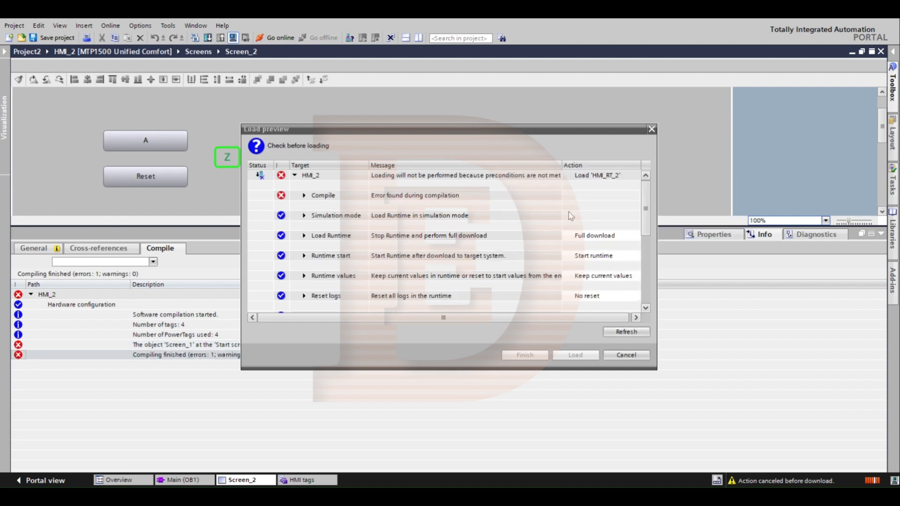
pyautogui.click(635, 356)
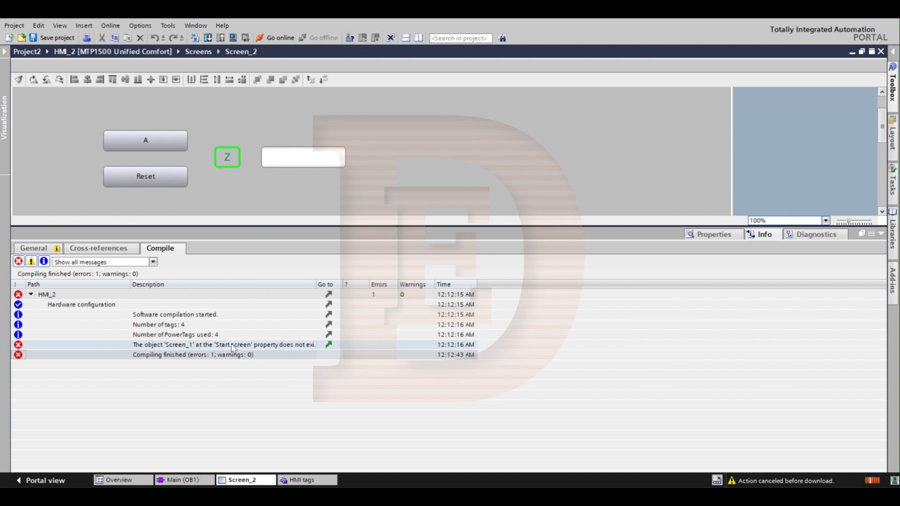
# Step: Go from the start screen compile error to the runtime settings and set the start screen to Screen_2
pyautogui.click(320, 348)
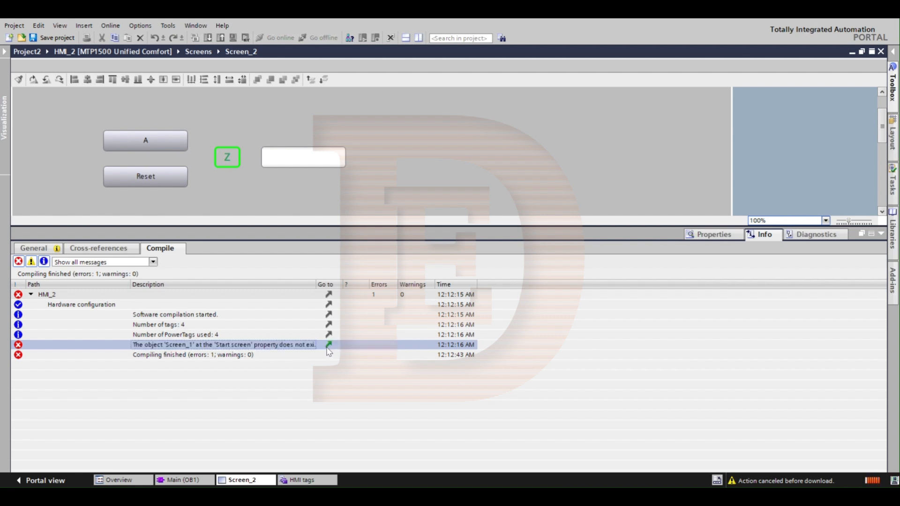
pyautogui.click(329, 346)
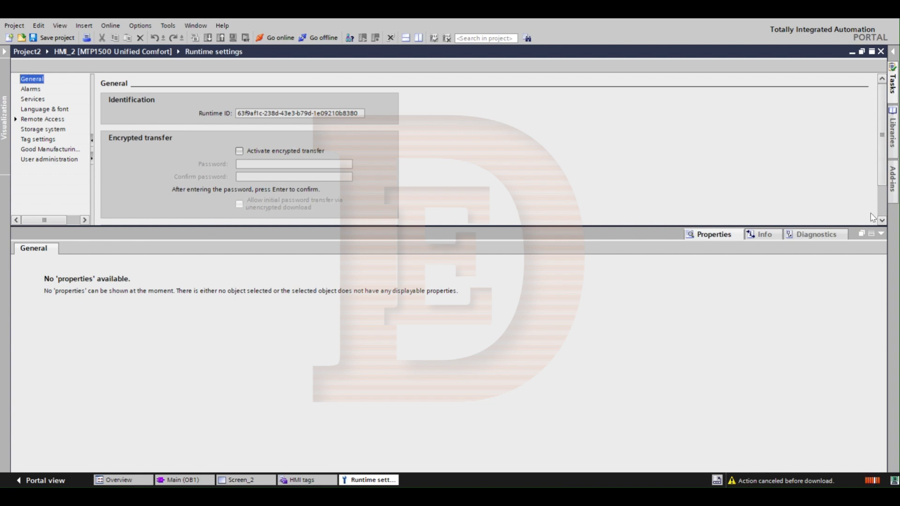
pyautogui.click(880, 234)
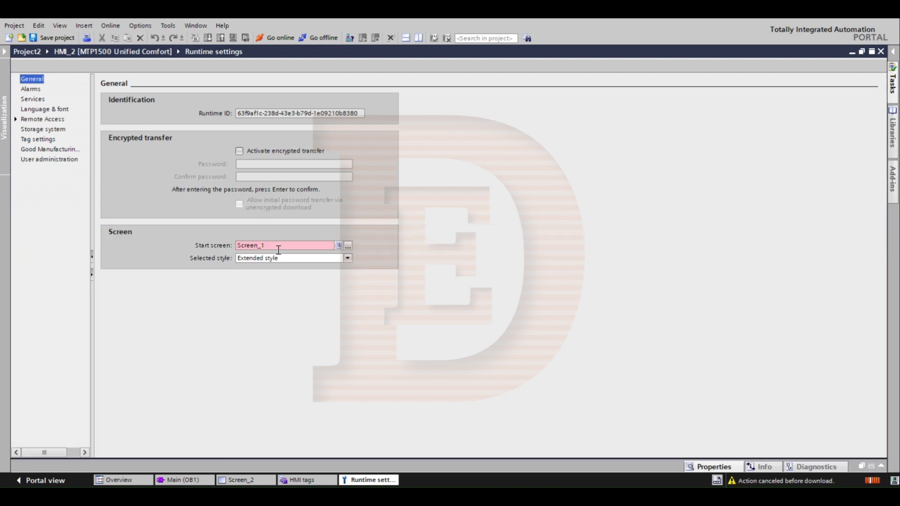
pyautogui.click(338, 245)
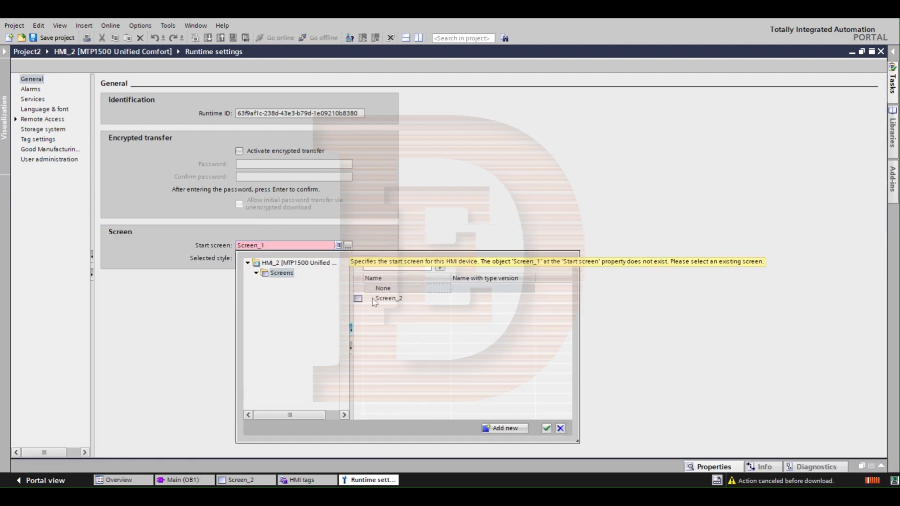
pyautogui.click(375, 299)
pyautogui.doubleClick(375, 299)
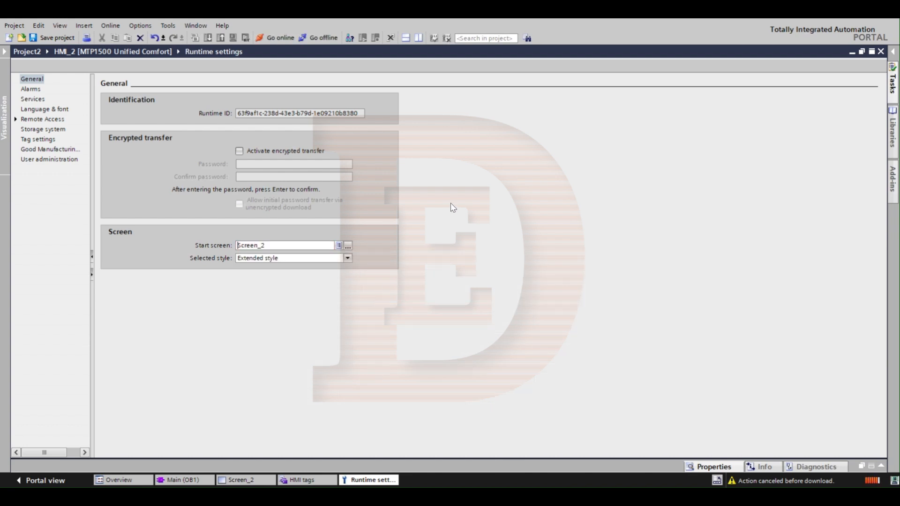
pyautogui.click(880, 51)
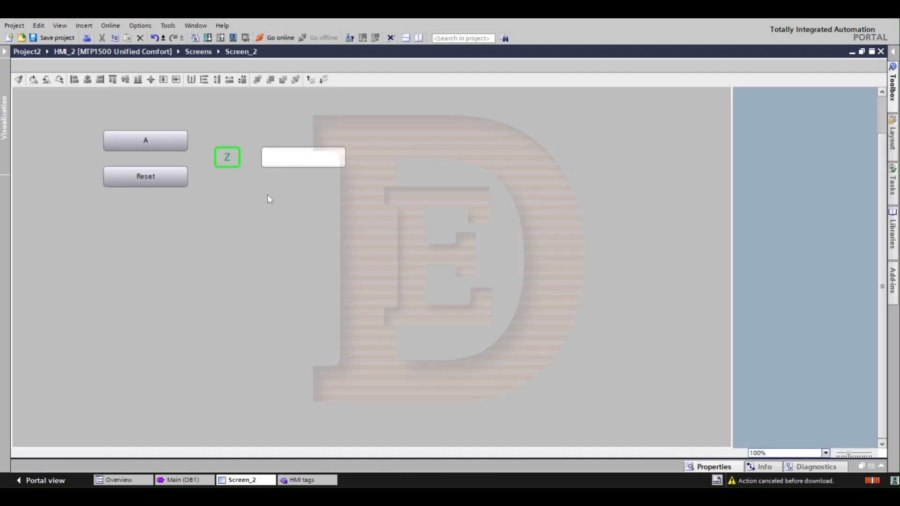
# Step: Start the HMI_2 simulation, load it with a full download and runtime start, and refresh the project list in SIMATIC Runtime Manager
pyautogui.click(231, 38)
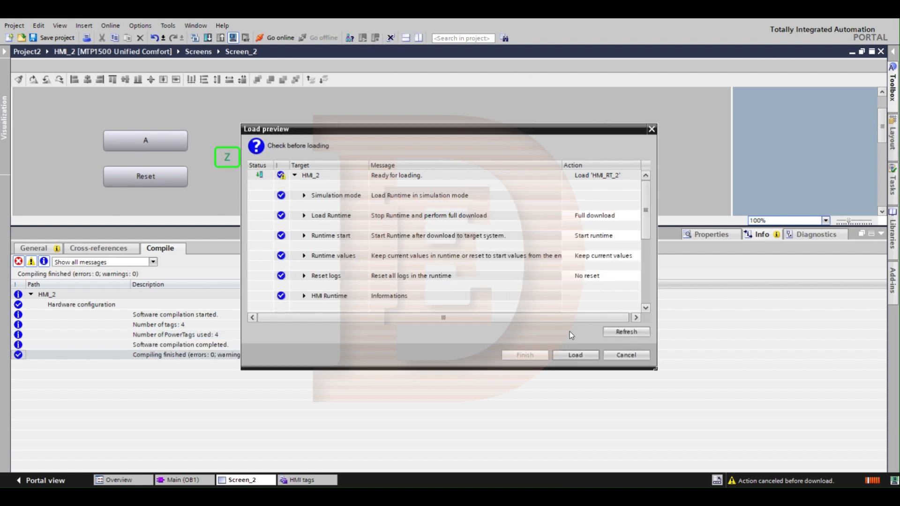
pyautogui.click(571, 353)
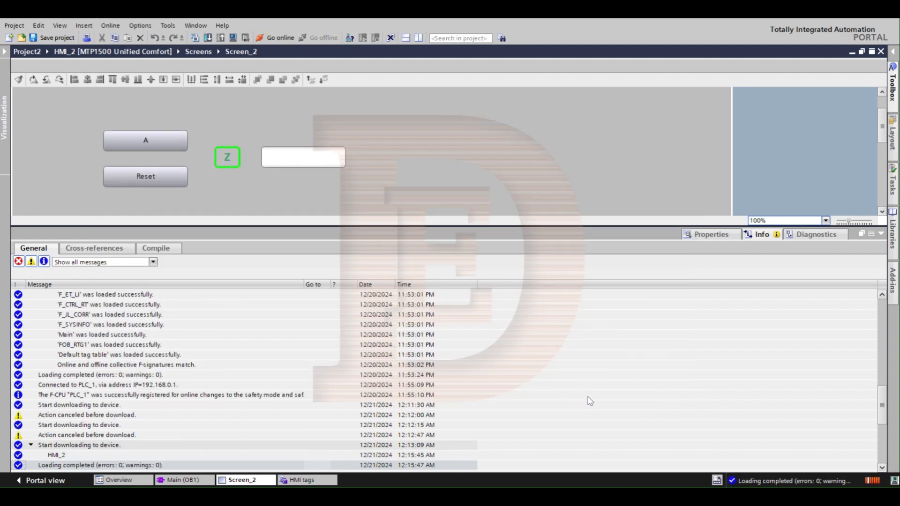
pyautogui.moveTo(625, 496)
pyautogui.click(626, 464)
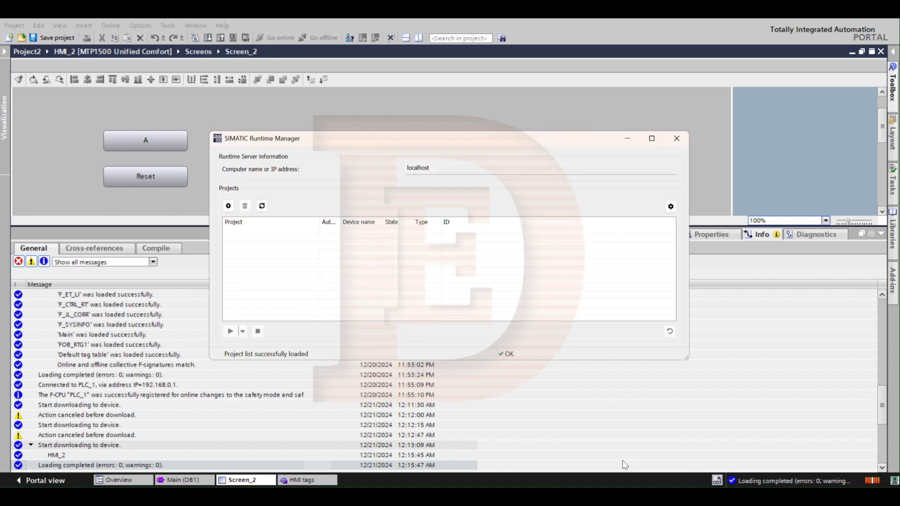
pyautogui.click(262, 206)
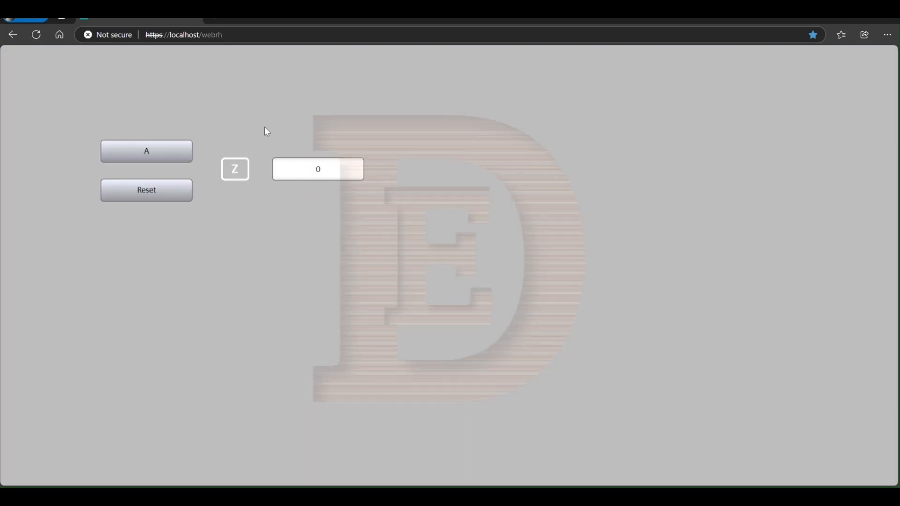
pyautogui.click(226, 35)
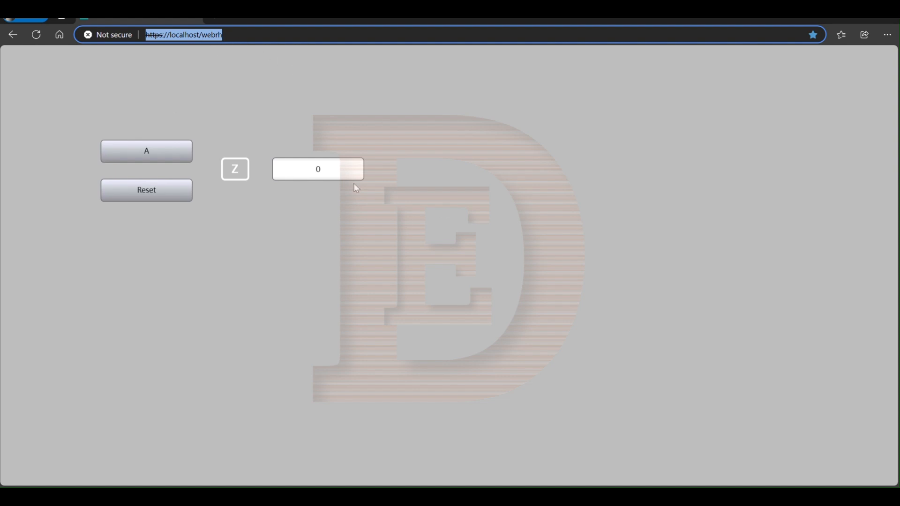
pyautogui.click(143, 160)
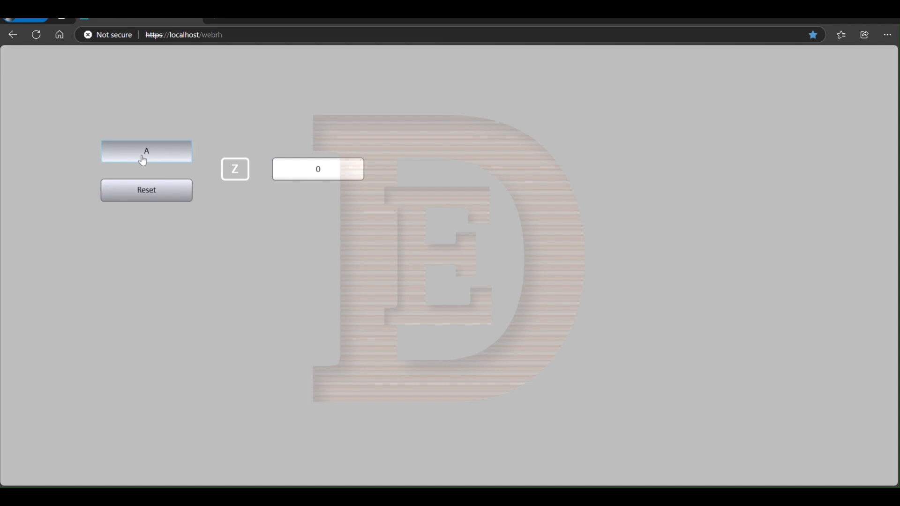
pyautogui.press('z')
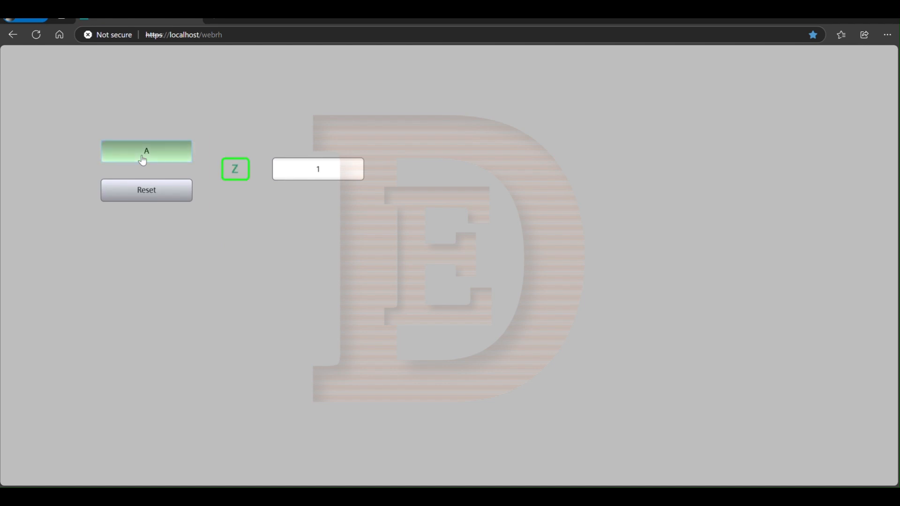
pyautogui.click(143, 160)
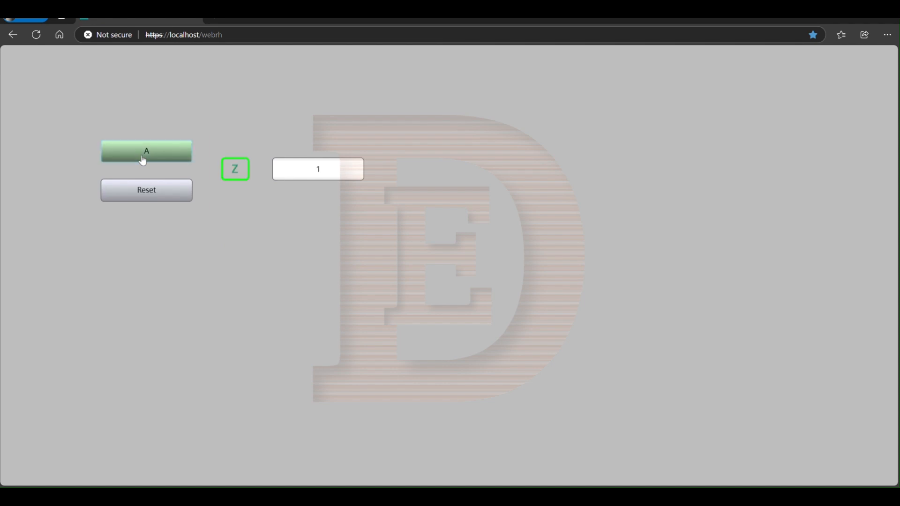
pyautogui.click(143, 161)
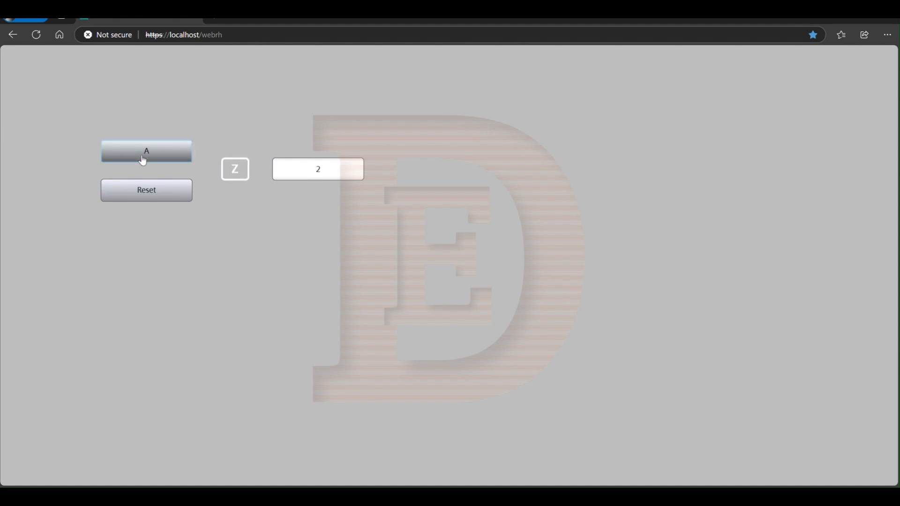
pyautogui.click(143, 160)
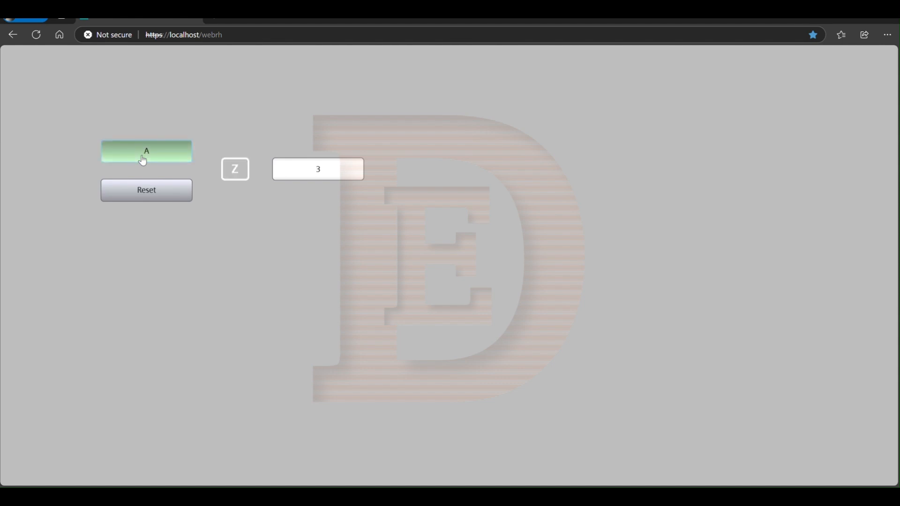
pyautogui.click(139, 201)
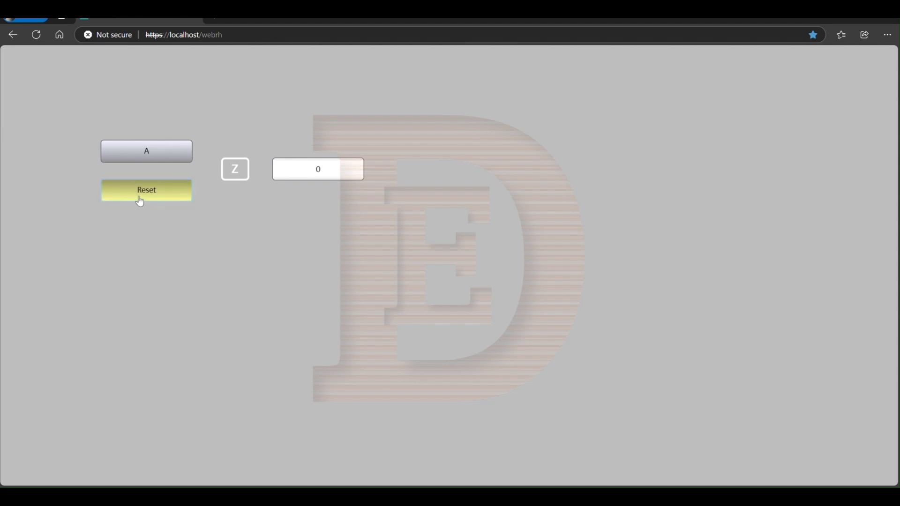
# Step: Repeat the counting test with A, dismissing the license message along the way, and use Reset to clear the counter
pyautogui.click(147, 156)
pyautogui.press('z')
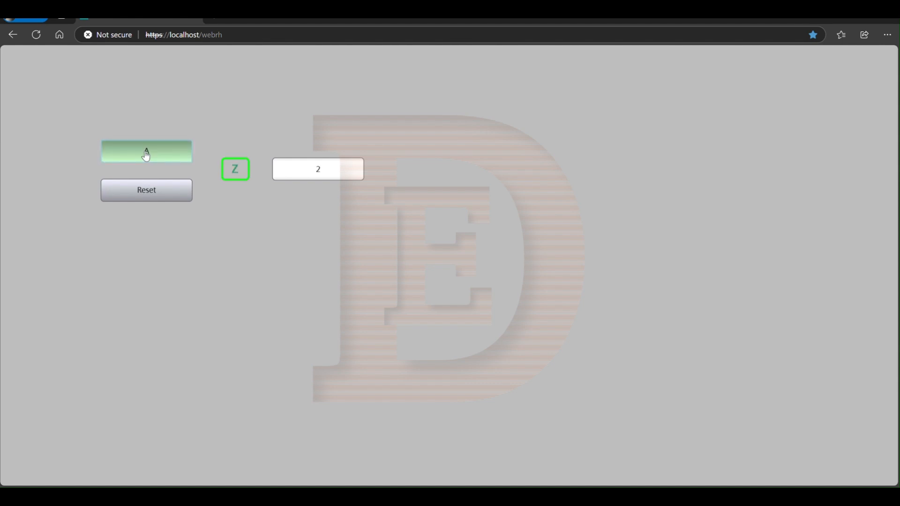
pyautogui.press('z')
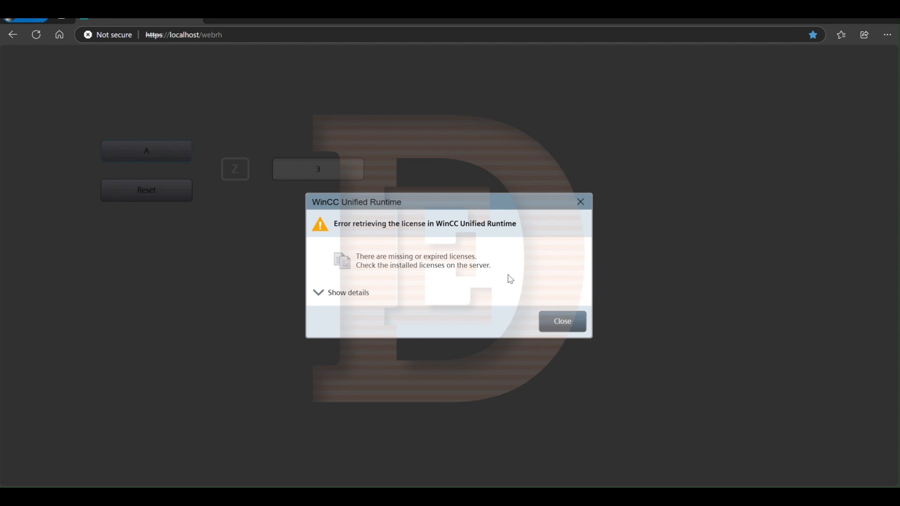
pyautogui.click(562, 327)
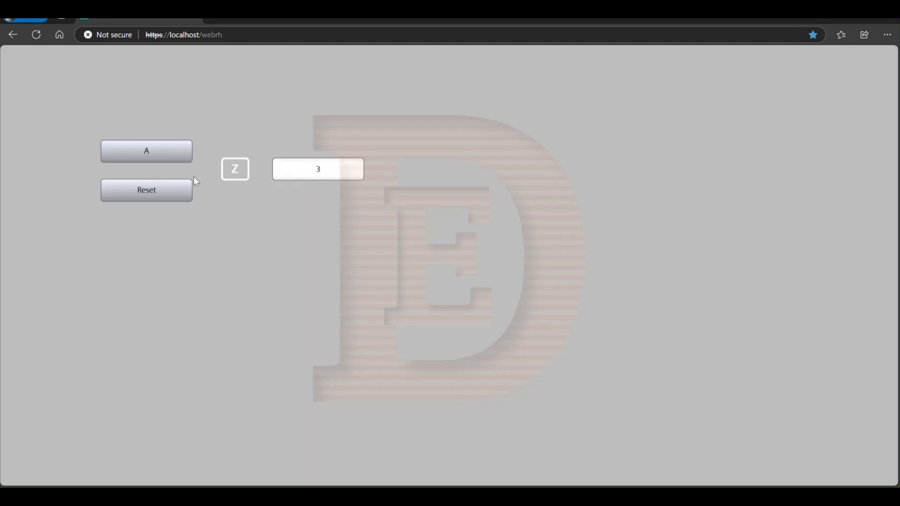
pyautogui.click(138, 156)
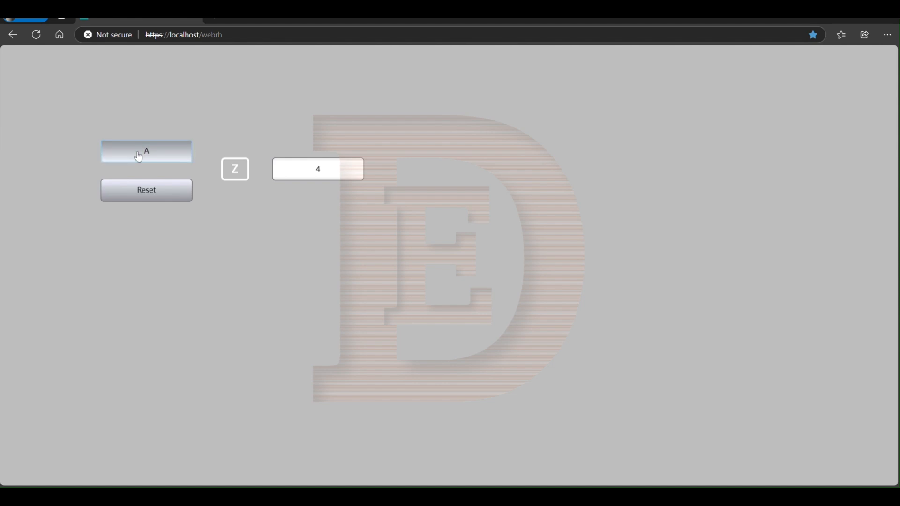
pyautogui.click(139, 157)
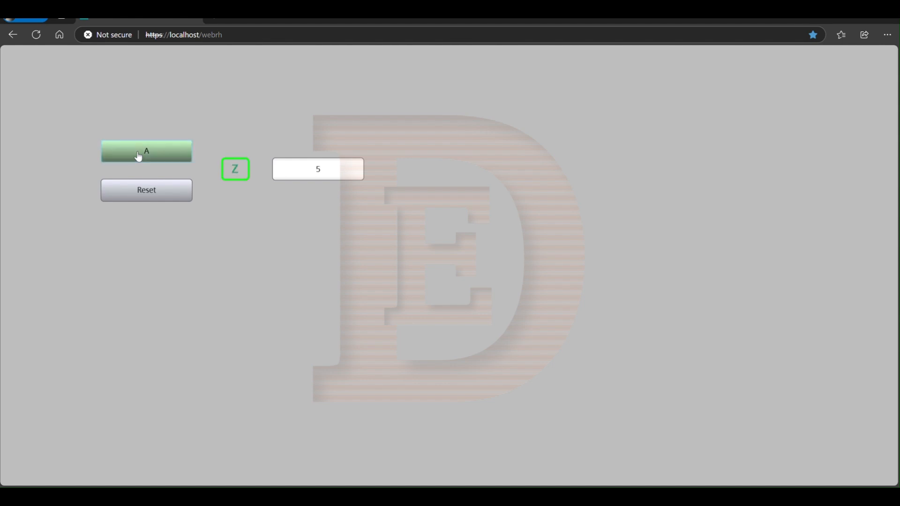
pyautogui.click(164, 196)
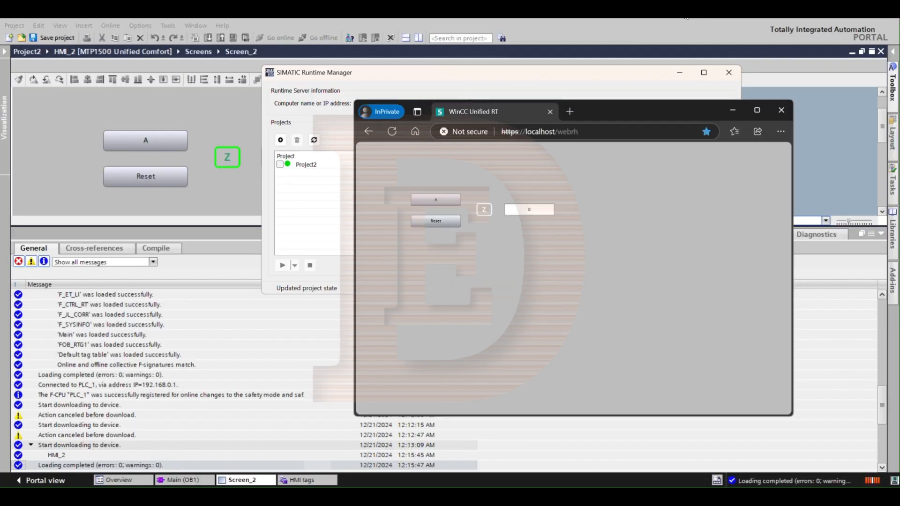
# Step: Shrink the runtime browser window and place it beside the monitored Main (OB1) block in TIA Portal, with the message area collapsed
pyautogui.moveTo(606, 104); pyautogui.dragTo(681, 98)
pyautogui.click(680, 73)
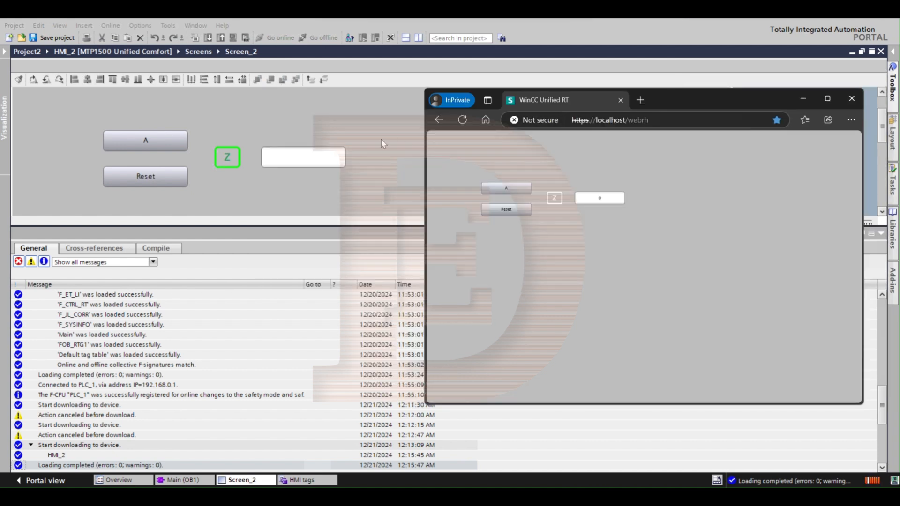
pyautogui.click(190, 480)
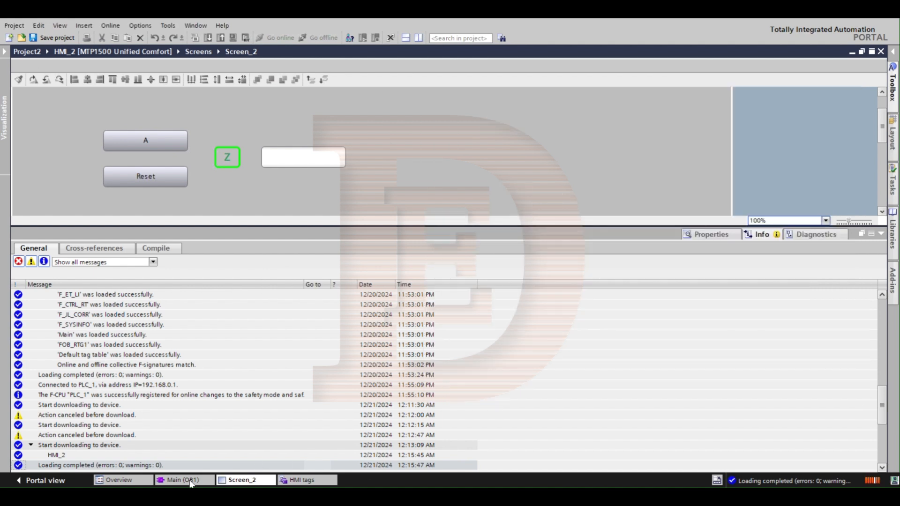
pyautogui.click(881, 234)
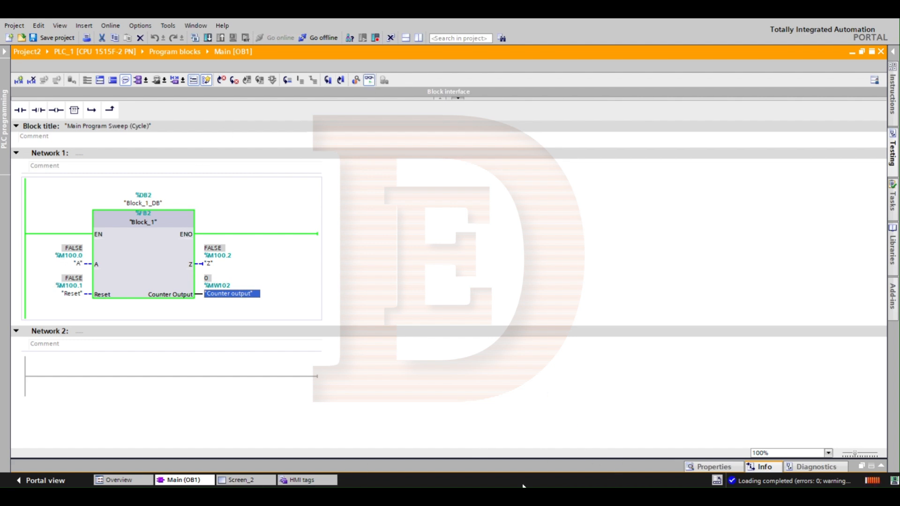
pyautogui.hotkey('alt', 'Tab')
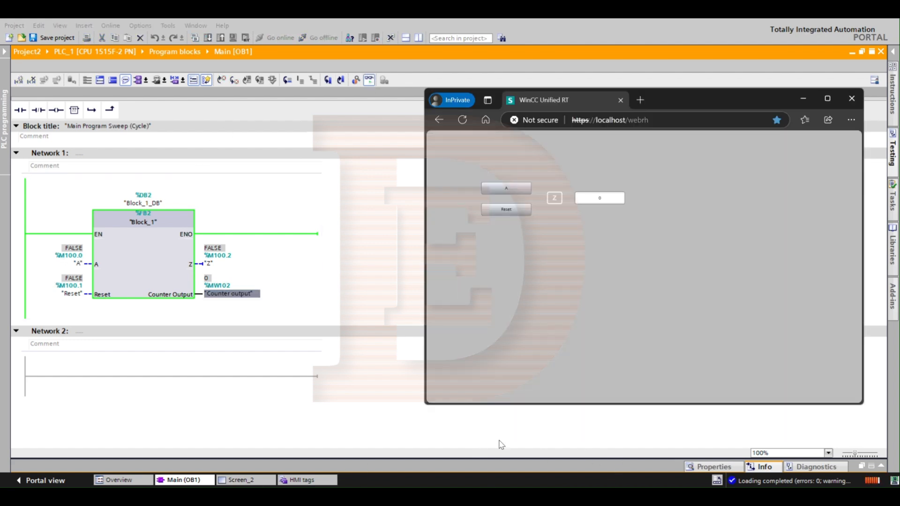
# Step: Toggle A repeatedly on the runtime screen while watching the Block_1 tags in Main (OB1), and reset the counter
pyautogui.click(505, 191)
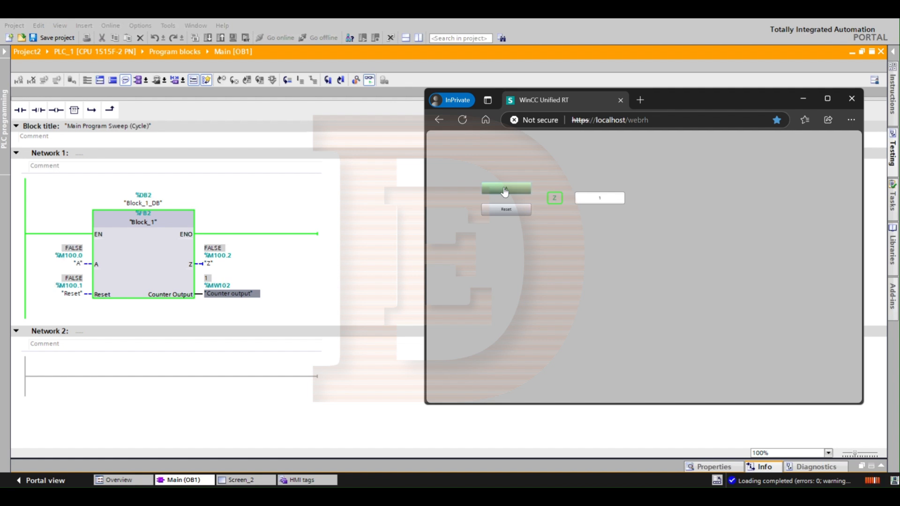
pyautogui.click(505, 192)
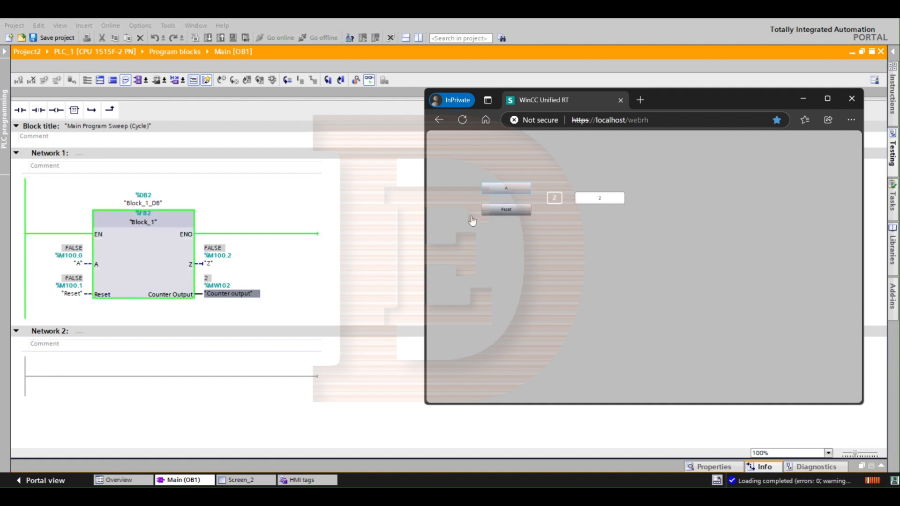
pyautogui.click(509, 190)
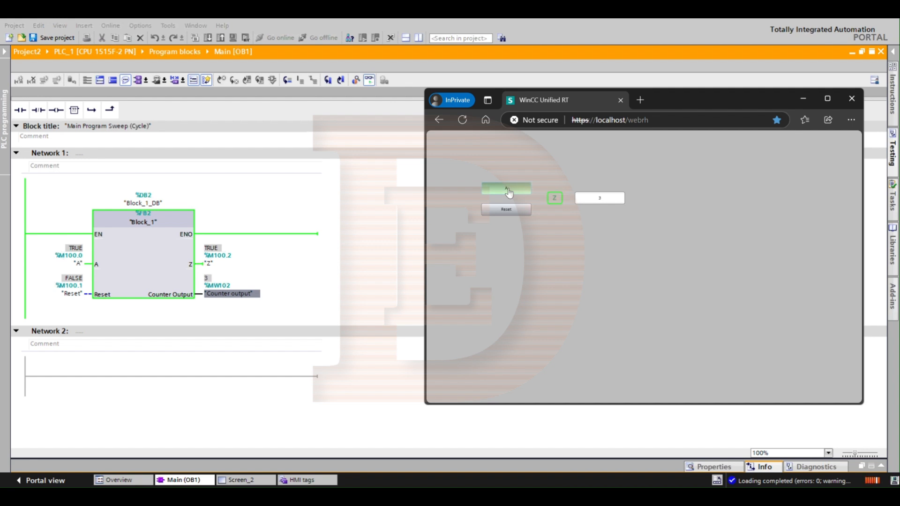
pyautogui.click(509, 189)
pyautogui.click(508, 190)
pyautogui.click(509, 190)
pyautogui.click(509, 191)
pyautogui.click(509, 211)
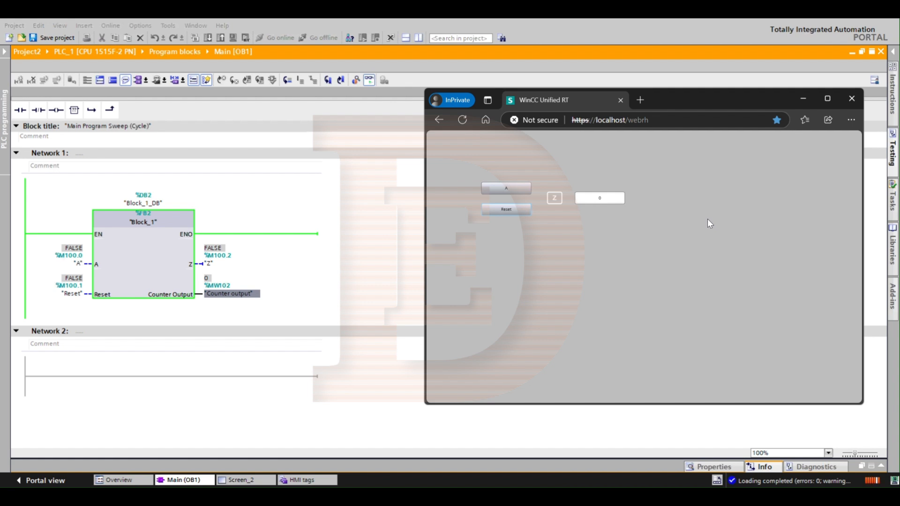
pyautogui.moveTo(613, 95); pyautogui.dragTo(592, 127)
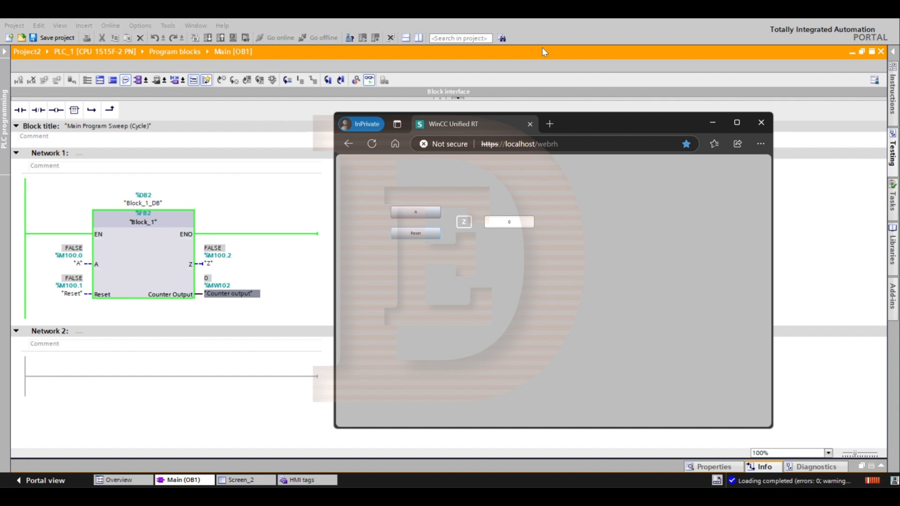
pyautogui.moveTo(662, 132); pyautogui.dragTo(540, 98)
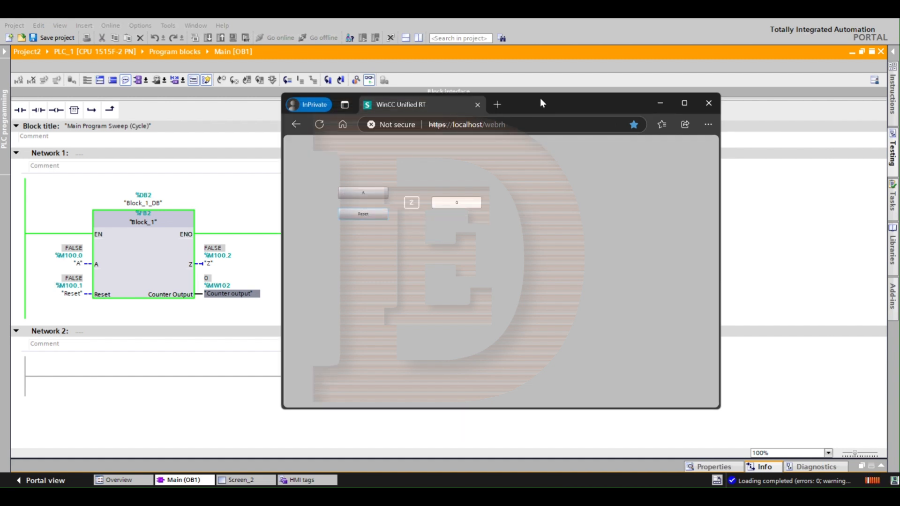
pyautogui.moveTo(540, 98); pyautogui.dragTo(538, 94)
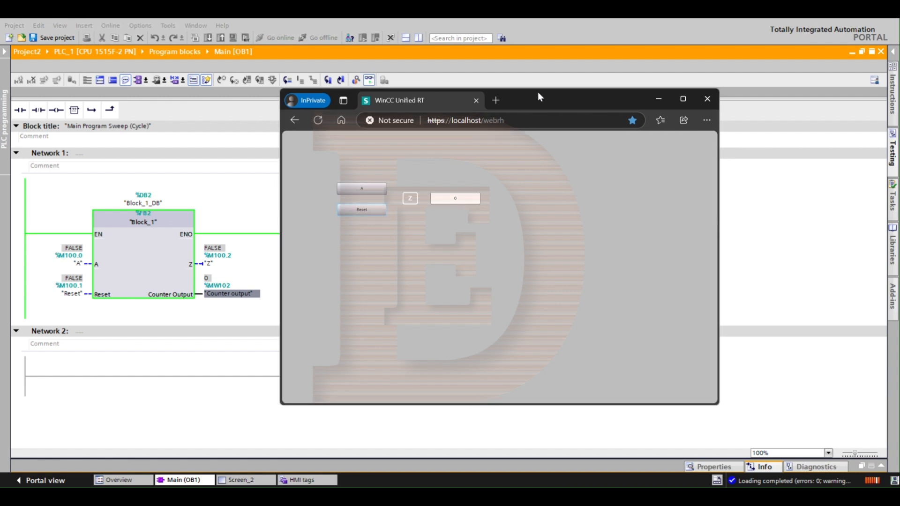